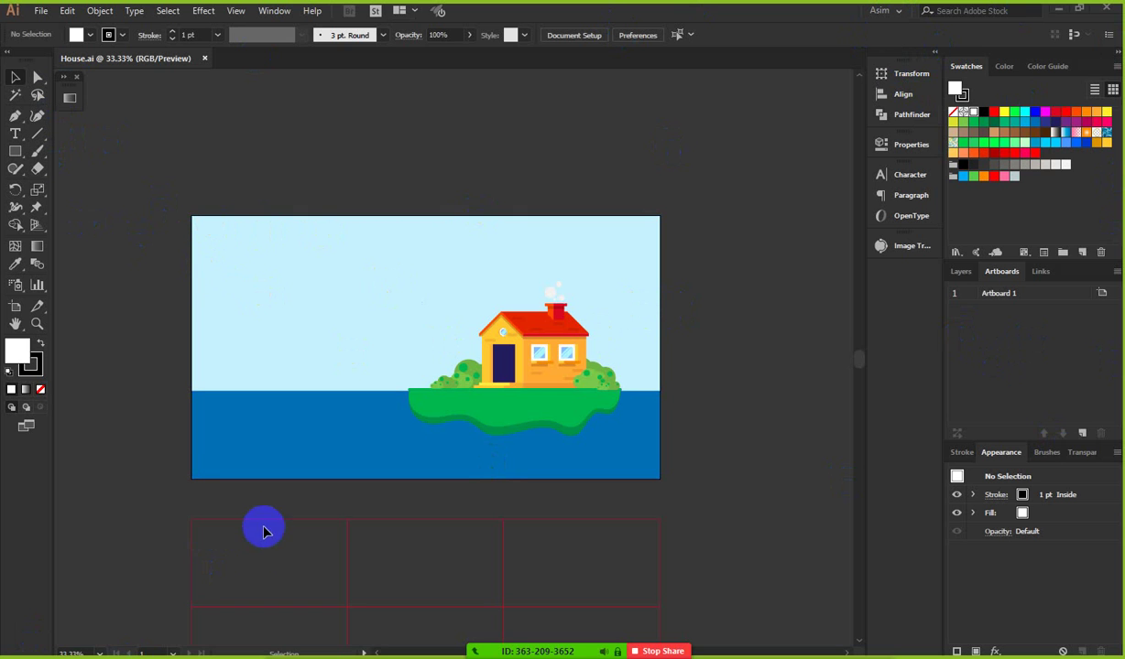
- Preview the Essentials, Essentials Classic and Painting workspaces in turn to compare their panel layouts
left_click(902, 12)
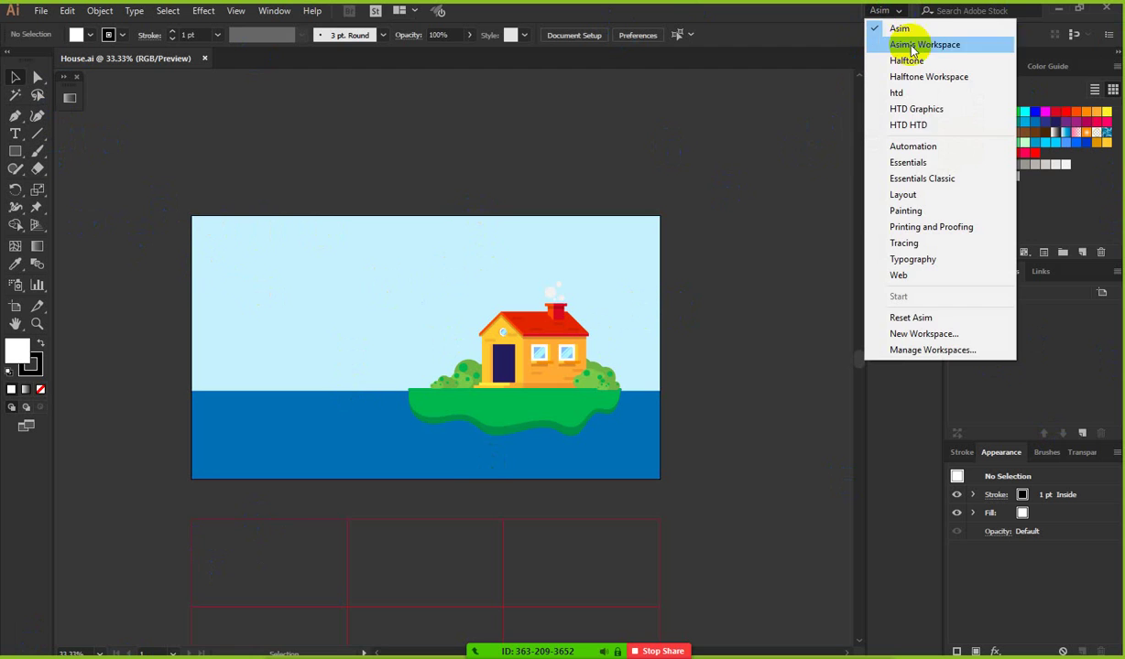
left_click(922, 168)
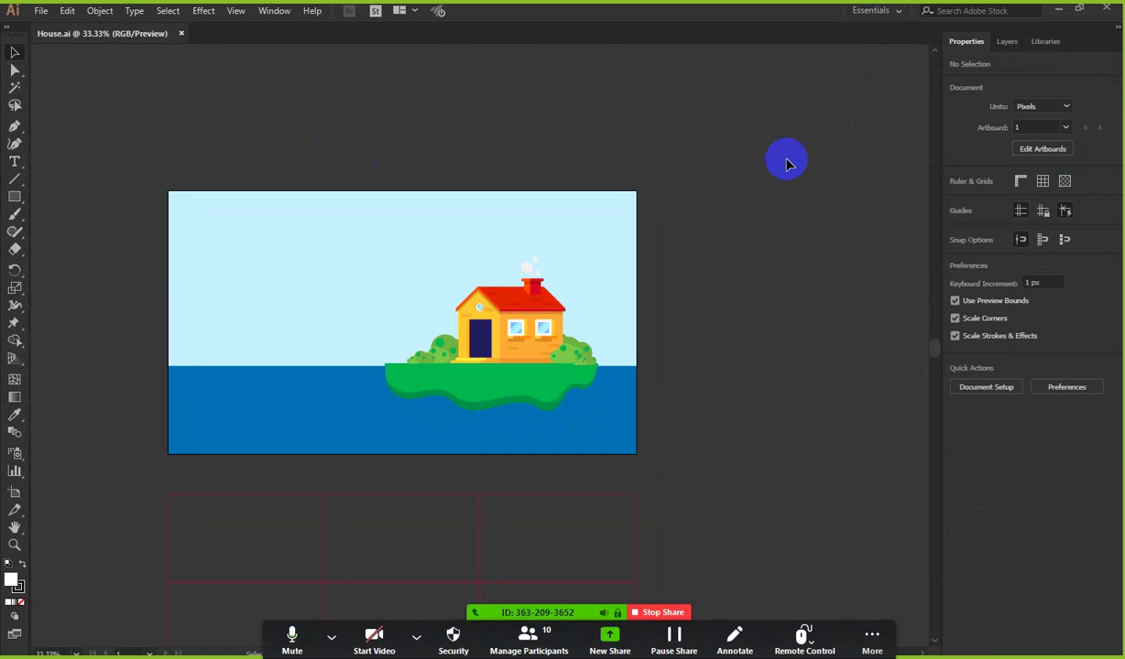
left_click(898, 12)
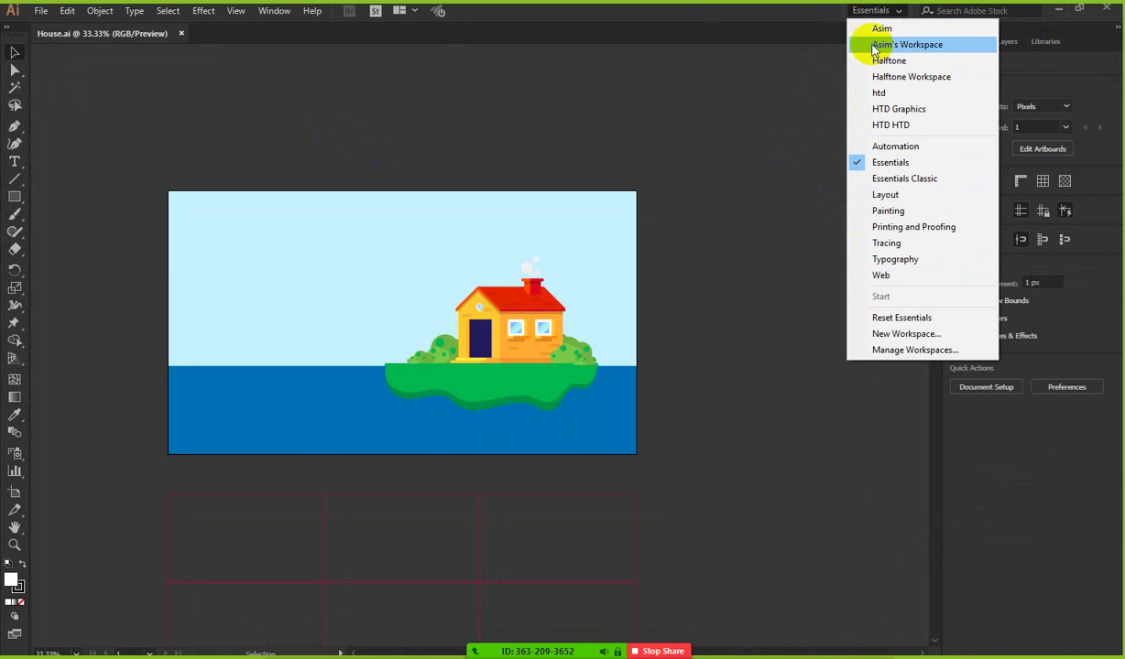
left_click(897, 180)
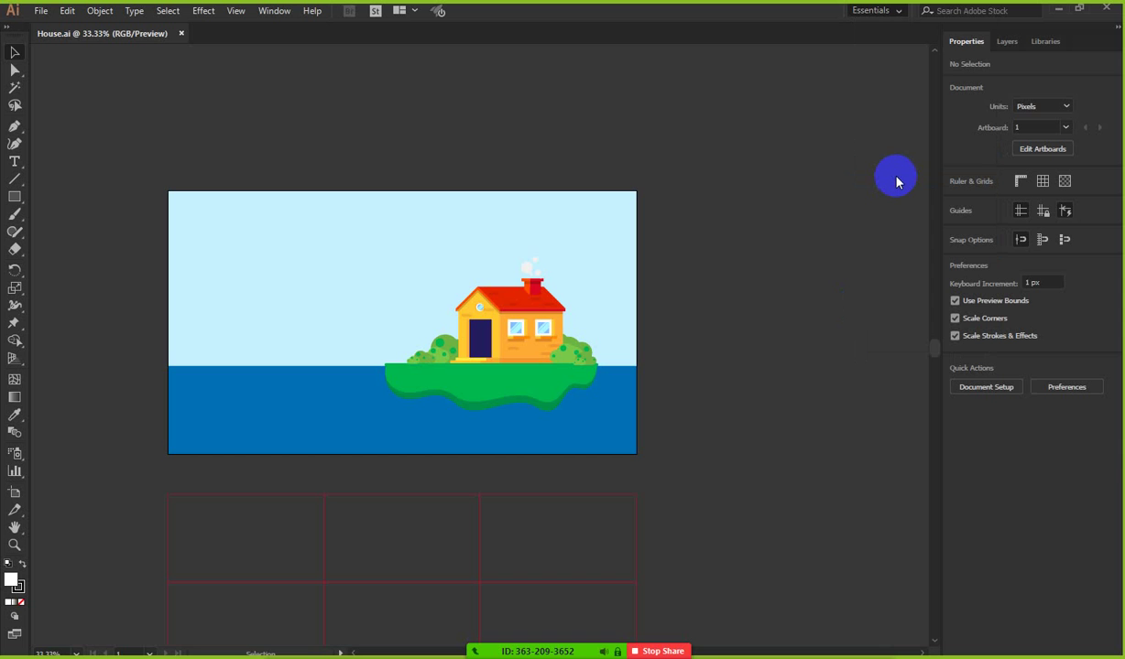
left_click(899, 16)
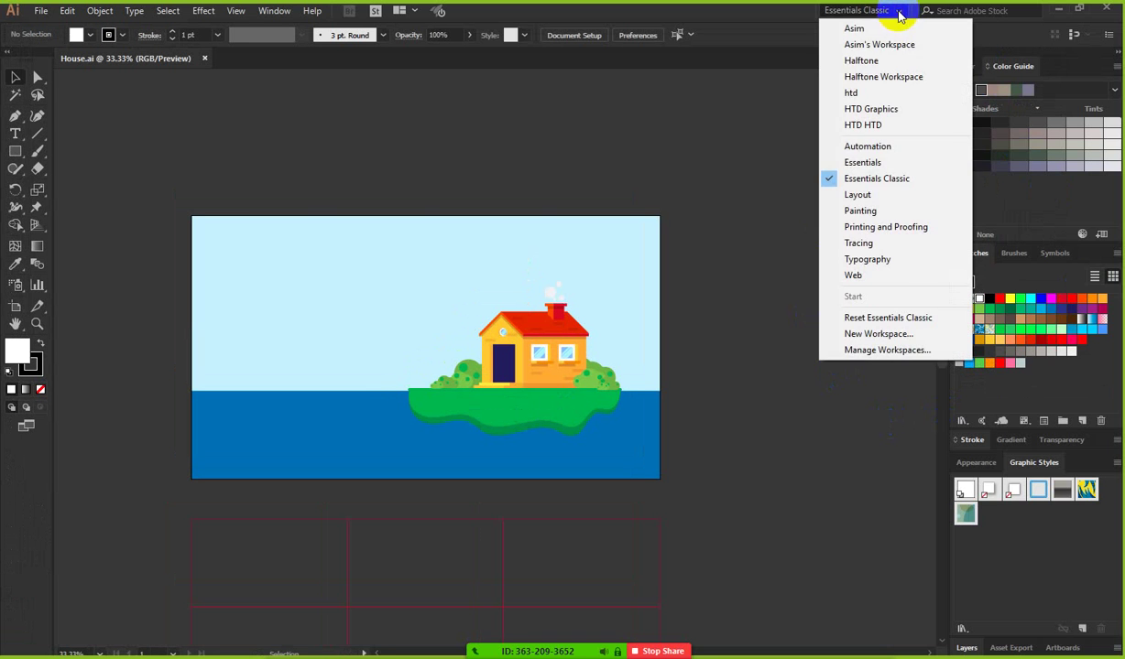
left_click(850, 215)
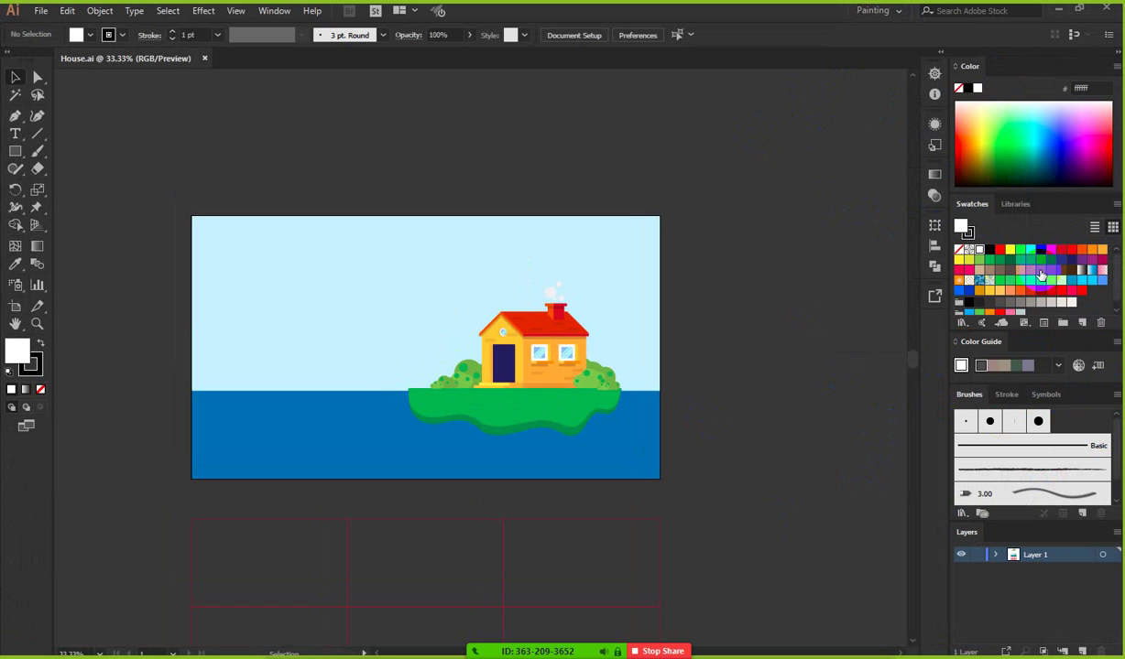
- Switch to the Typography workspace and examine its Character panel, leaving it collapsed
left_click(893, 10)
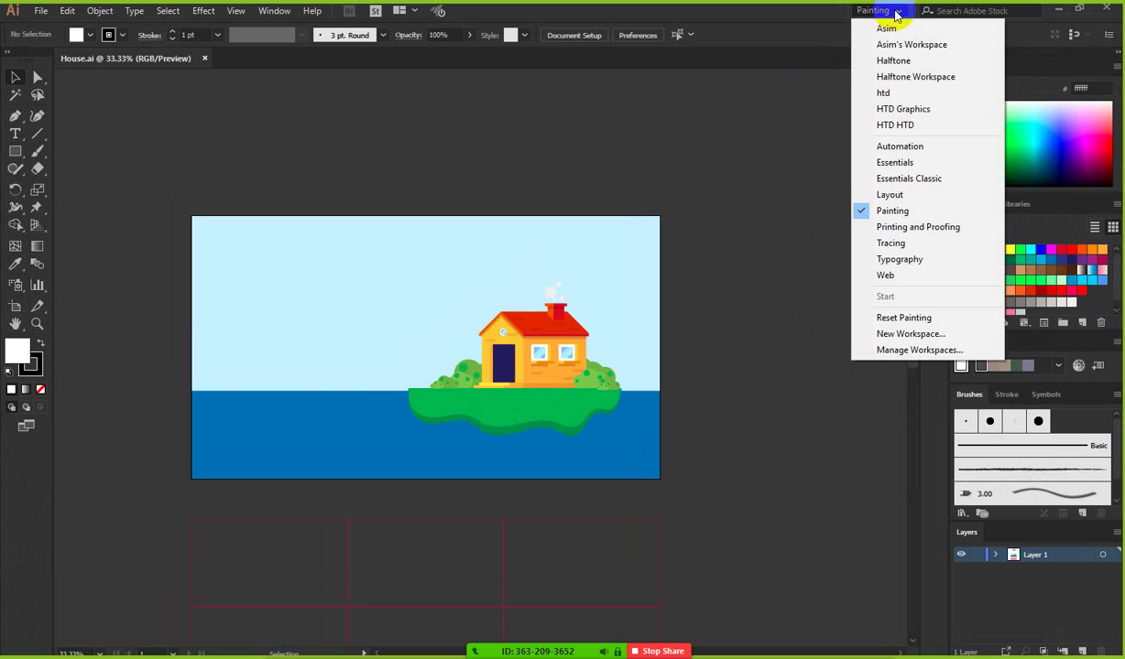
left_click(916, 263)
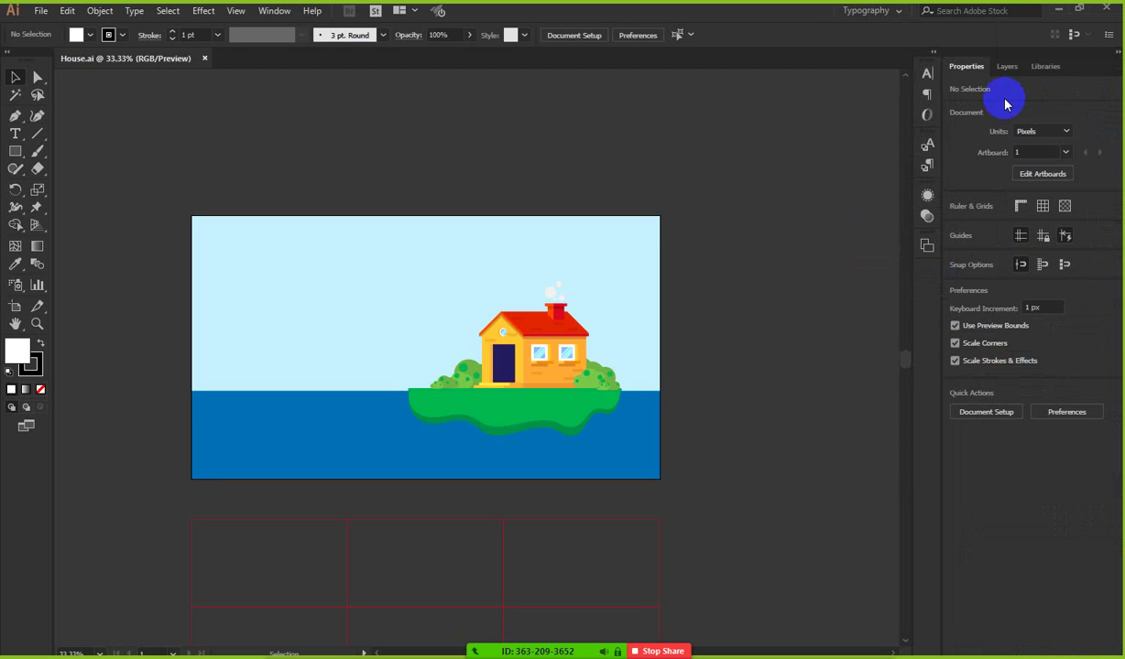
left_click(931, 71)
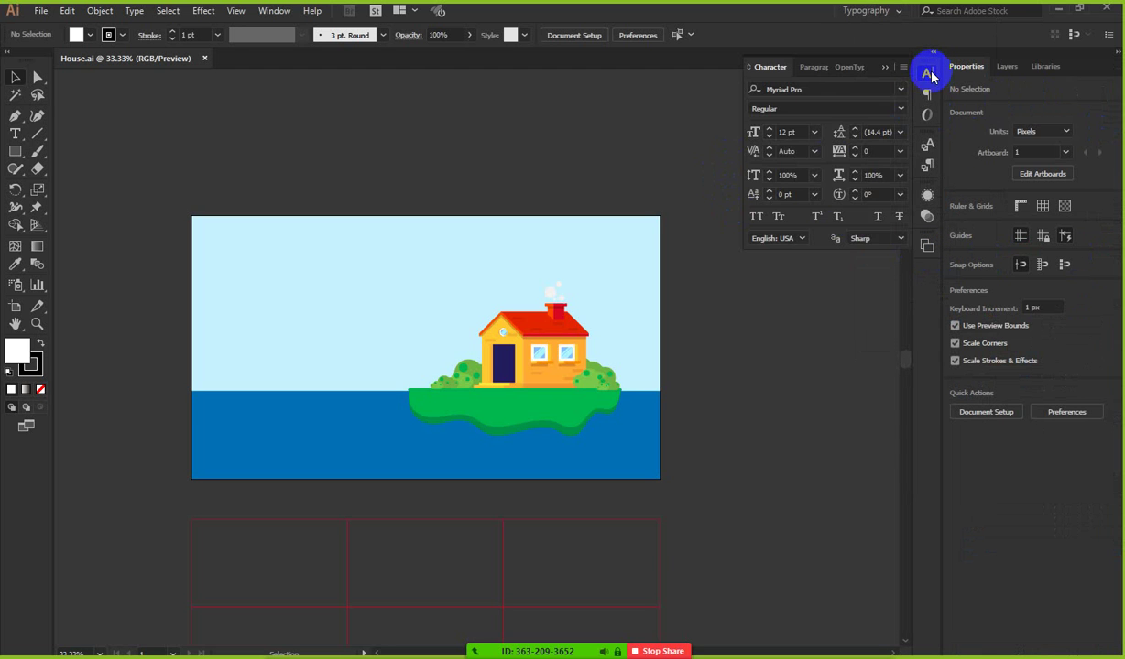
left_click(928, 74)
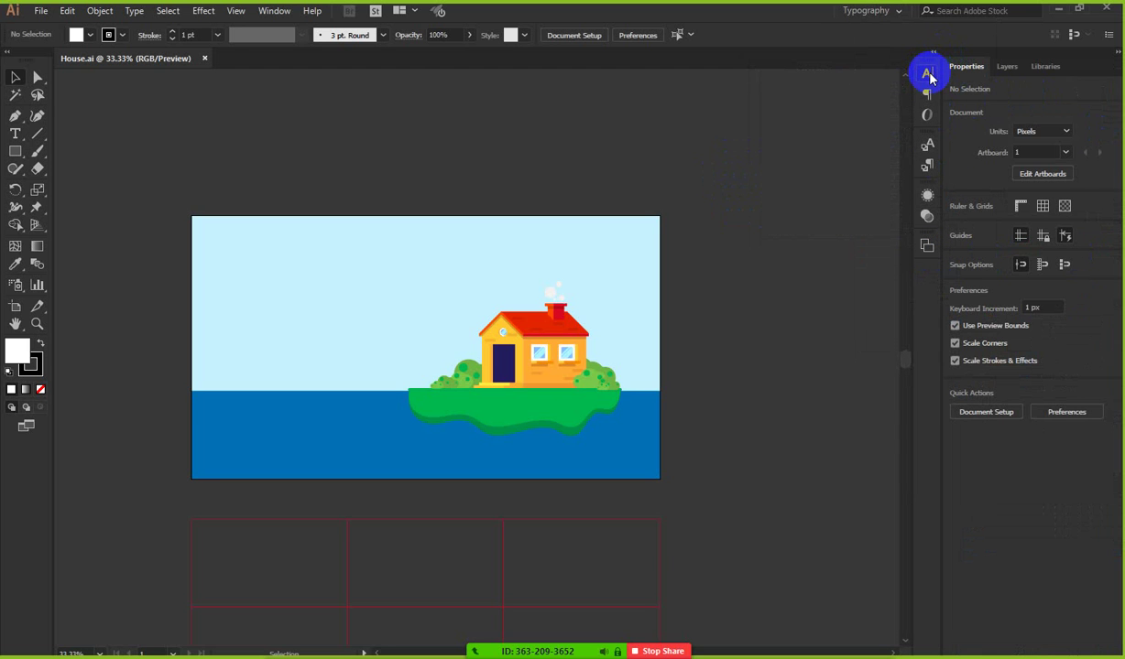
- Switch back to the Essentials workspace and reset it to its default layout
left_click(887, 12)
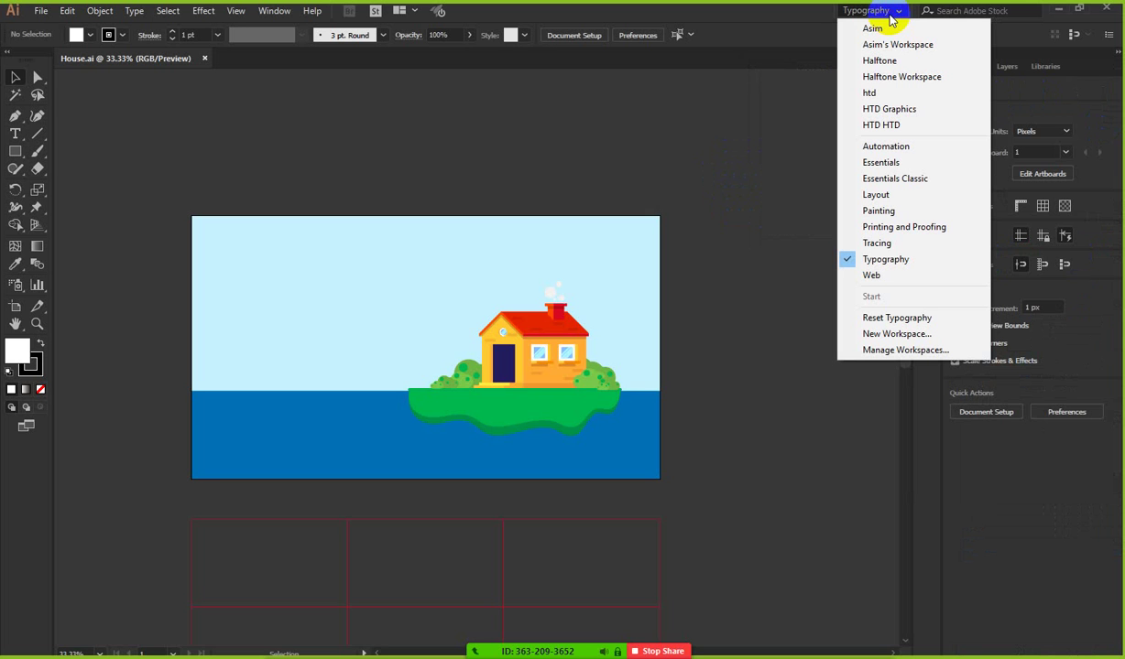
left_click(893, 162)
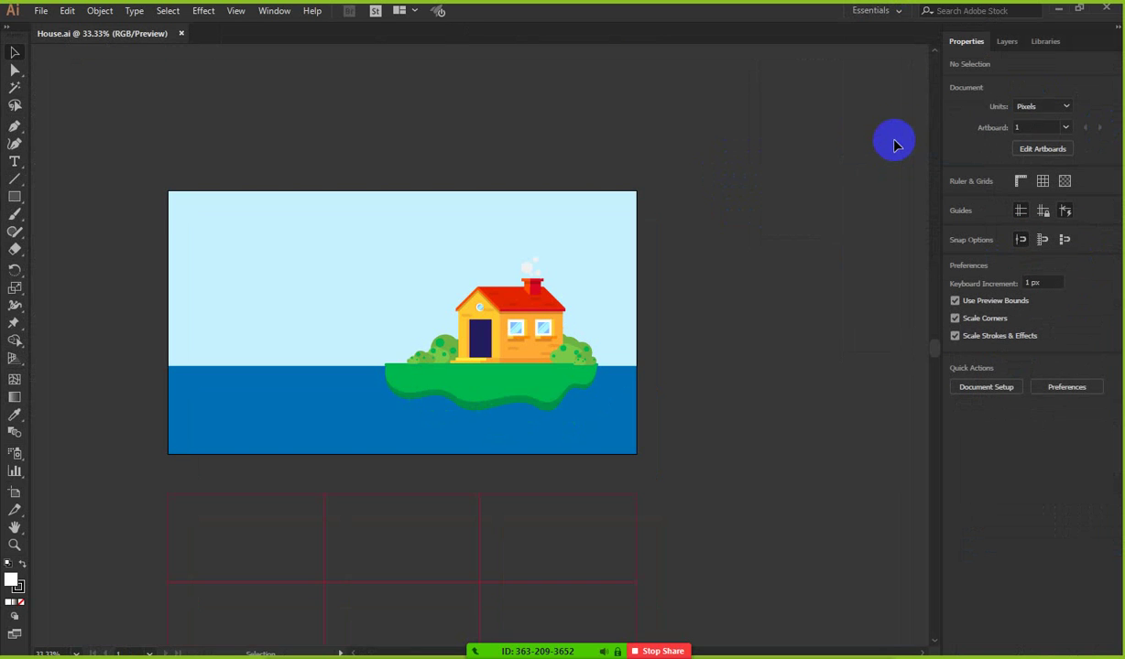
left_click(900, 14)
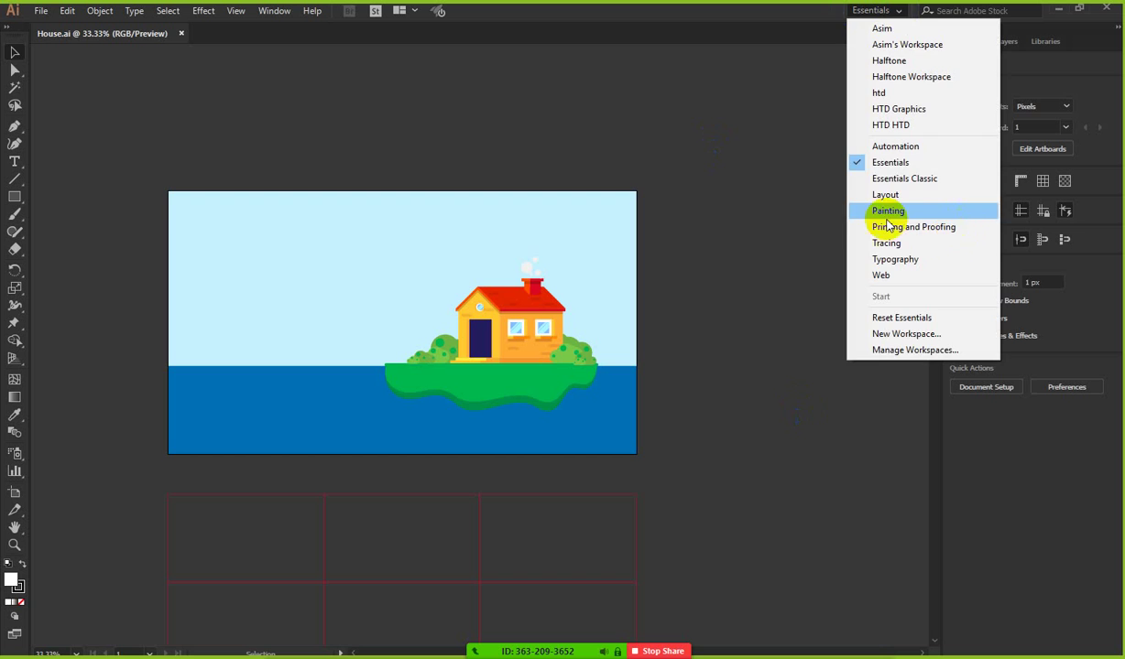
left_click(903, 163)
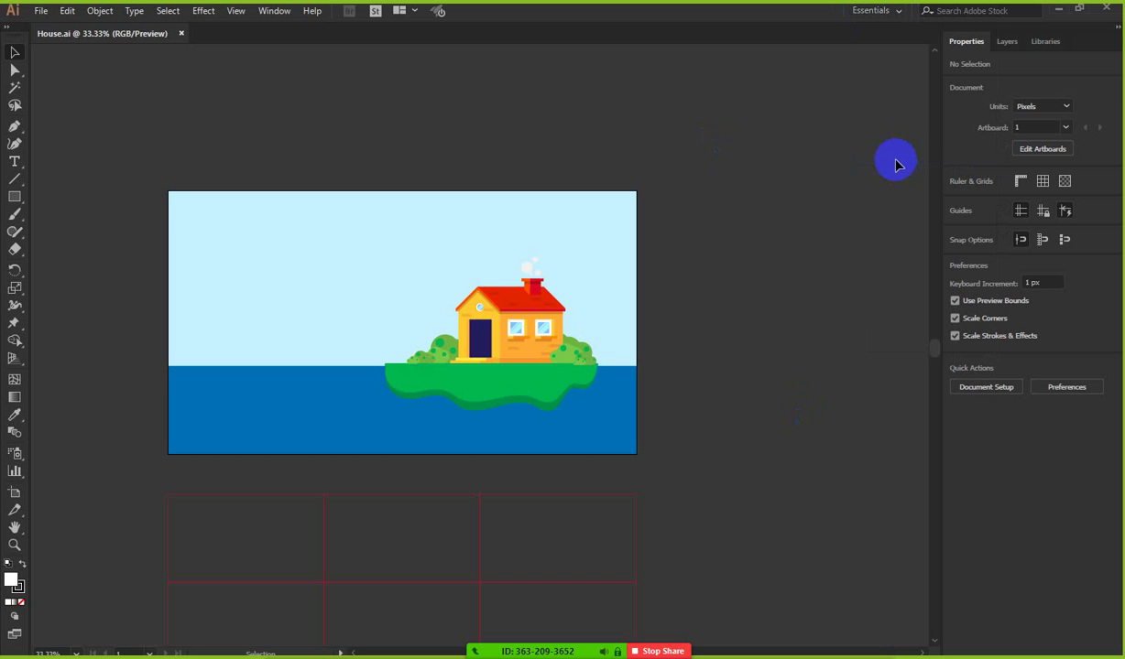
left_click(874, 11)
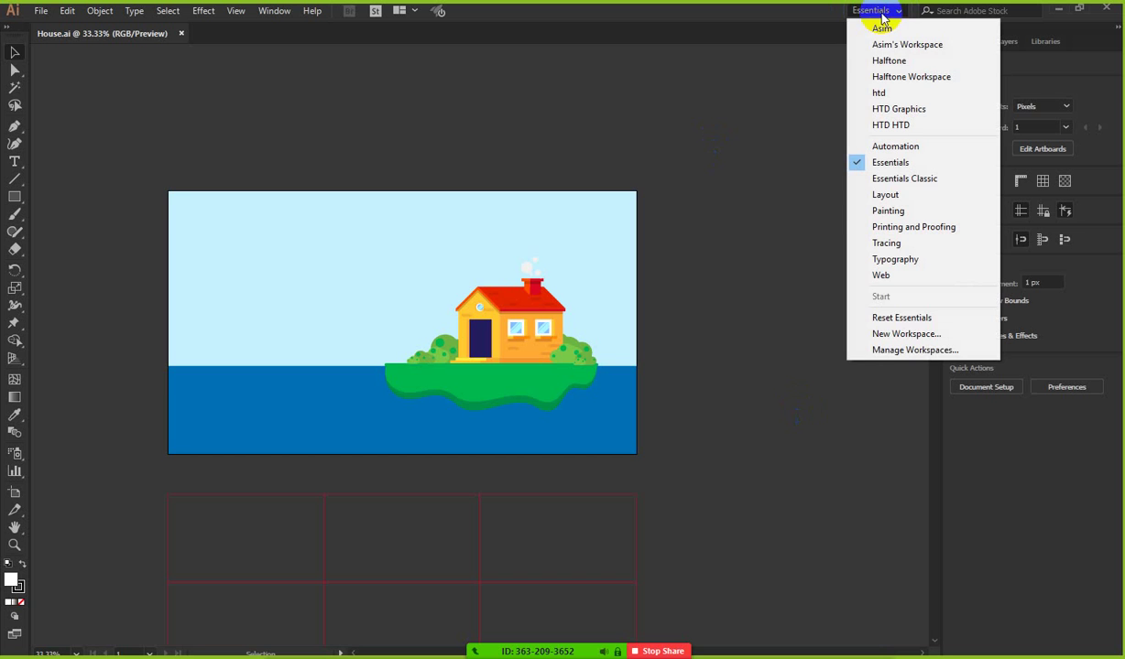
left_click(893, 317)
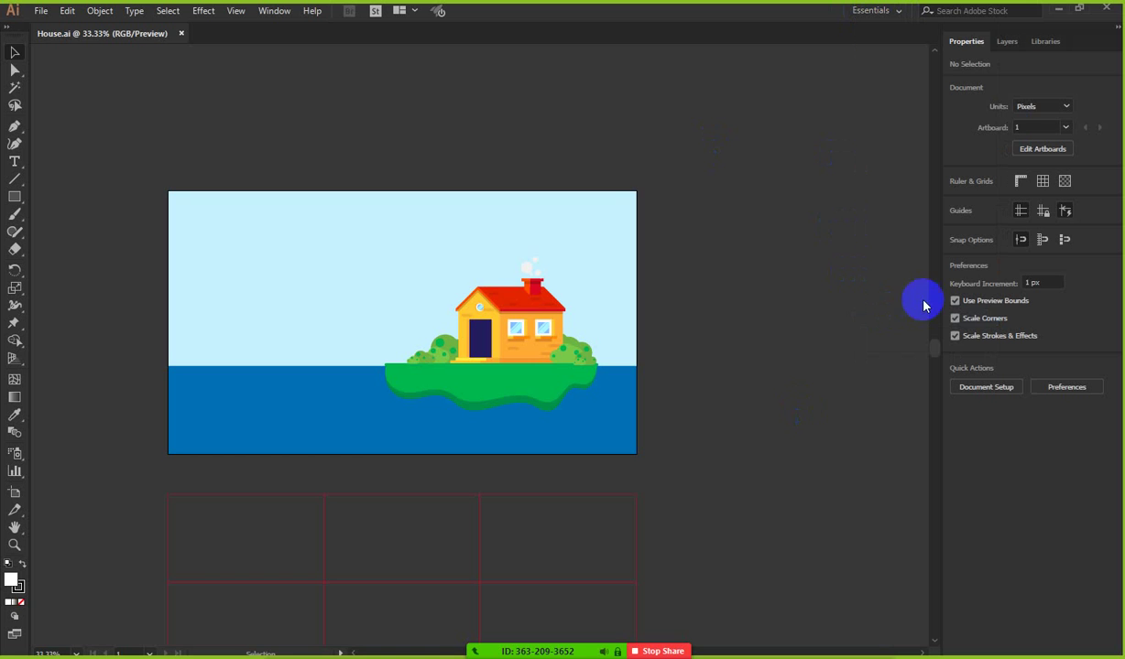
- Undock the Properties and Layers panels so they float over the canvas, and close the Libraries panel
left_click(967, 43)
left_click_drag(967, 46, 156, 118)
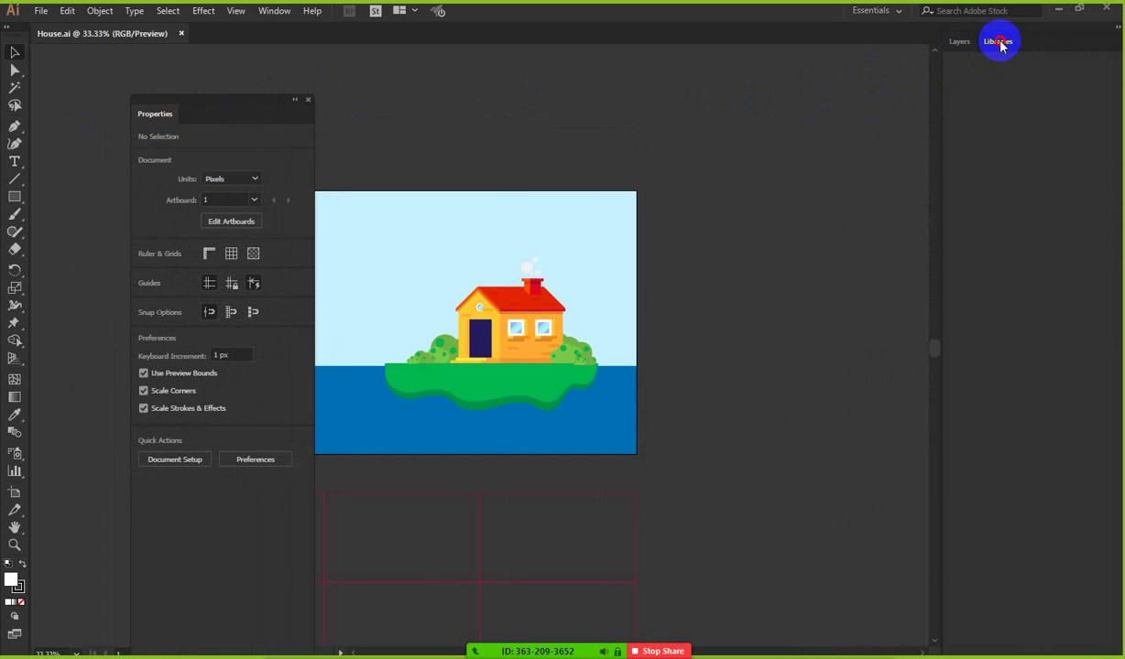
left_click_drag(1000, 46, 382, 104)
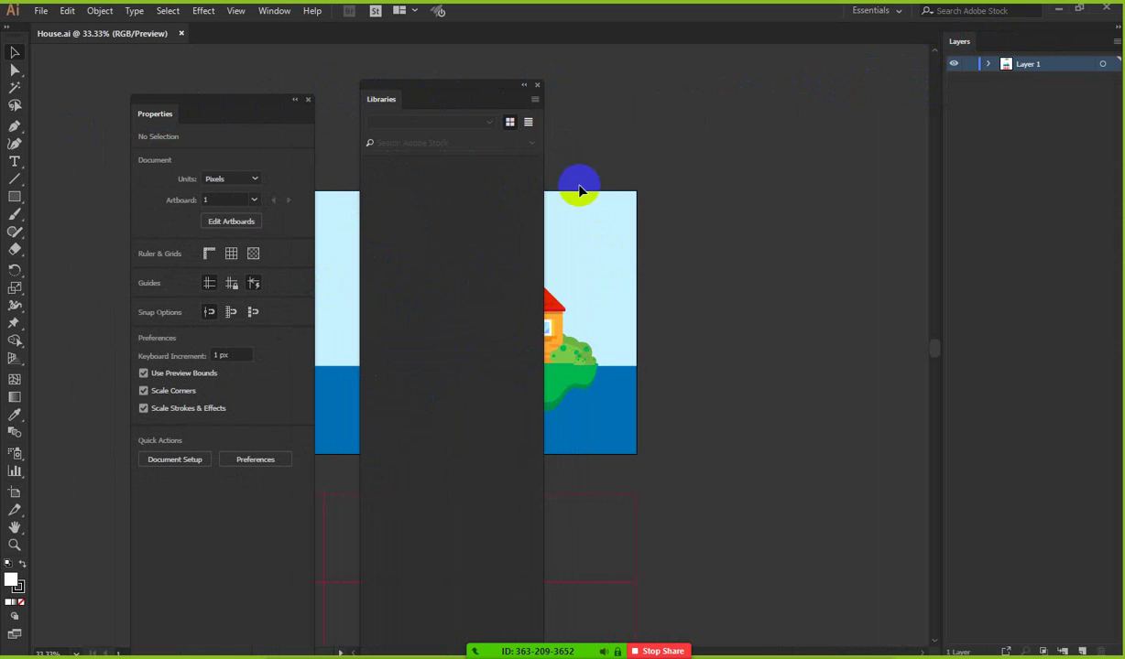
left_click(536, 86)
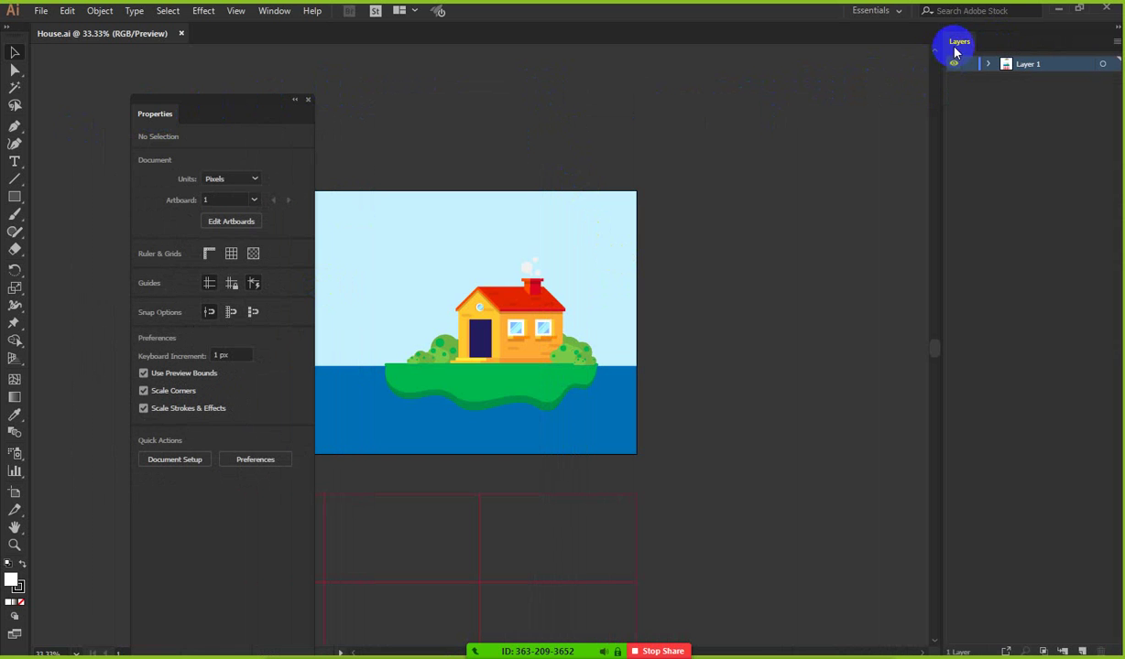
left_click_drag(955, 52, 385, 92)
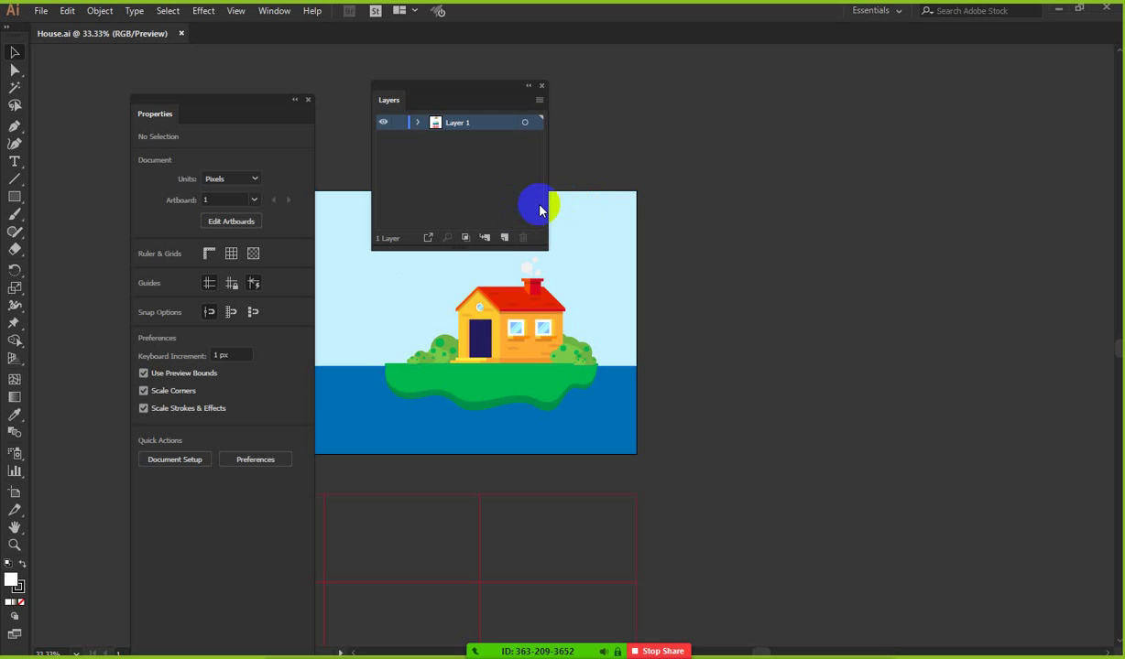
- Show the Color panel and float it beside the artboard, checking the Color Guide grouped with it
left_click(269, 15)
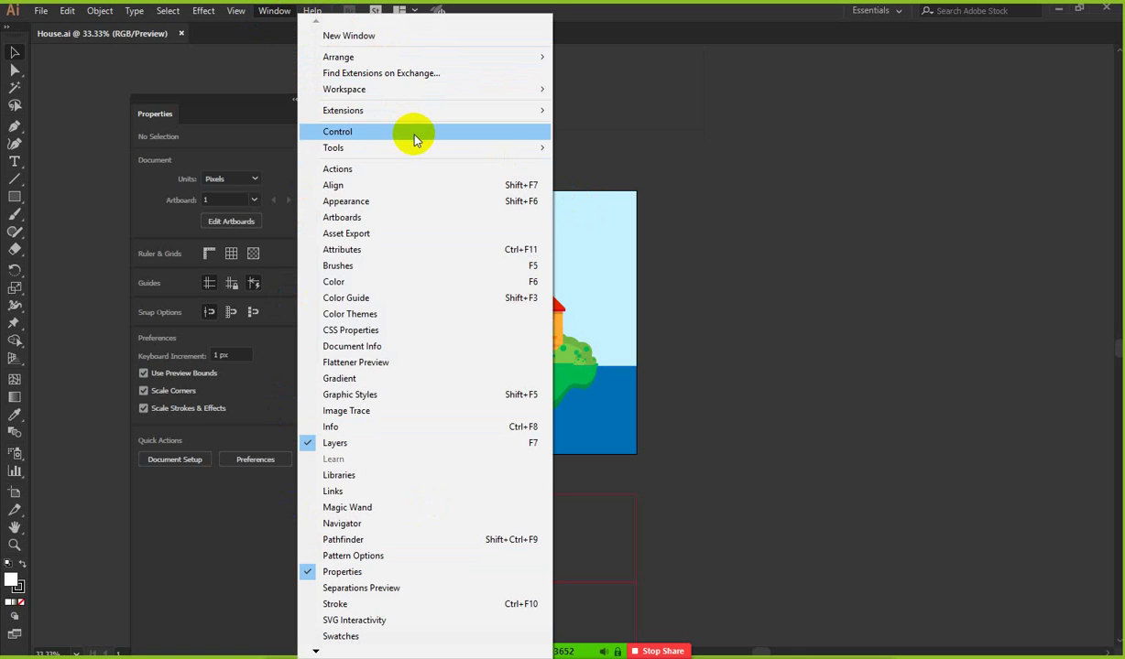
left_click(347, 290)
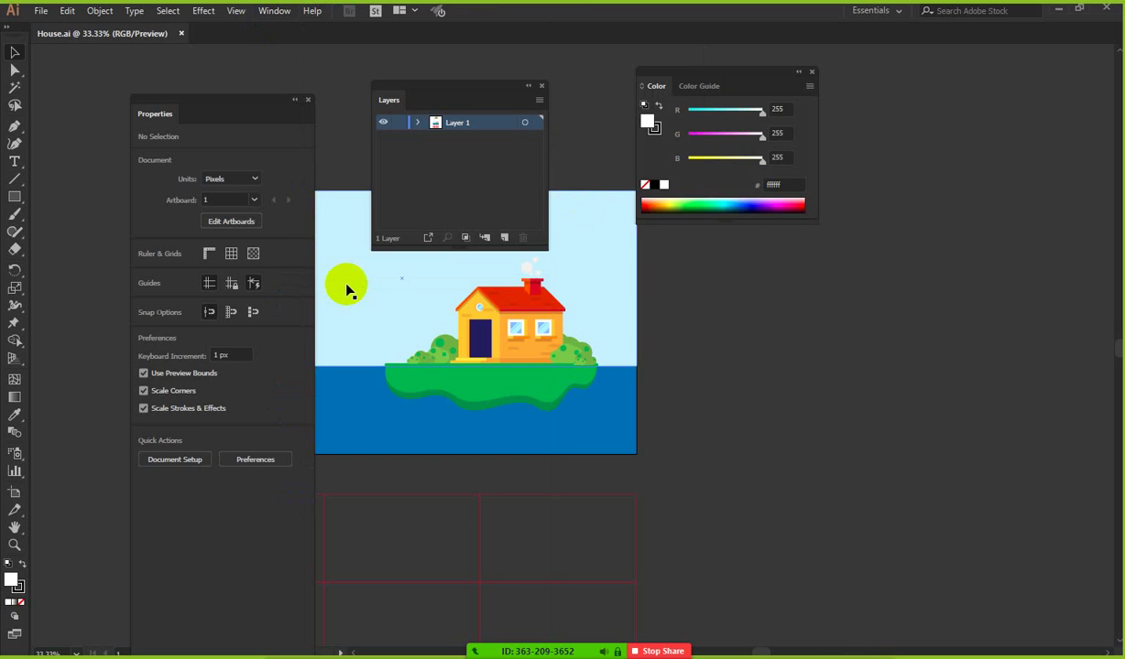
left_click_drag(640, 101, 749, 130)
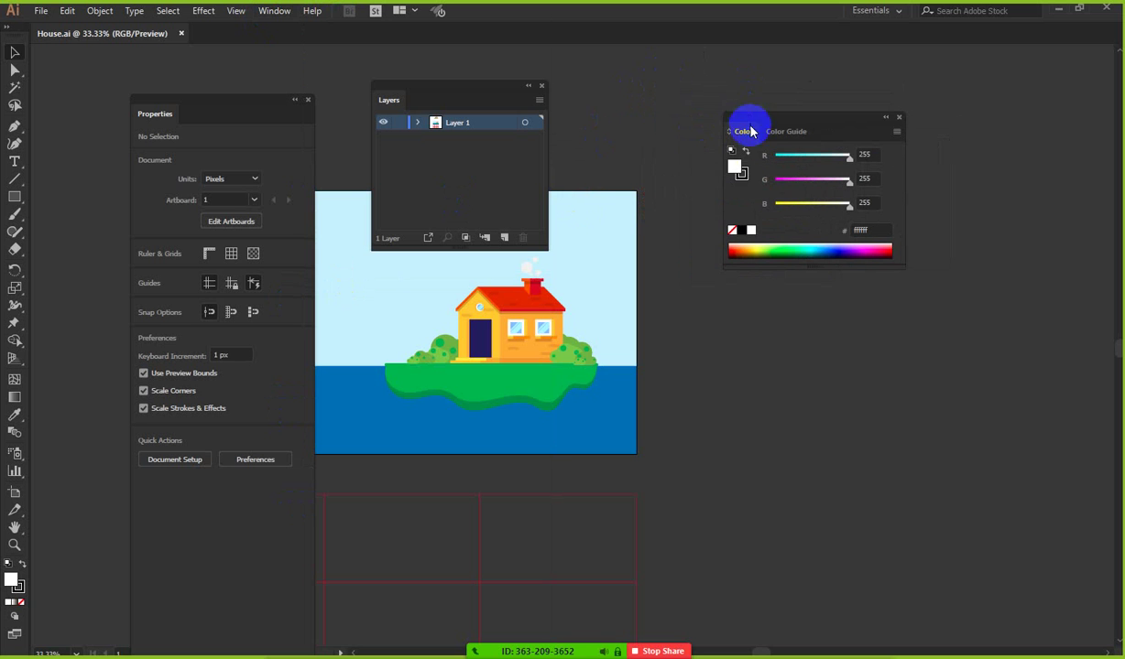
left_click(784, 131)
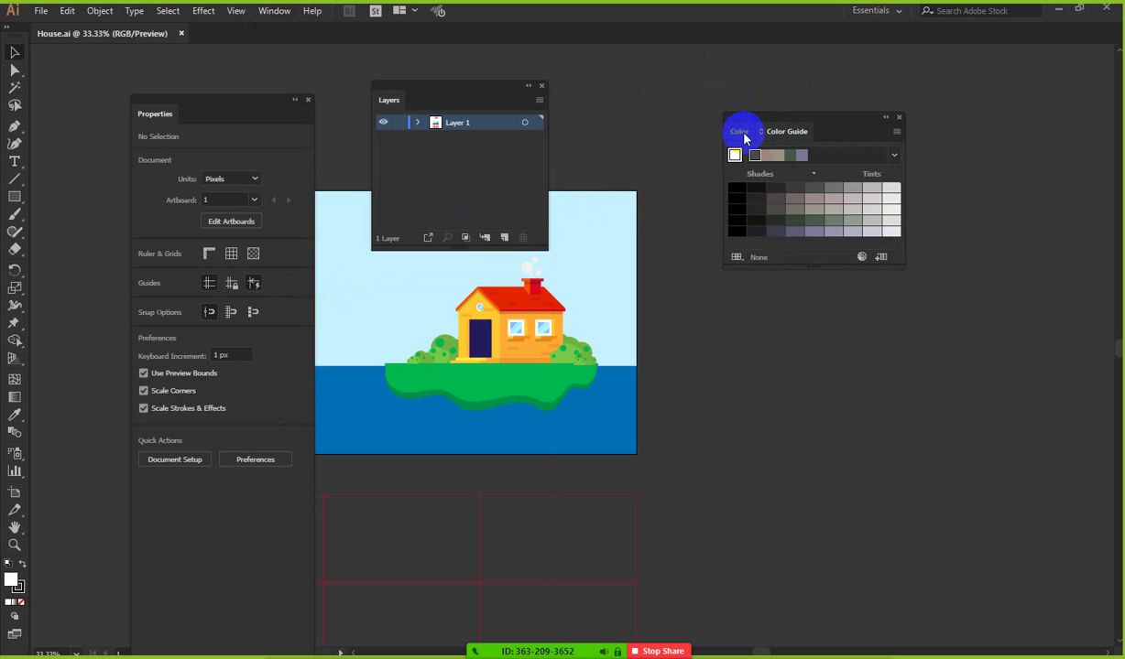
left_click(741, 132)
left_click_drag(746, 117, 775, 105)
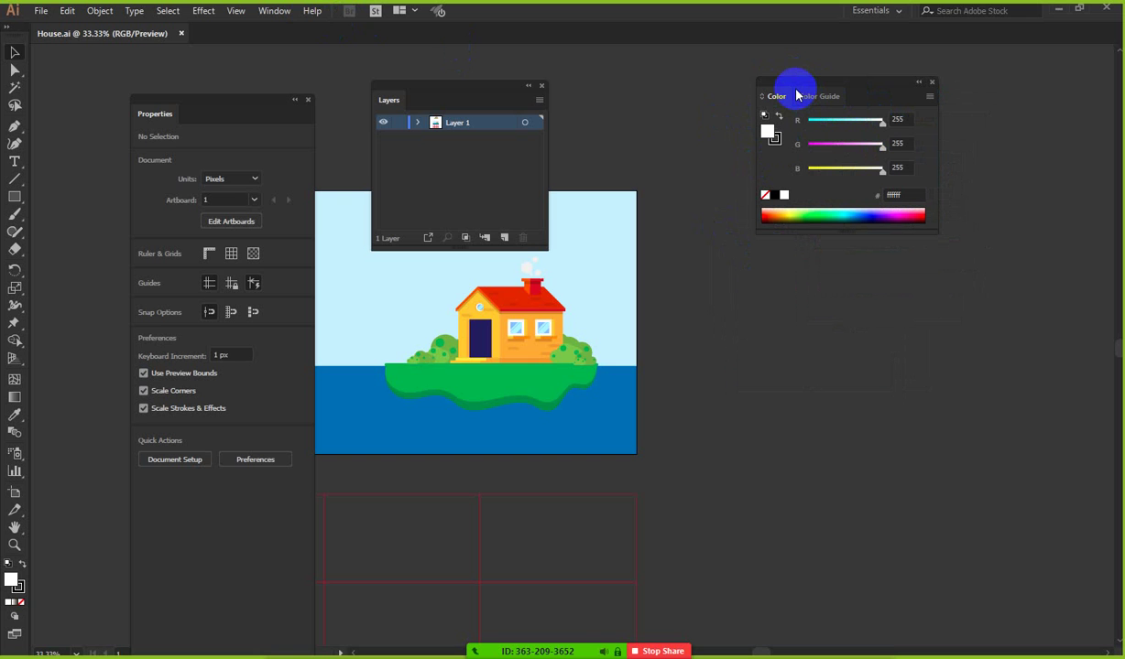
- Show the Swatches panel and group it with Color and Color Guide, placing it first in that group
left_click(274, 11)
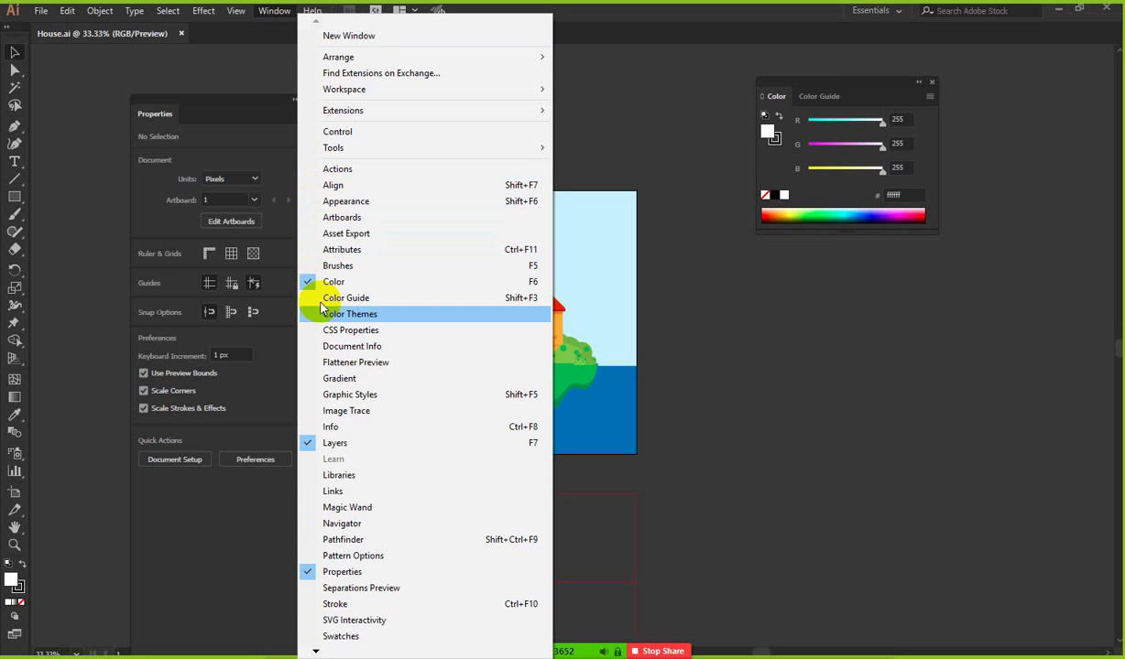
left_click(345, 638)
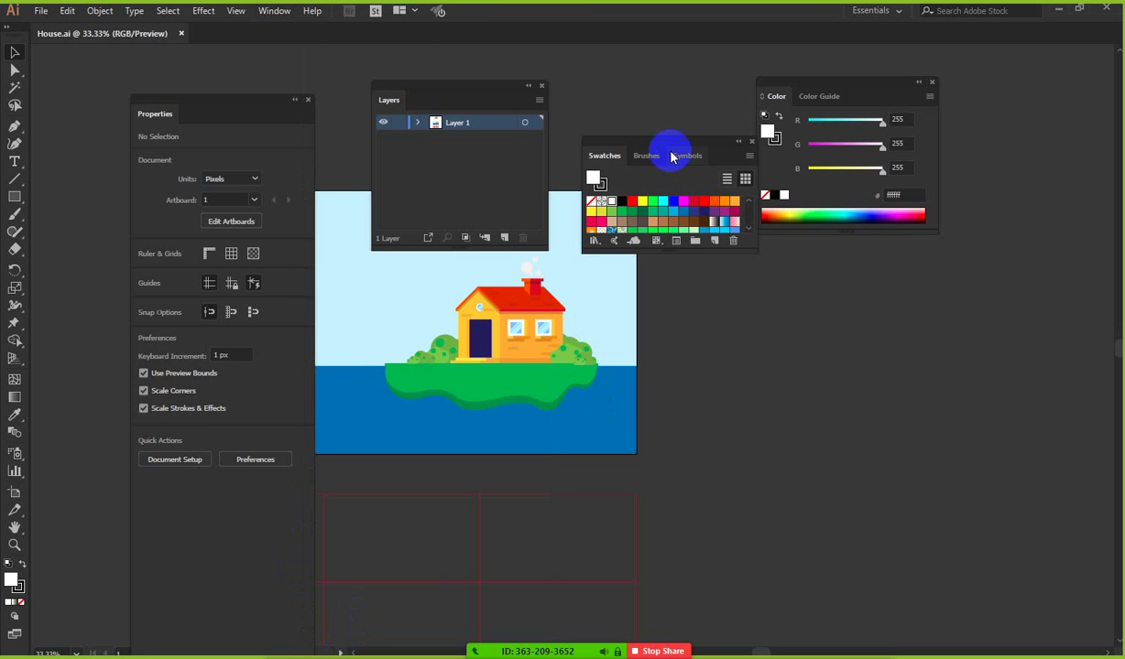
left_click_drag(666, 147, 641, 282)
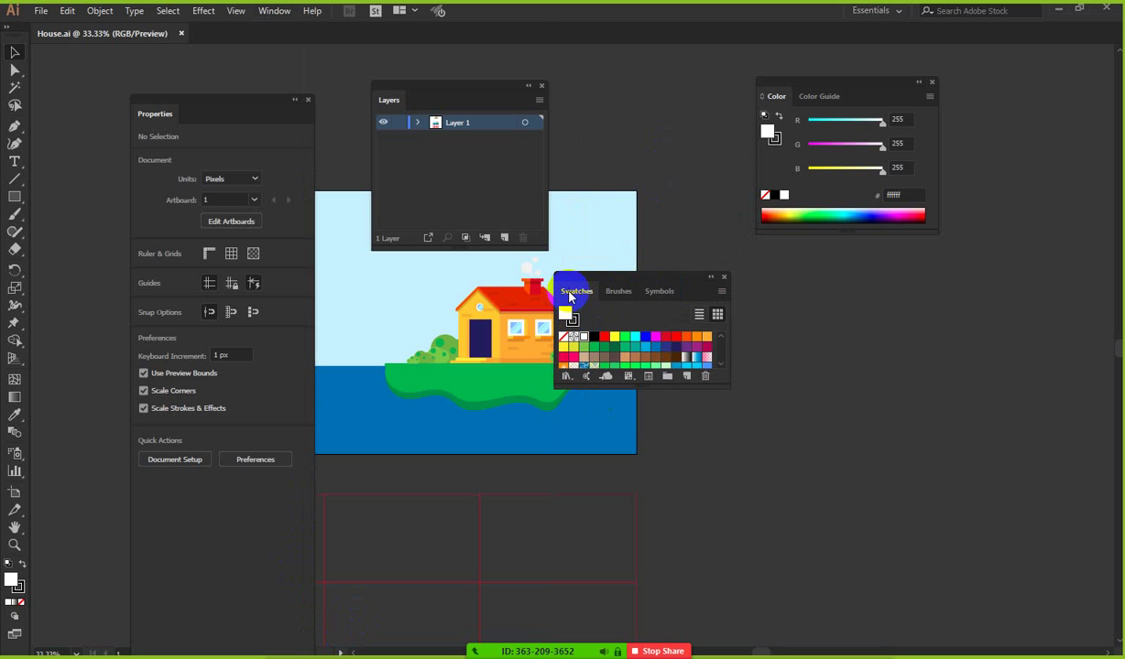
left_click_drag(573, 294, 854, 101)
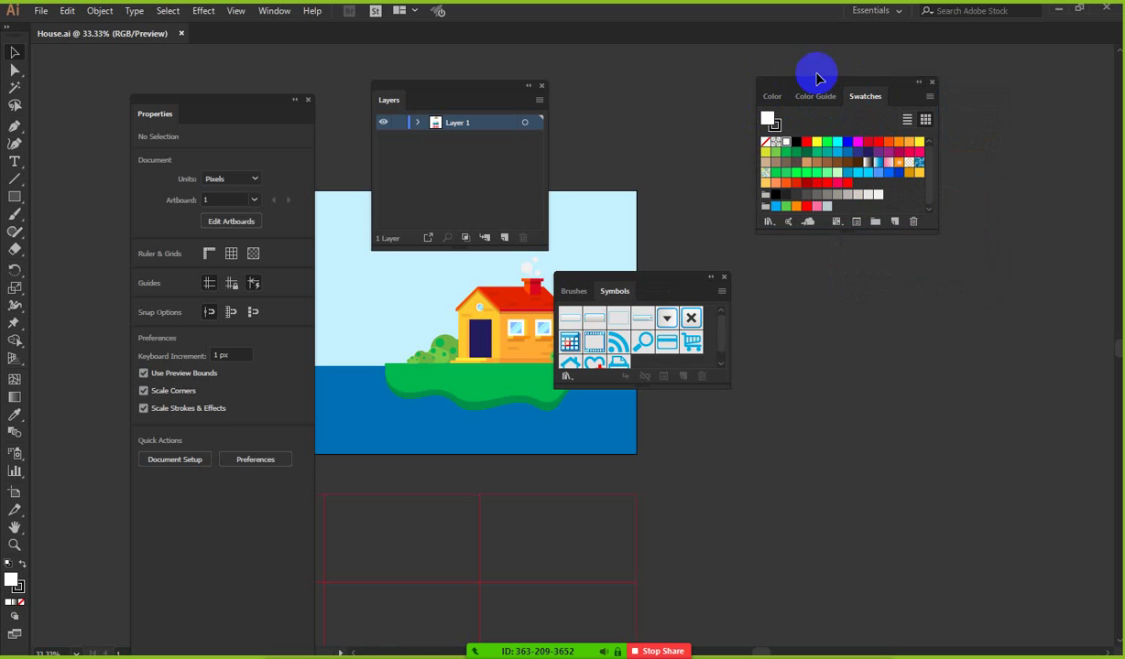
left_click_drag(861, 95, 768, 96)
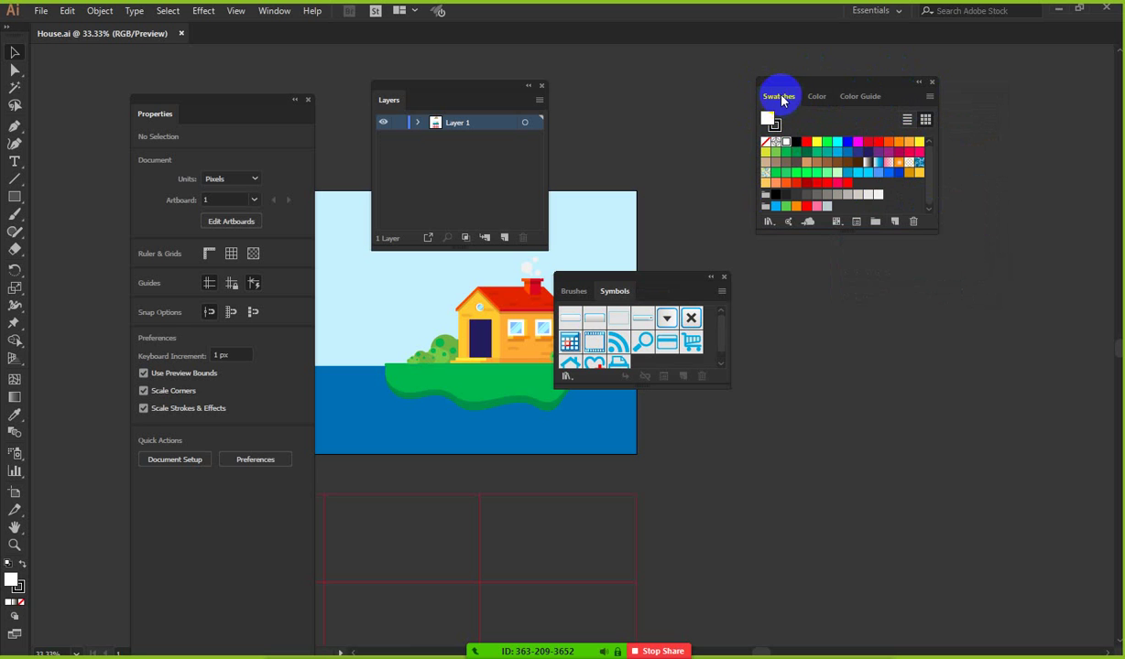
- Move the Swatches group farther from the artboard and lengthen it to show all swatches; move the Brushes and Symbols group below the house
left_click_drag(783, 97, 842, 90)
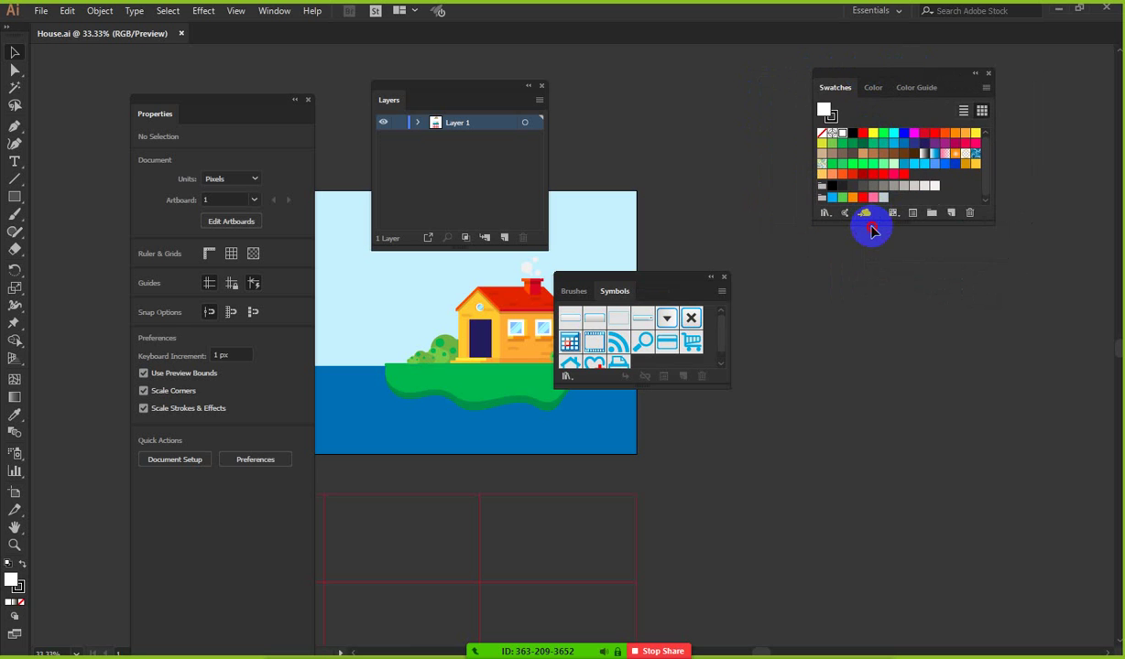
left_click_drag(873, 224, 867, 234)
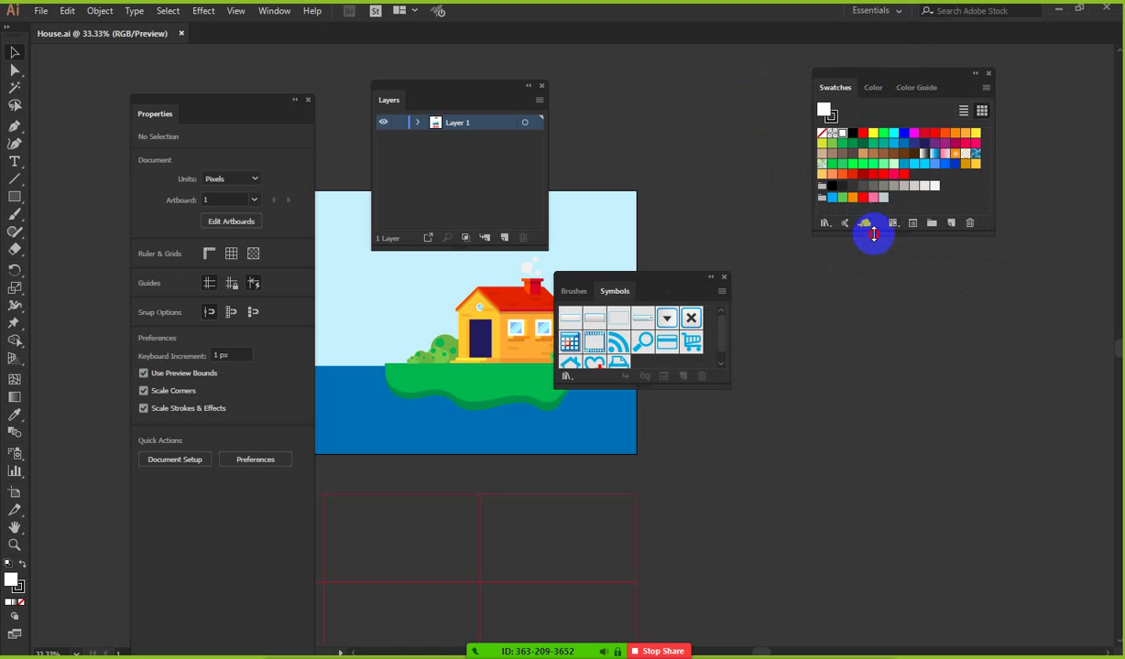
left_click(870, 87)
left_click(920, 88)
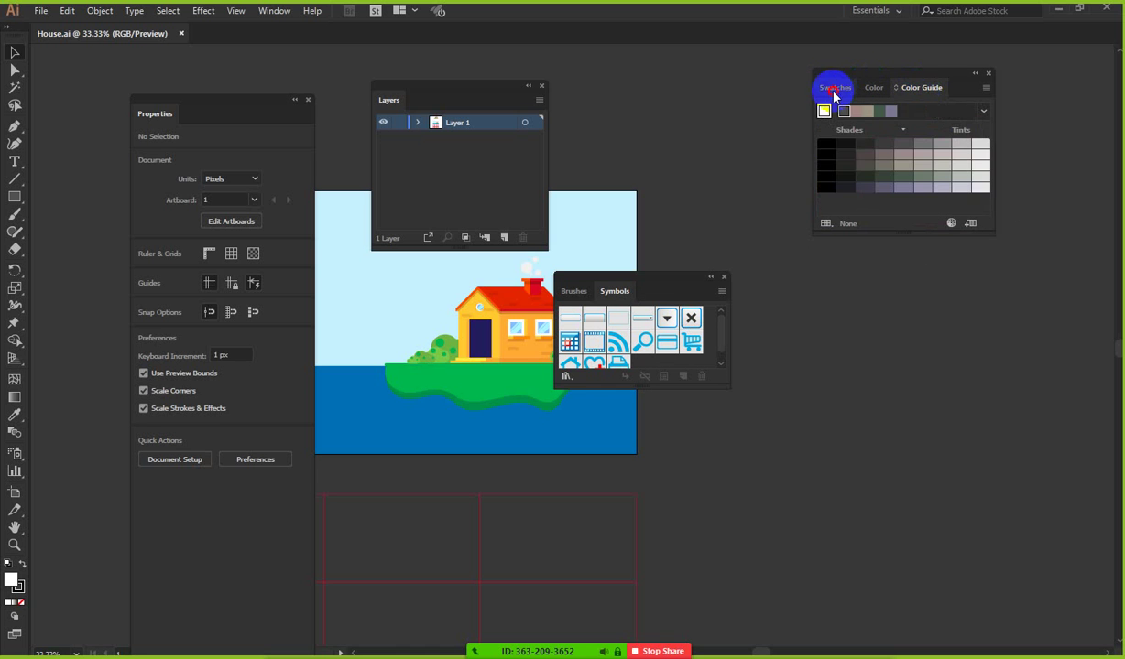
left_click(831, 88)
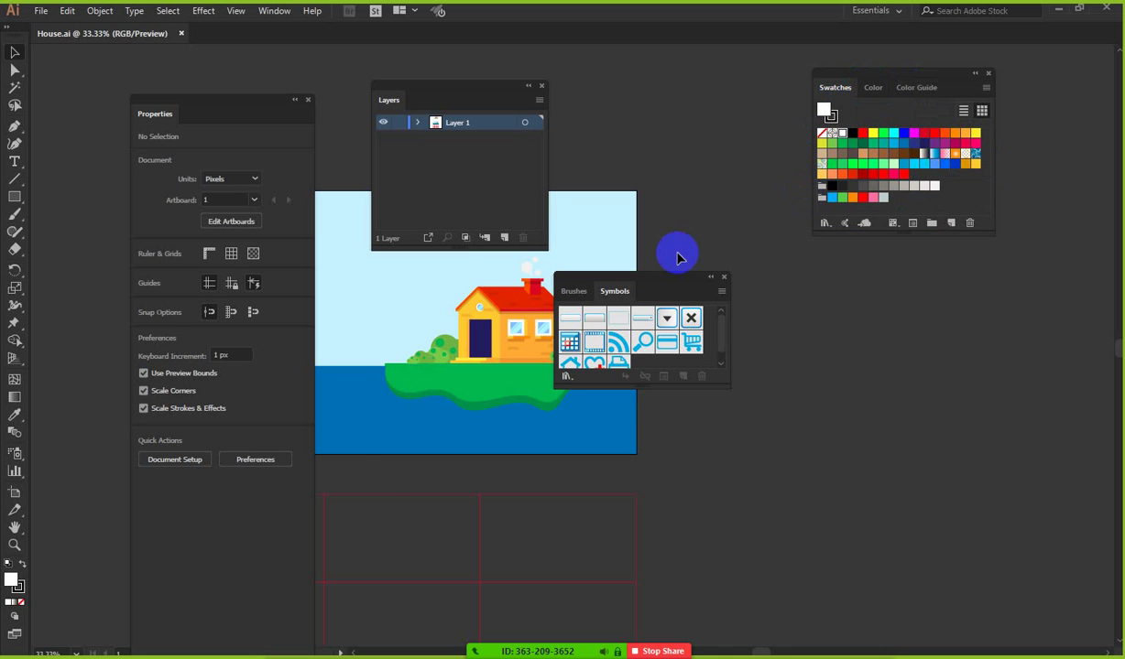
mouse_move(641, 283)
left_mouse_down()
mouse_move(485, 377)
mouse_move(432, 432)
left_mouse_up()
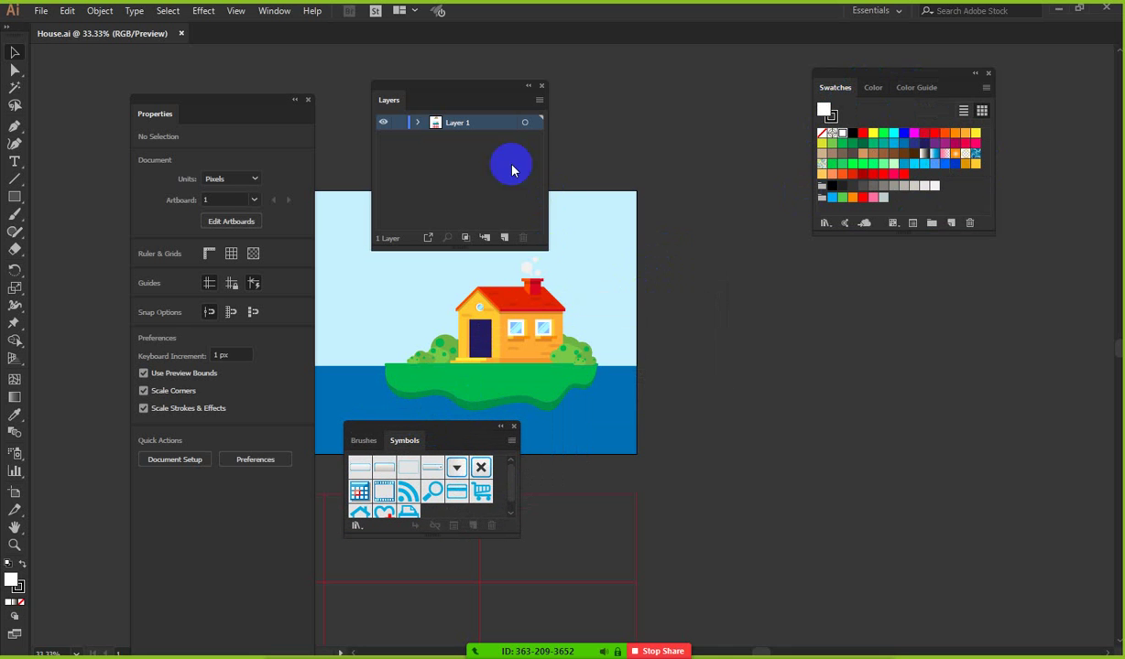
- Move the floating Layers panel off the artboard to the empty canvas just below the Swatches group
left_click_drag(426, 89, 675, 190)
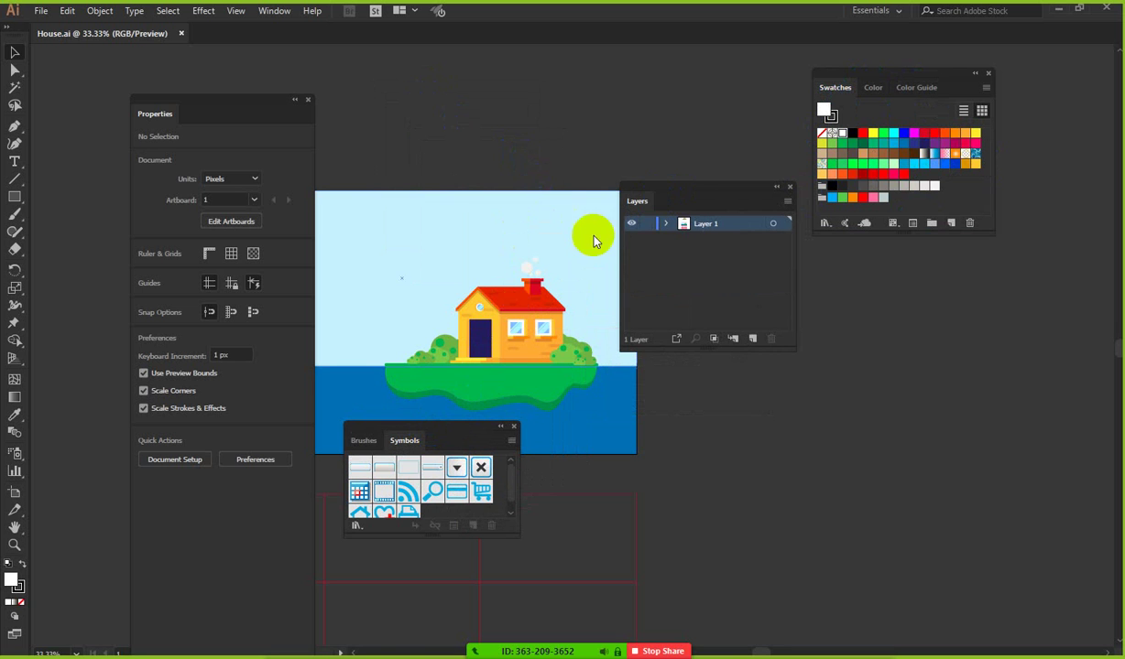
left_click_drag(680, 190, 778, 265)
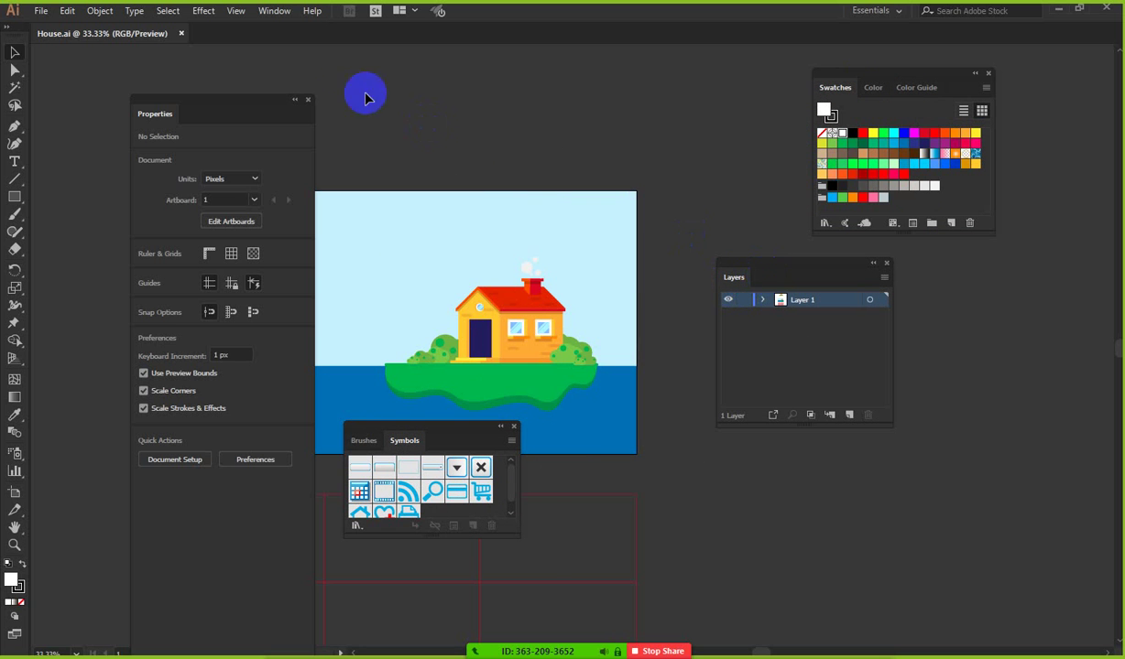
- Show the Artboards panel, group it after Layers with Layers in front, and close the leftover Asset Export panel
left_click(275, 11)
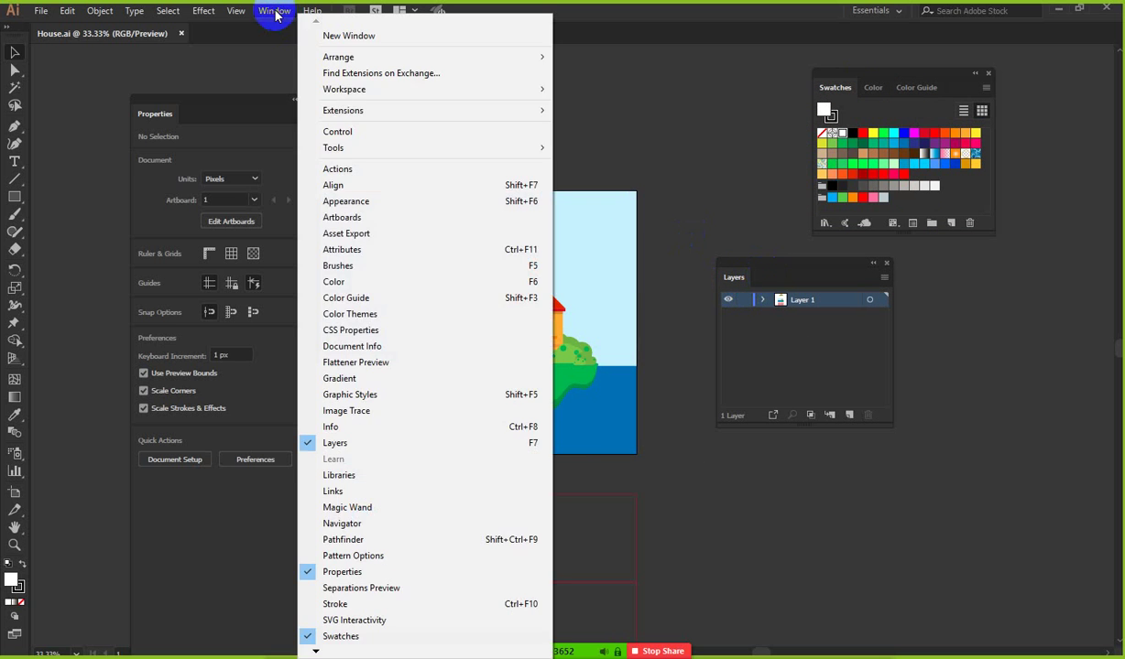
left_click(374, 223)
left_click(461, 263)
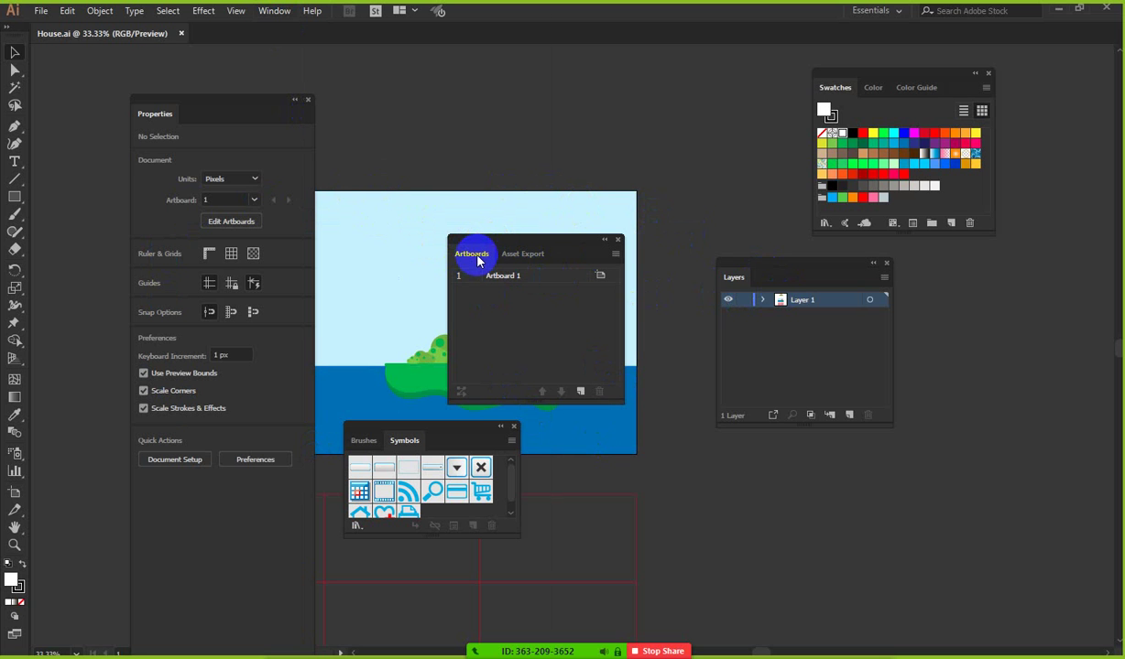
left_click_drag(476, 261, 791, 279)
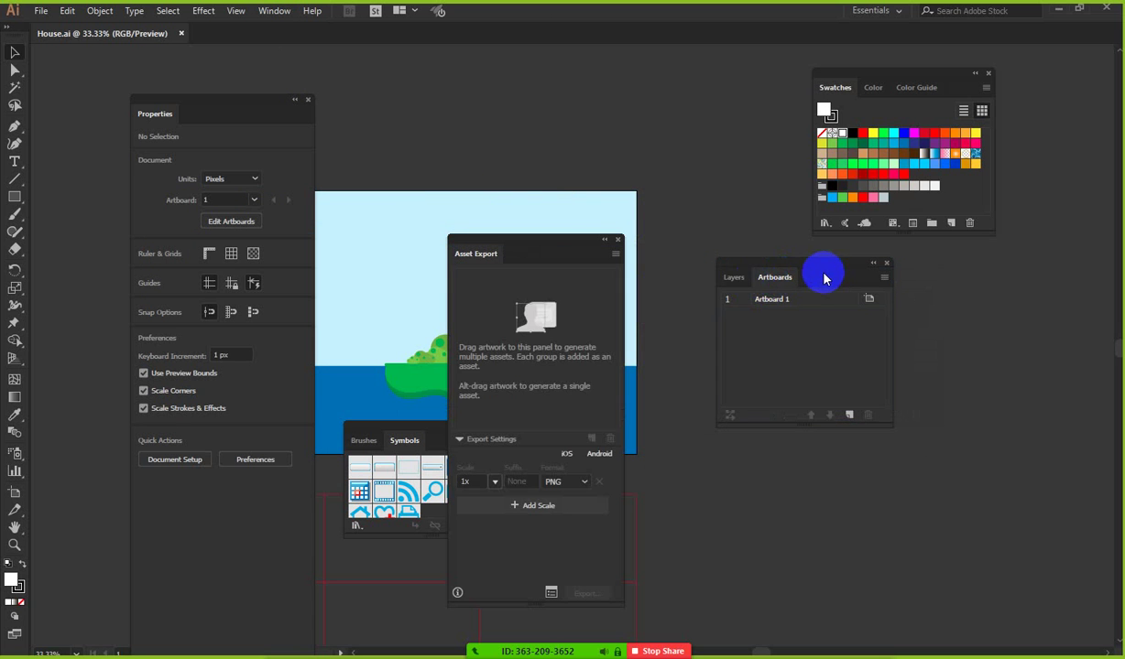
left_click(619, 242)
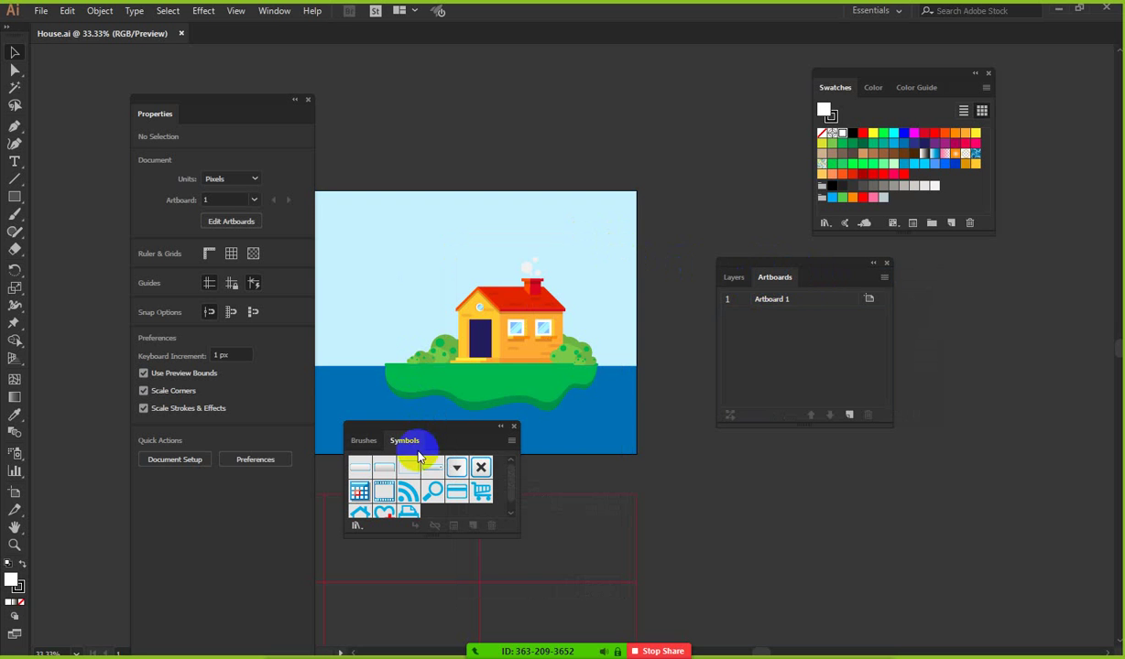
left_click(734, 279)
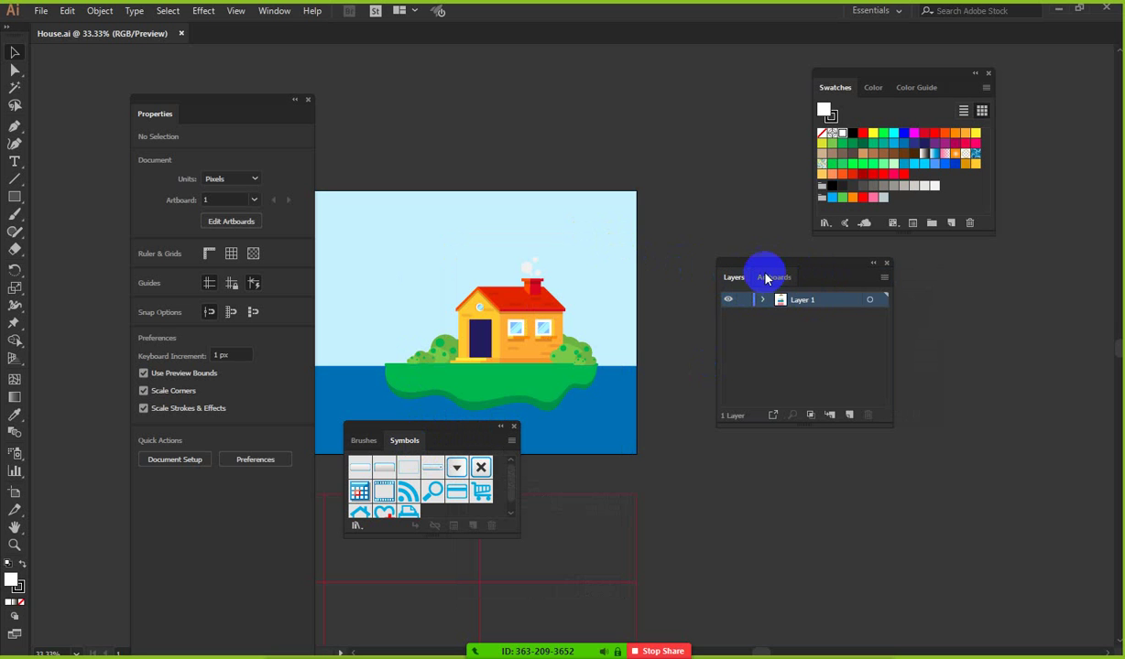
- Add the Links panel to the Layers and Artboards group with Layers in front, and close the leftover Actions panel
left_click(274, 11)
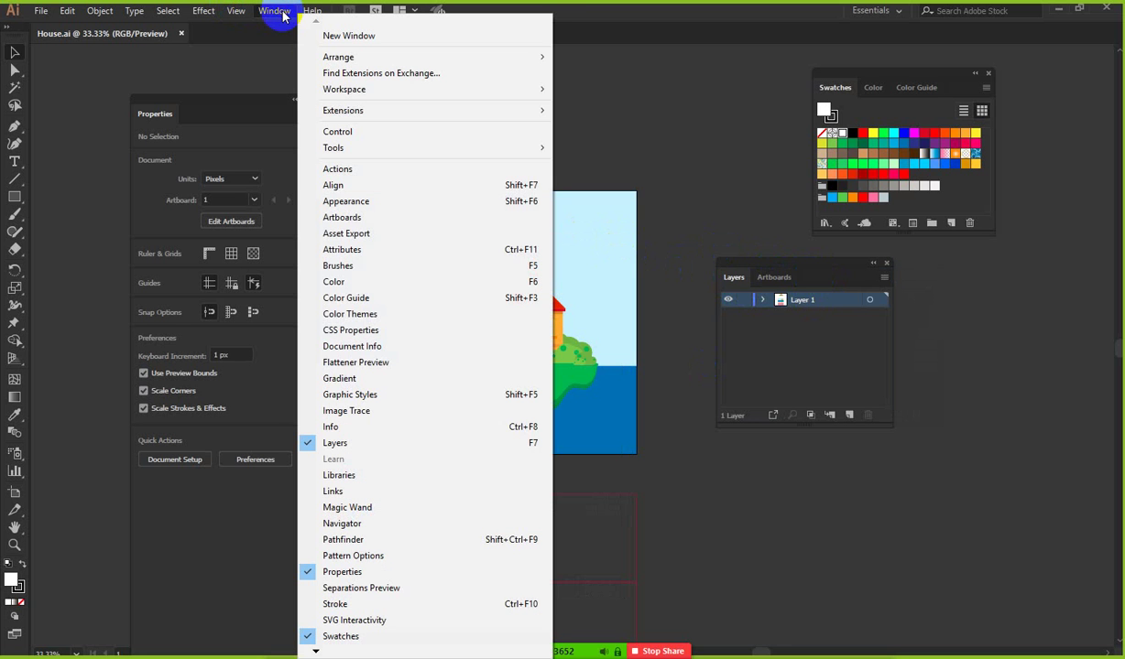
left_click(333, 493)
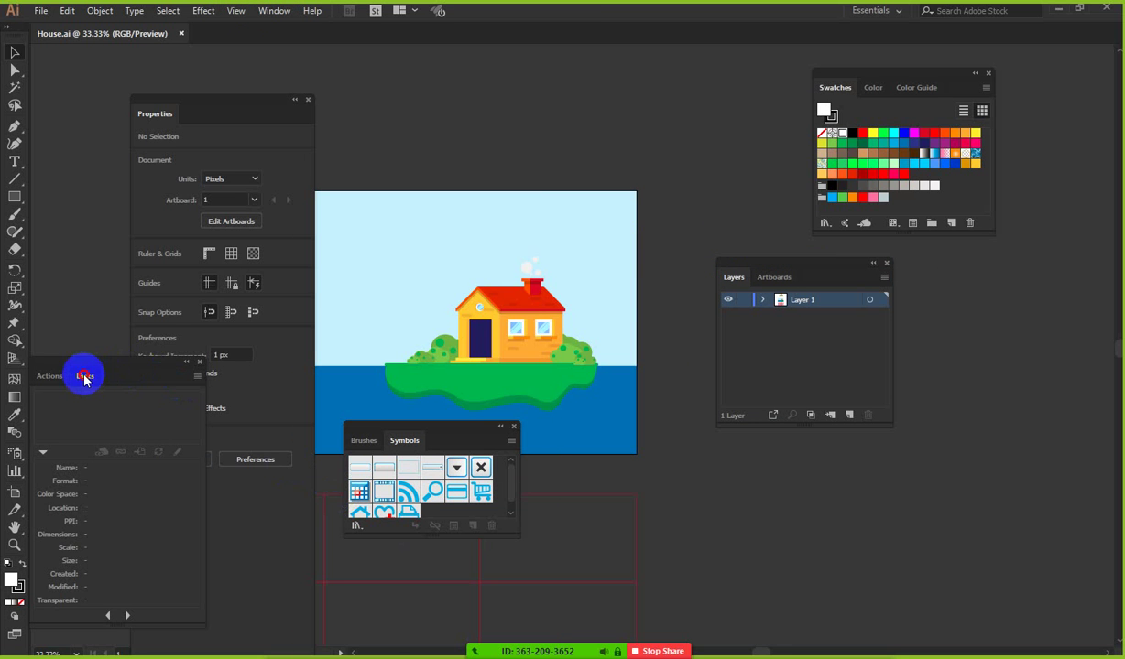
left_click_drag(85, 378, 816, 285)
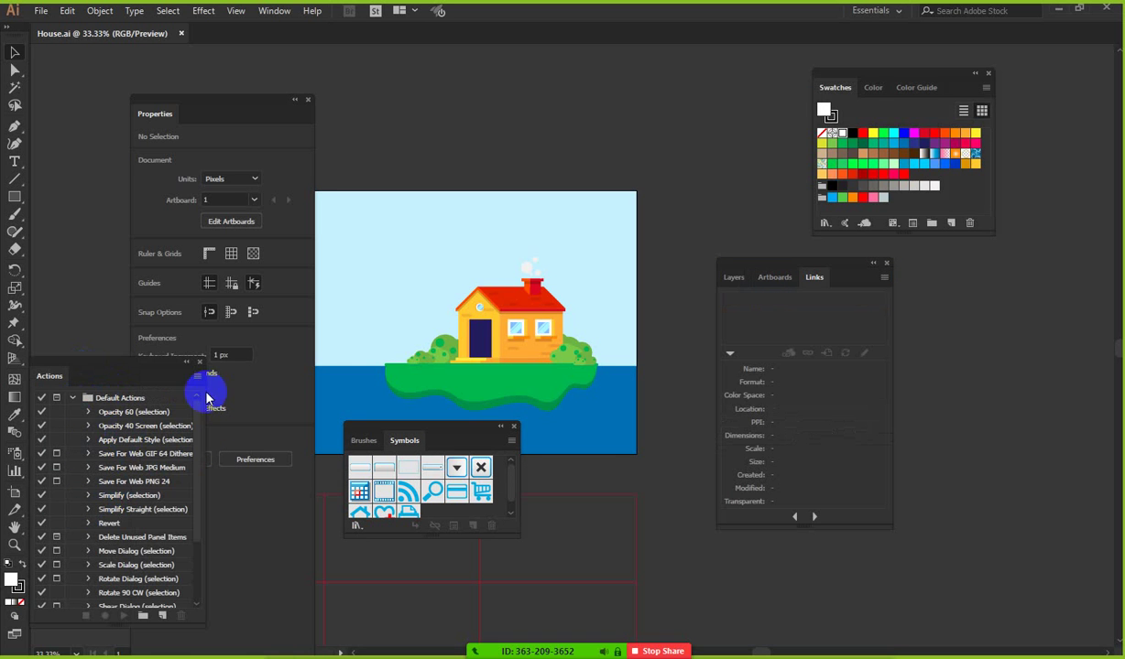
left_click(199, 365)
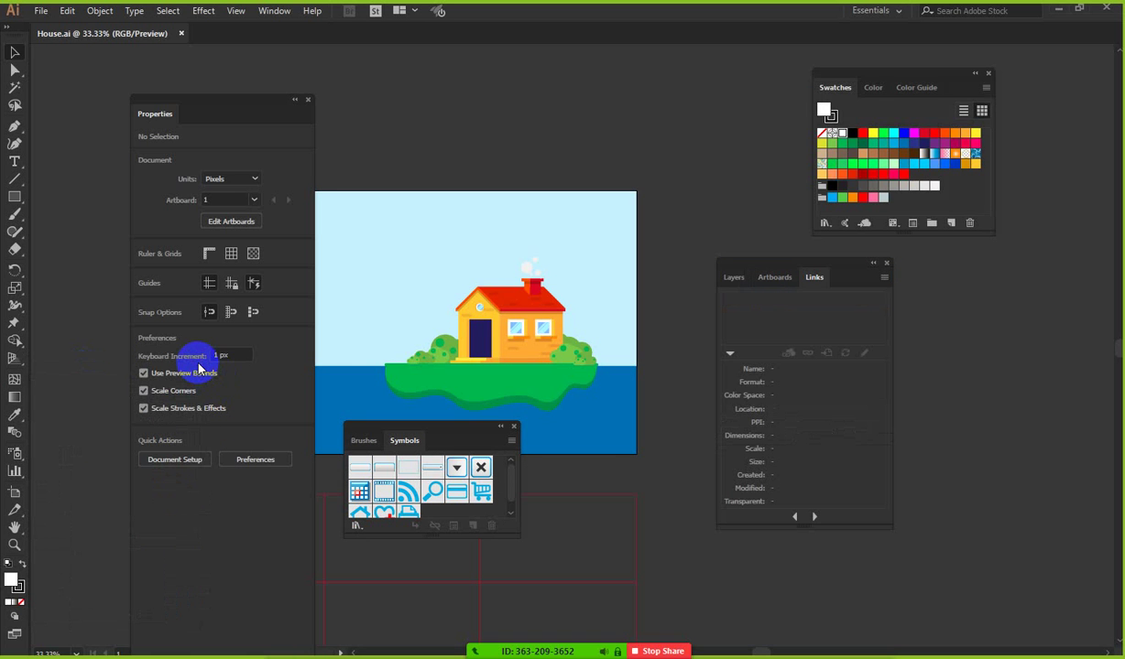
left_click(733, 282)
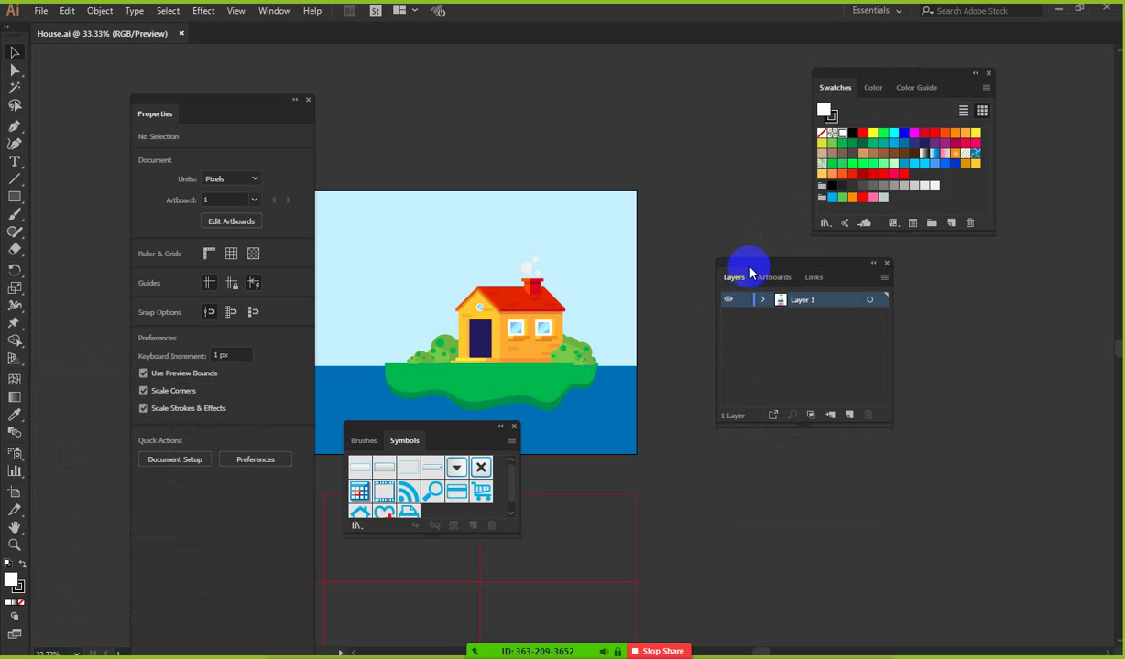
- Attach the Layers, Artboards and Links group beneath the Swatches group and shift the joined stack slightly toward the artboard
mouse_move(753, 271)
left_mouse_down()
mouse_move(758, 286)
mouse_move(745, 289)
left_mouse_up()
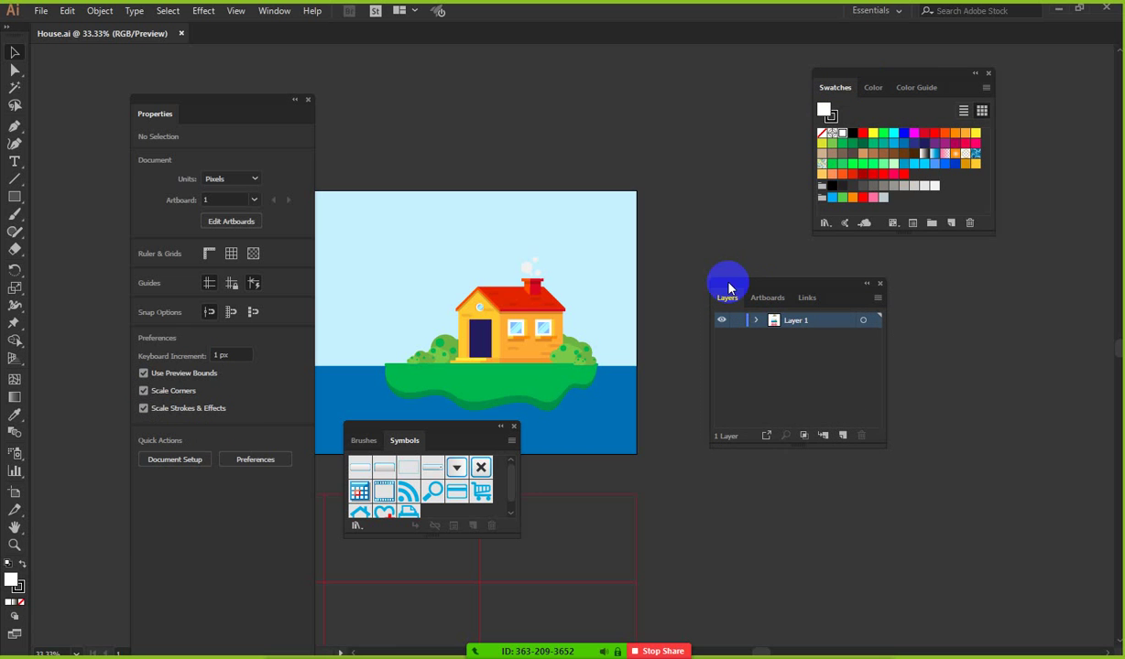
left_click_drag(729, 288, 844, 240)
left_click(874, 78)
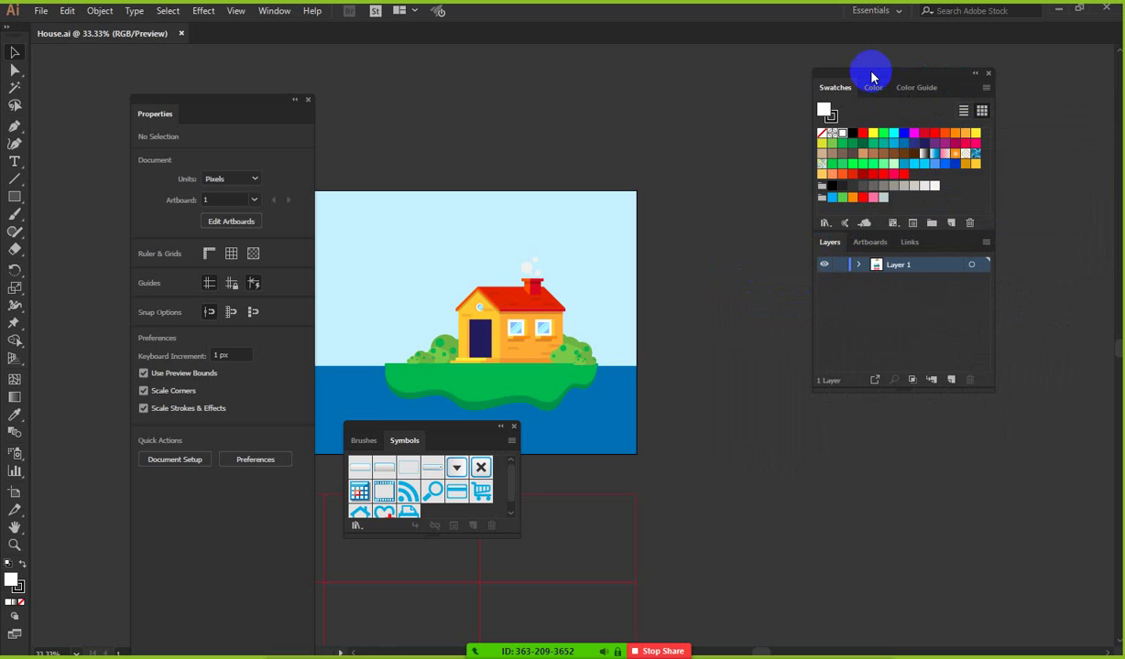
left_click_drag(872, 77, 832, 73)
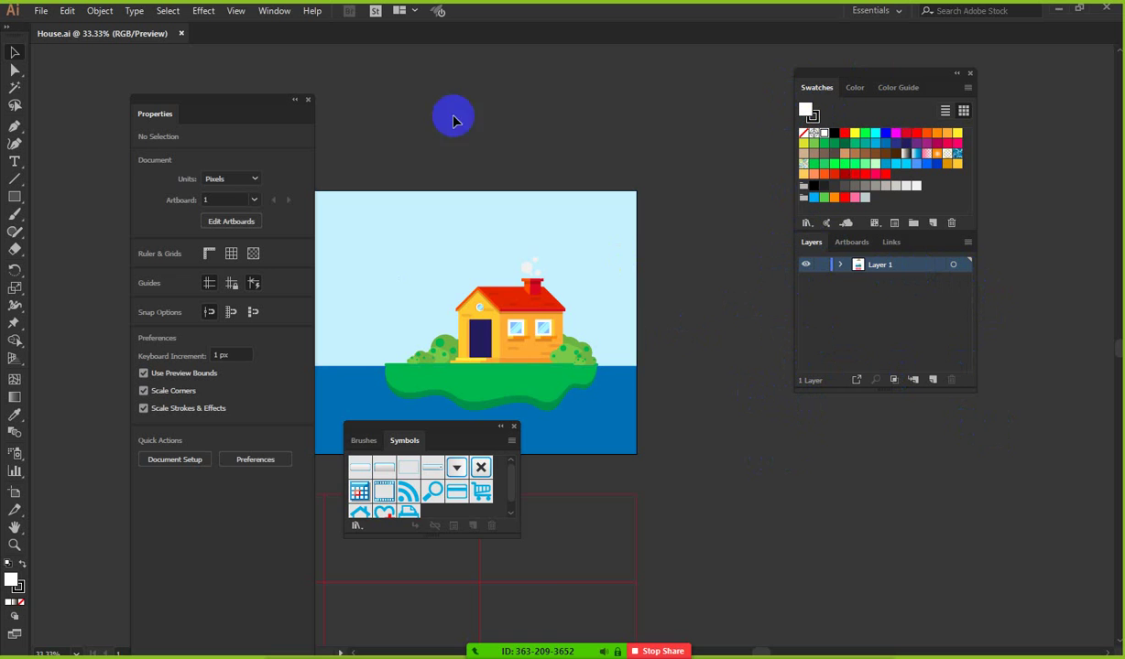
- Show the Stroke panel with its grouped Transparency panel and float it above the artboard
left_click(268, 13)
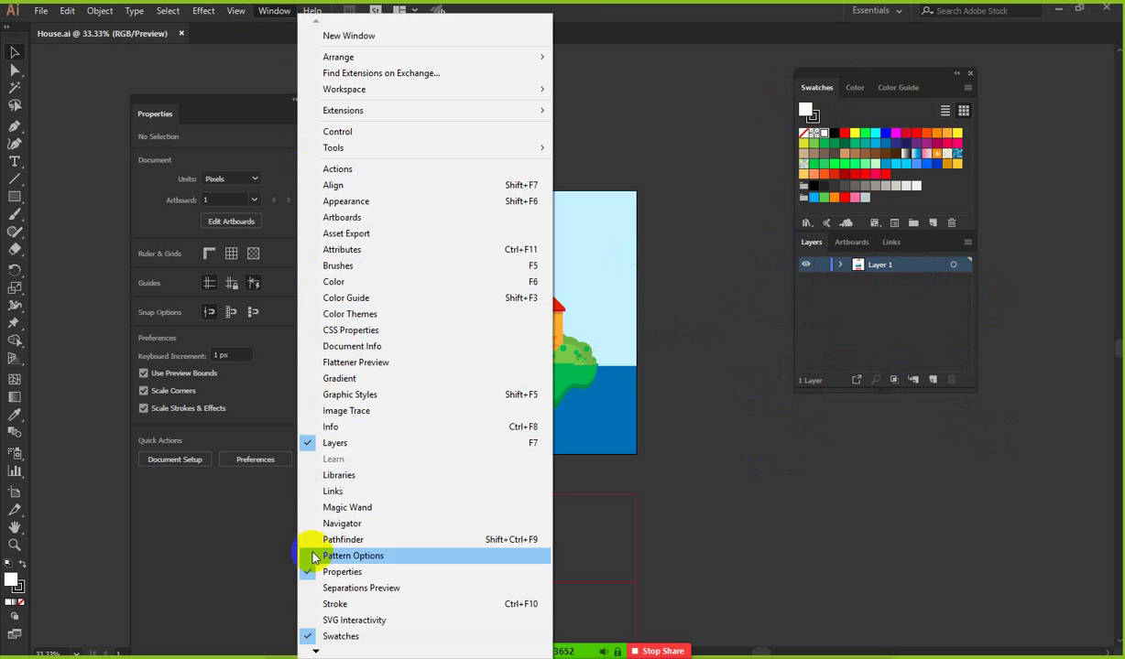
left_click(336, 605)
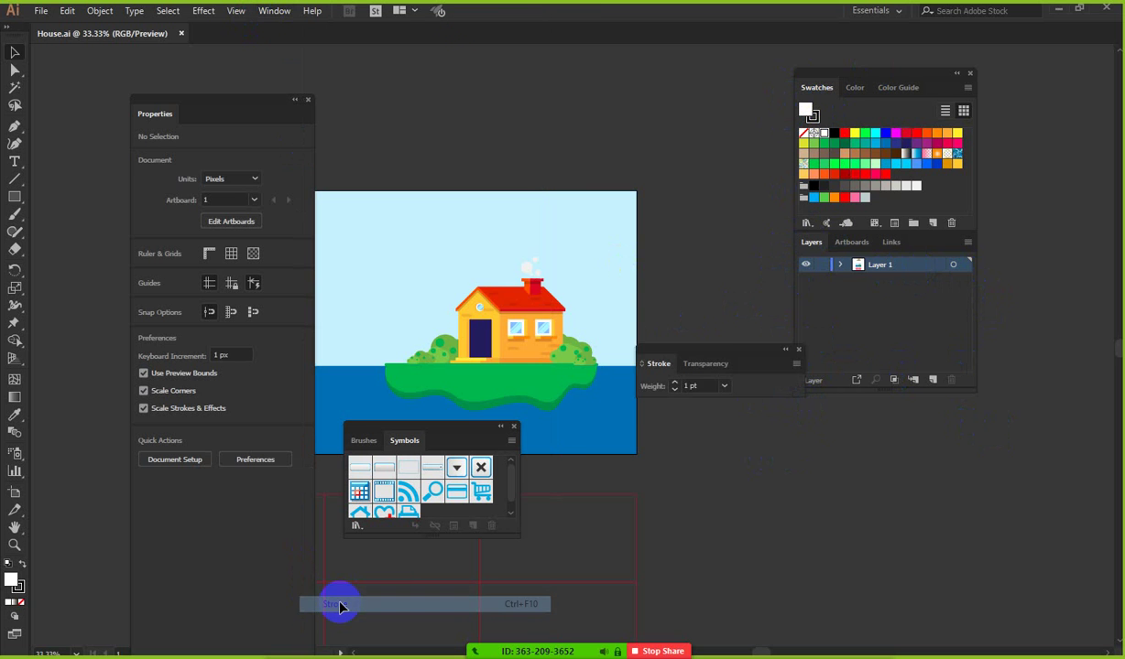
mouse_move(339, 603)
left_mouse_down()
mouse_move(711, 359)
mouse_move(541, 260)
left_mouse_up()
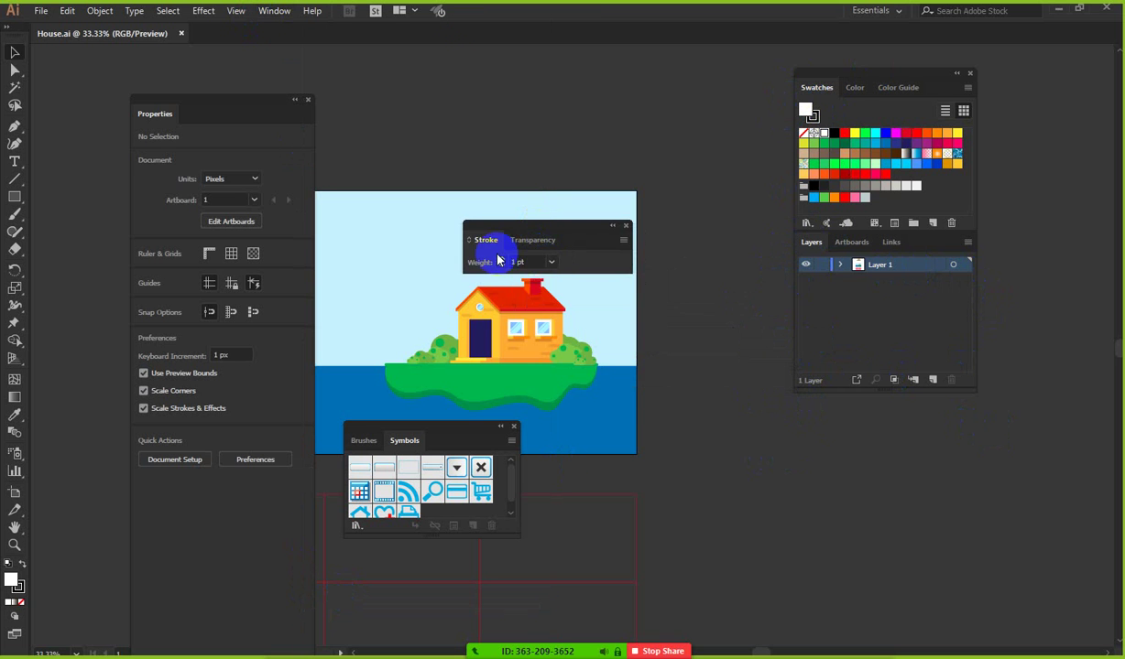
mouse_move(486, 231)
left_mouse_down()
mouse_move(528, 137)
mouse_move(520, 150)
left_mouse_up()
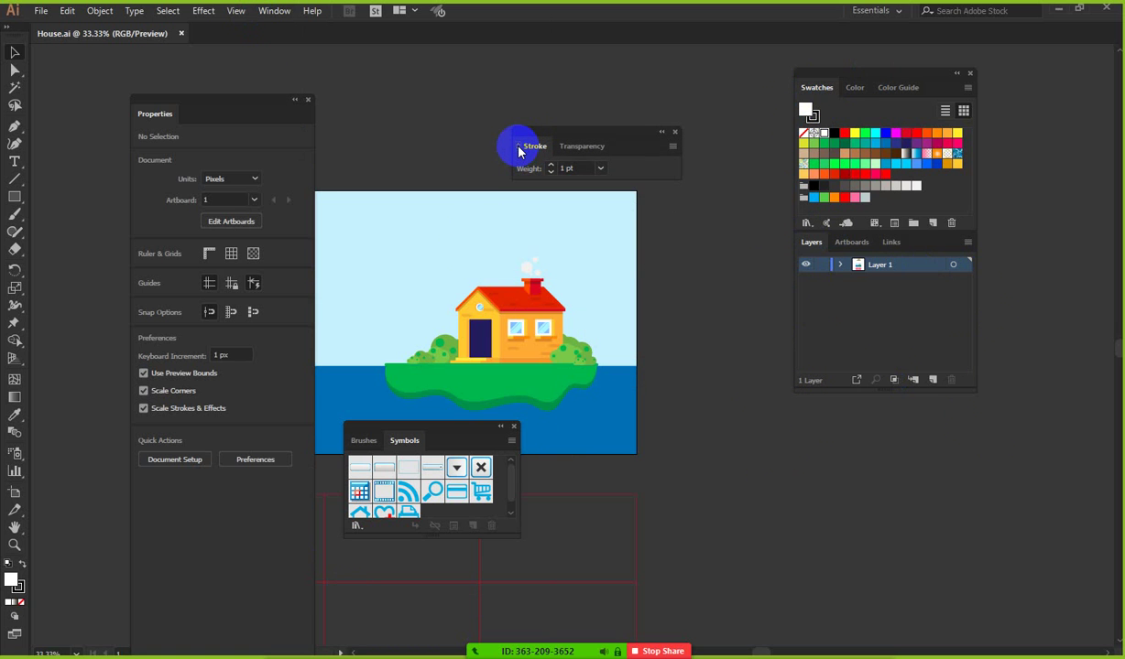
- Cycle the Stroke panel through its collapsed, weight-only, partial and full option views
left_click(518, 149)
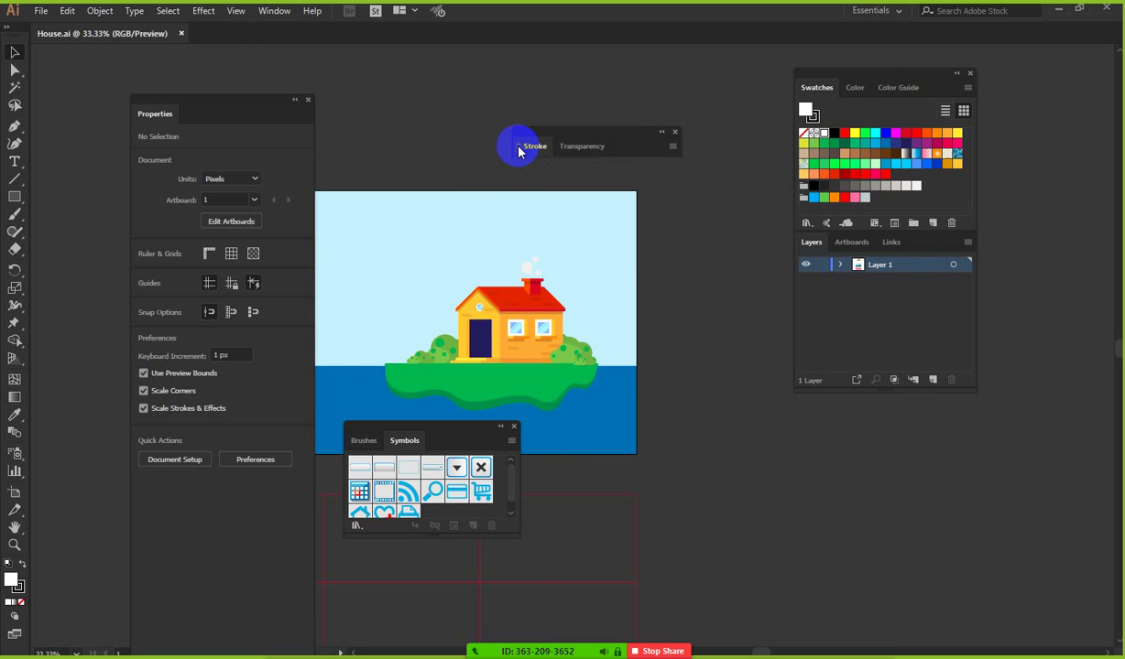
left_click(519, 149)
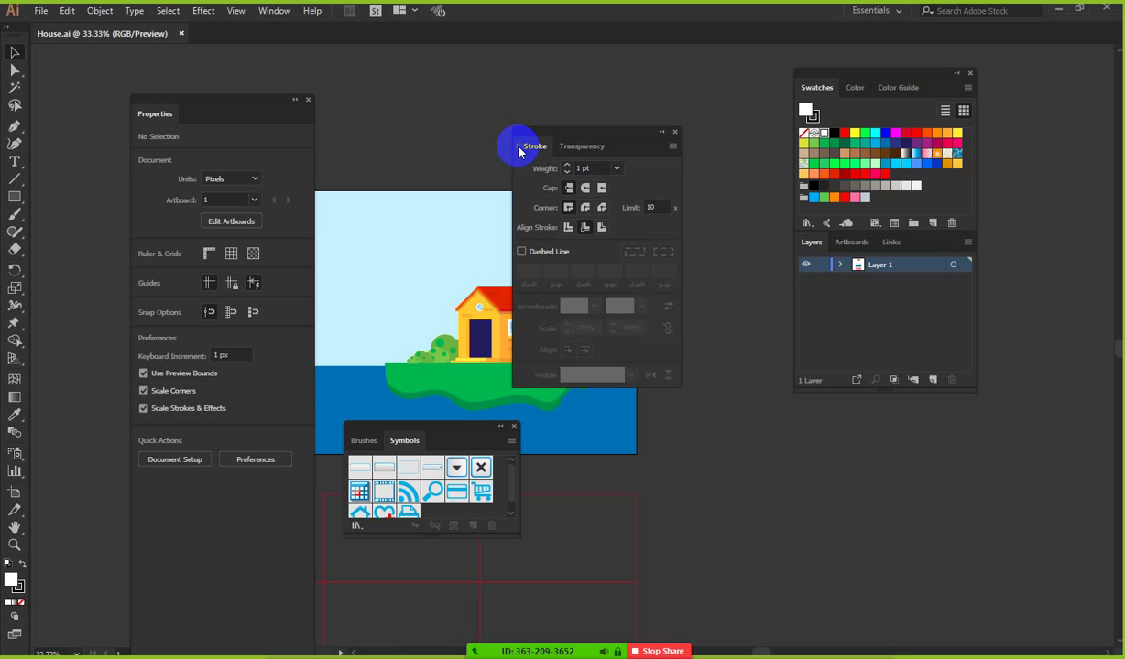
left_click(519, 150)
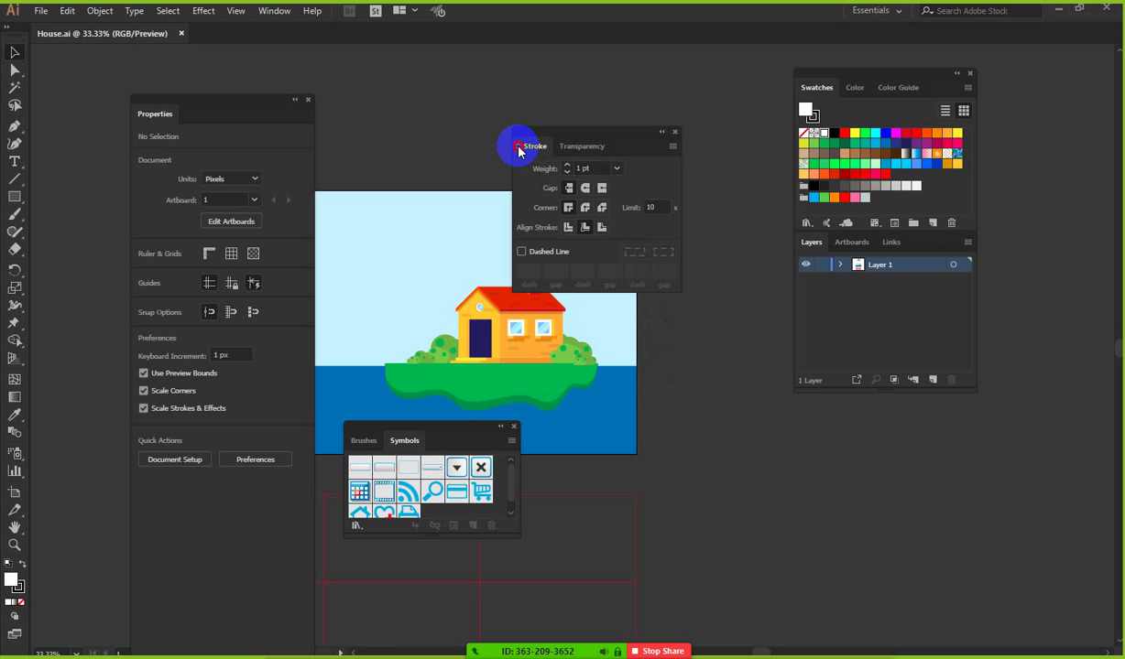
left_click(518, 150)
left_click(518, 149)
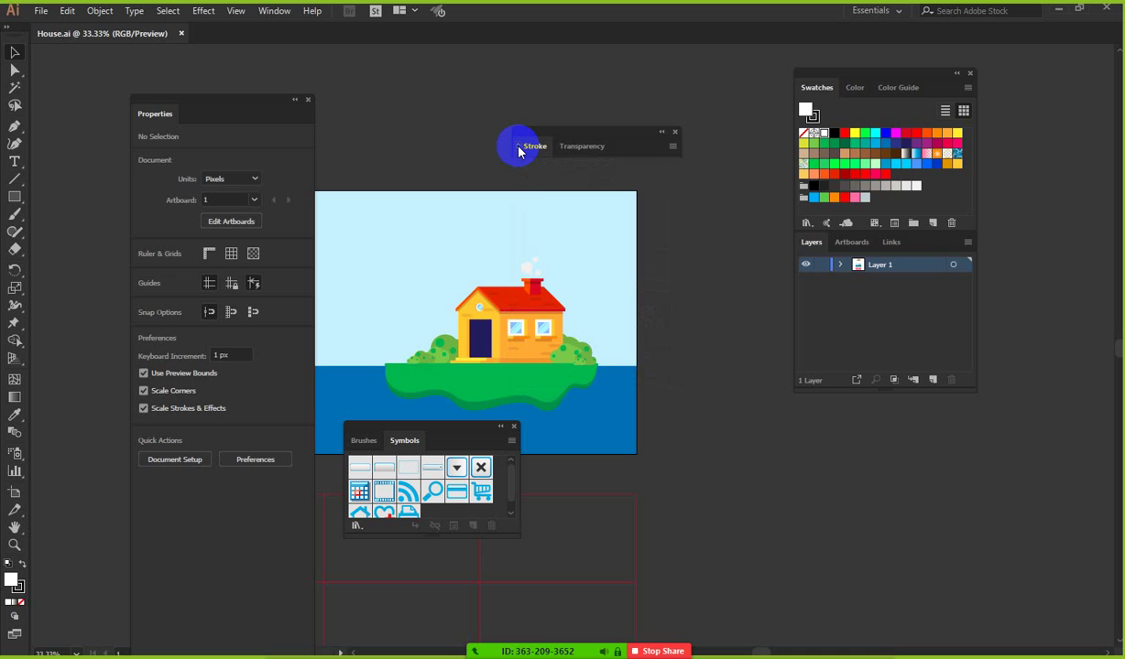
left_click(518, 149)
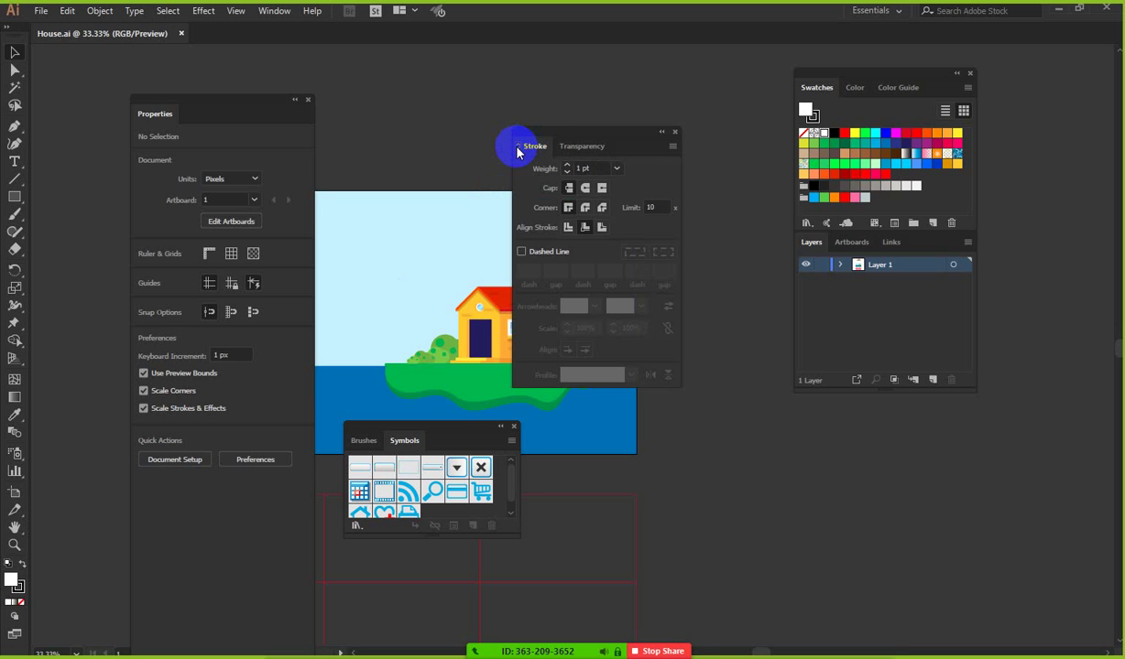
left_click(519, 149)
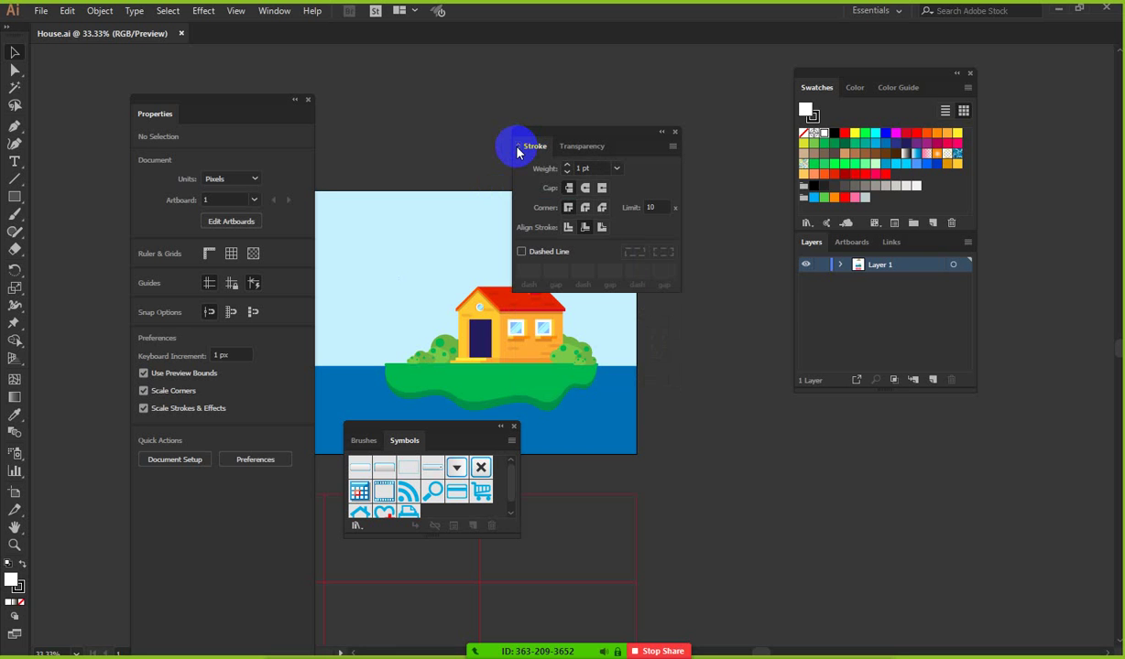
- Move the Stroke and Transparency group to the lower corner of the Layers group and expand Stroke to all its options
mouse_move(518, 151)
left_mouse_down()
mouse_move(548, 152)
mouse_move(796, 444)
mouse_move(817, 400)
mouse_move(799, 416)
mouse_move(677, 388)
left_mouse_up()
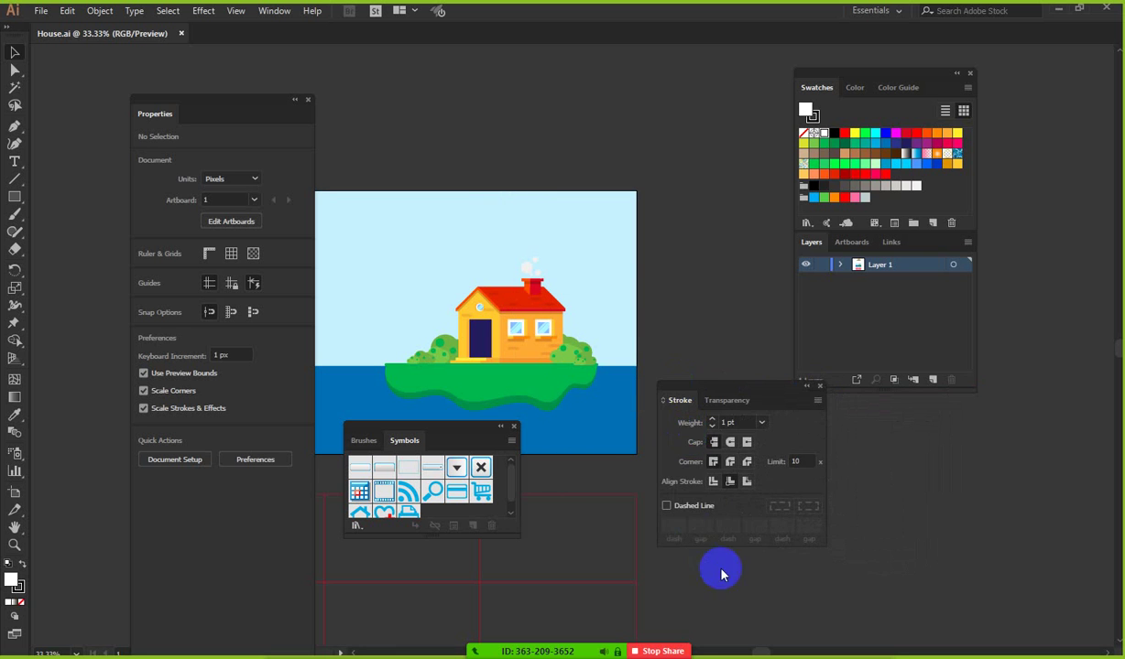
left_click(662, 400)
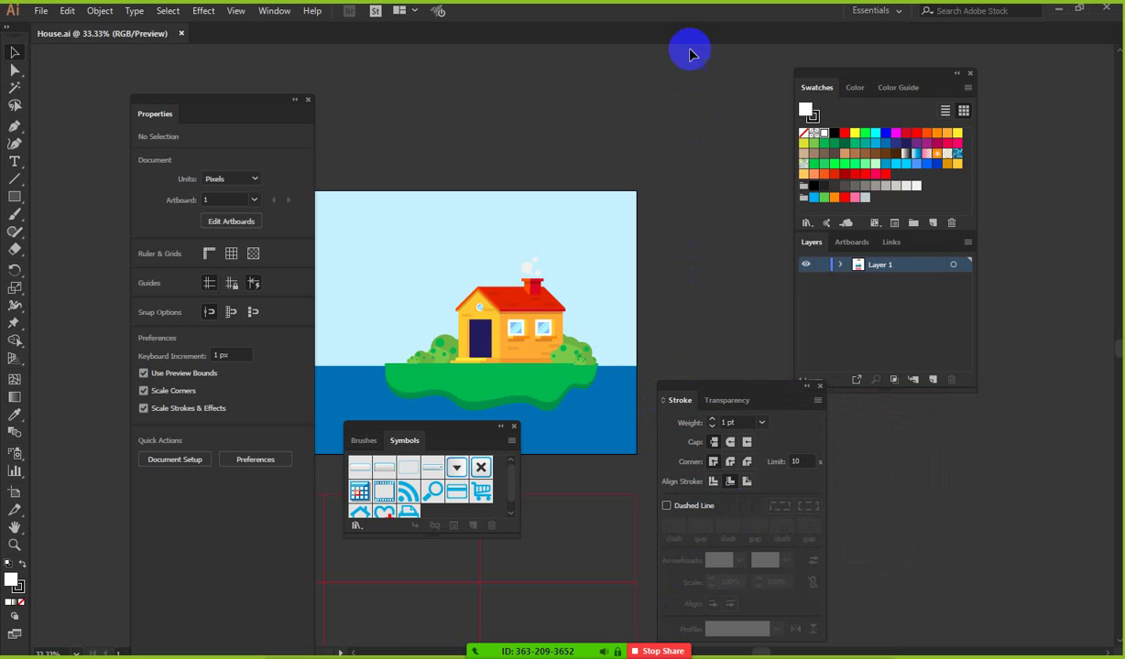
left_click(661, 404)
left_click(664, 406)
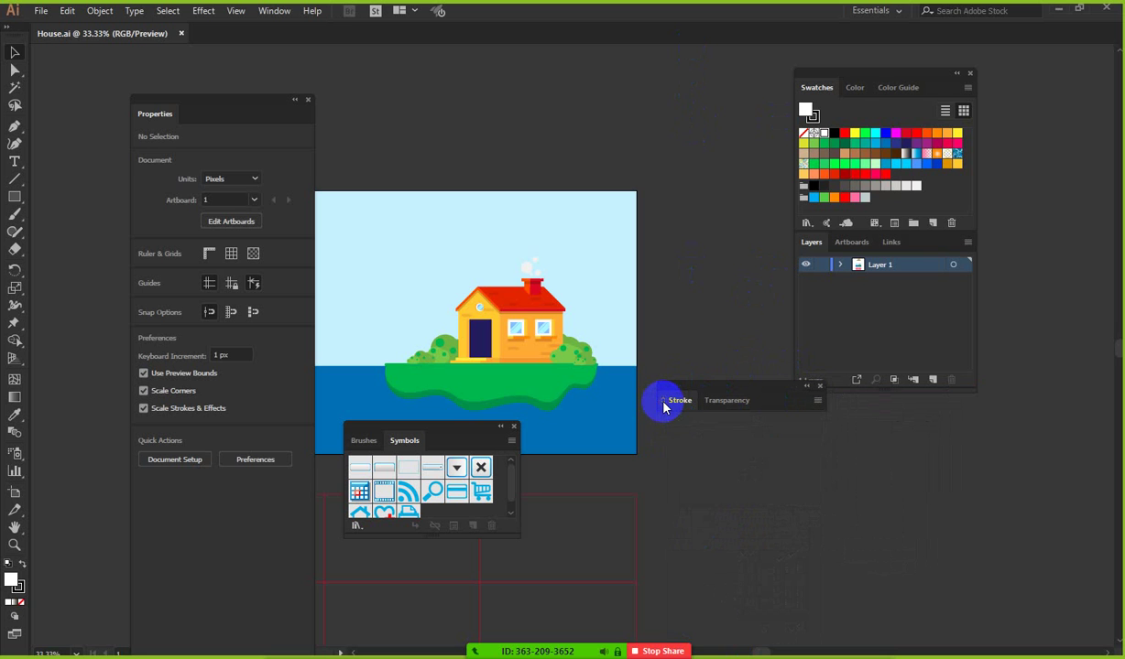
left_click(664, 405)
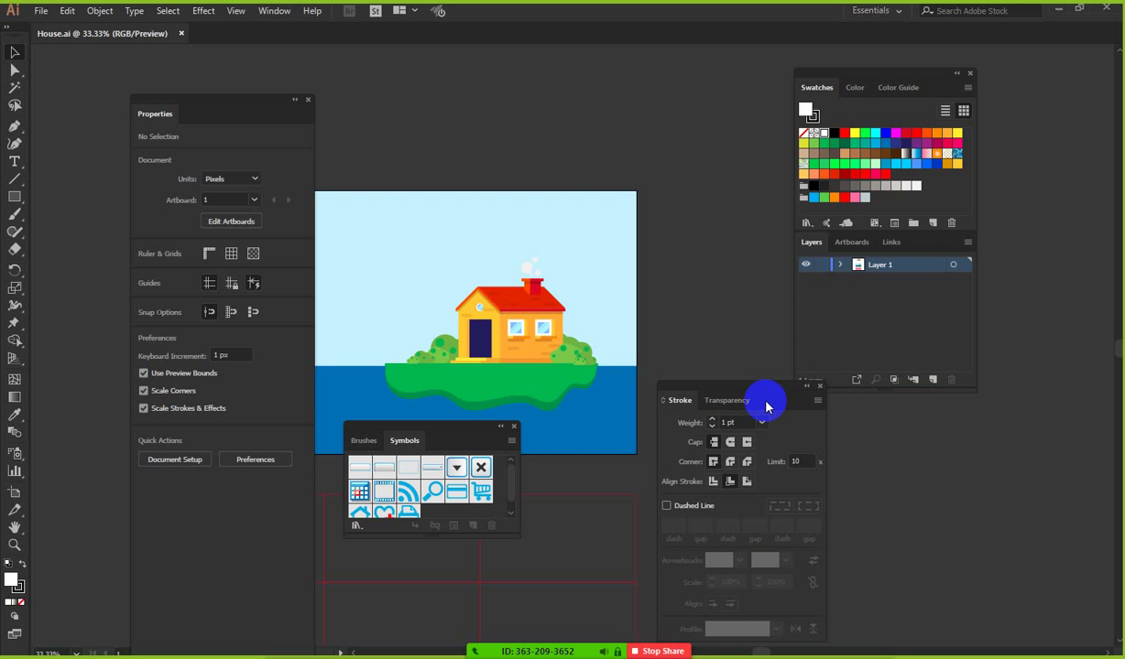
- Show the Appearance panel and group it between Stroke and Transparency
left_click(273, 11)
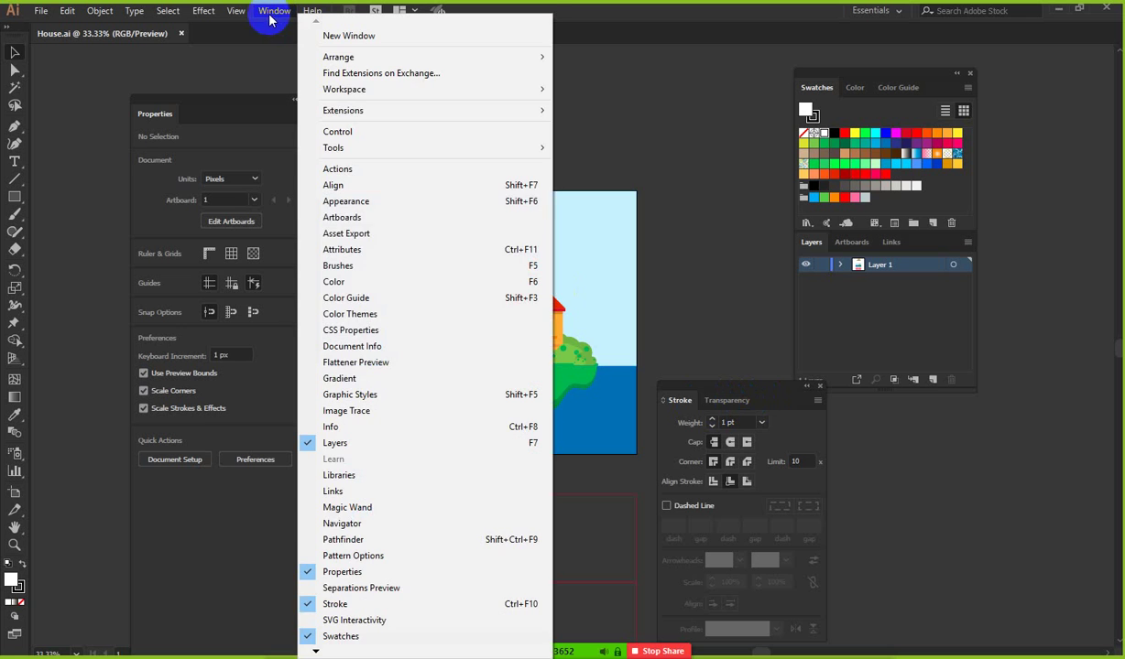
left_click(341, 202)
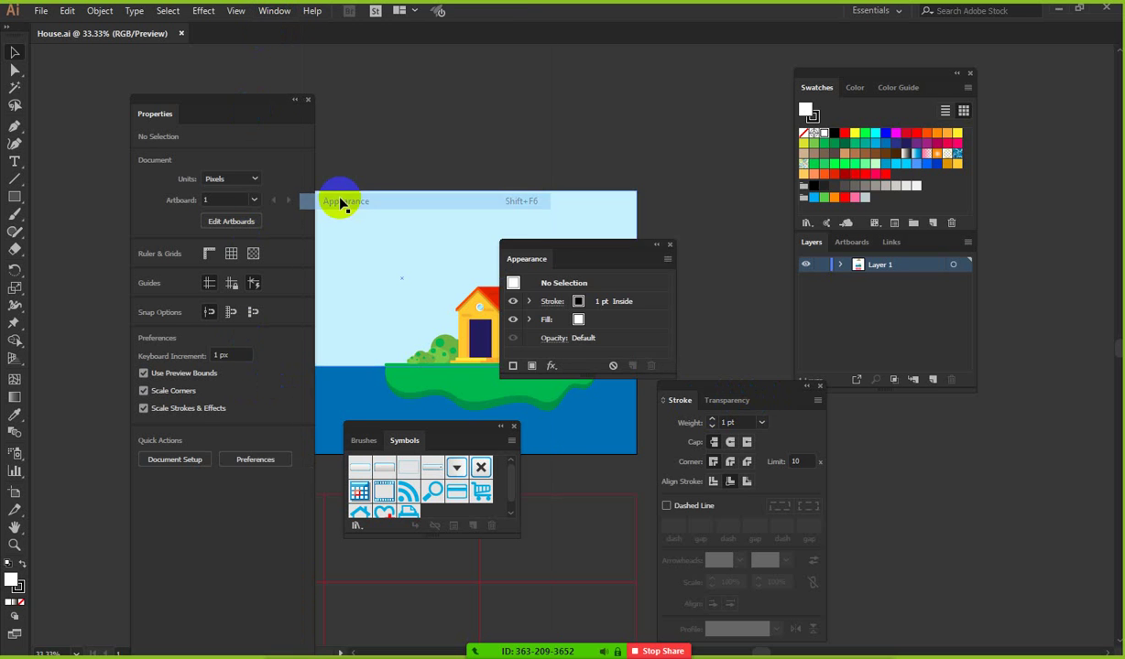
mouse_move(515, 253)
left_mouse_down()
mouse_move(601, 403)
mouse_move(706, 436)
mouse_move(717, 404)
left_mouse_up()
left_click(784, 403)
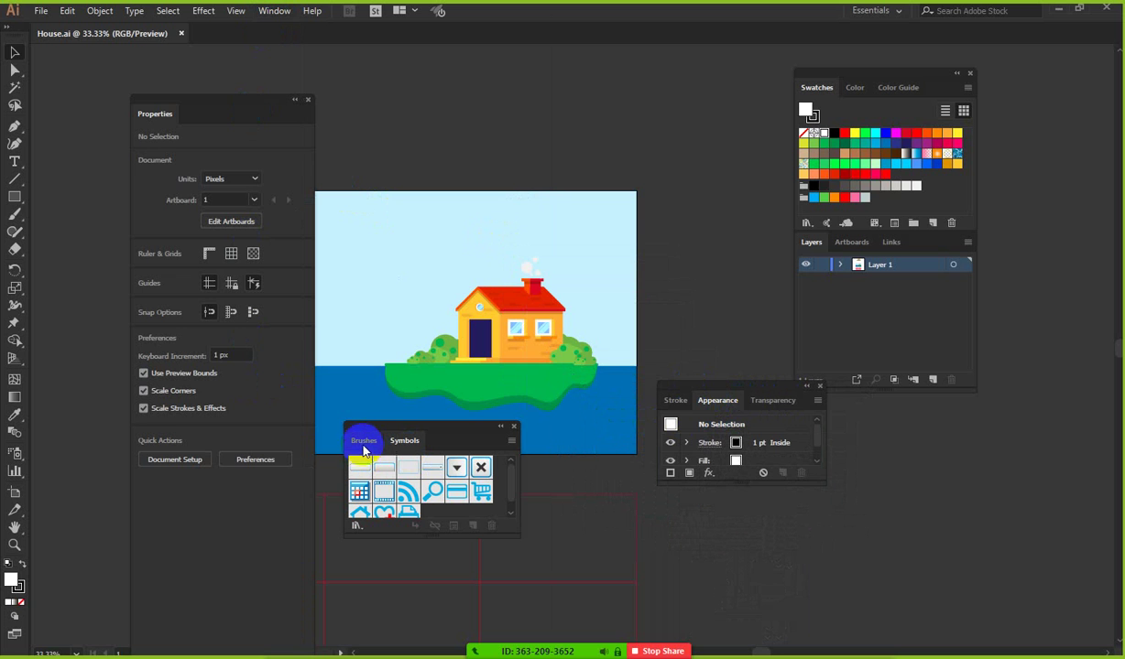
- Add the Brushes panel between Appearance and Transparency, then attach that group beneath the Layers group with Stroke in front
mouse_move(361, 445)
left_mouse_down()
mouse_move(527, 452)
mouse_move(816, 407)
mouse_move(749, 409)
mouse_move(723, 431)
mouse_move(740, 403)
left_mouse_up()
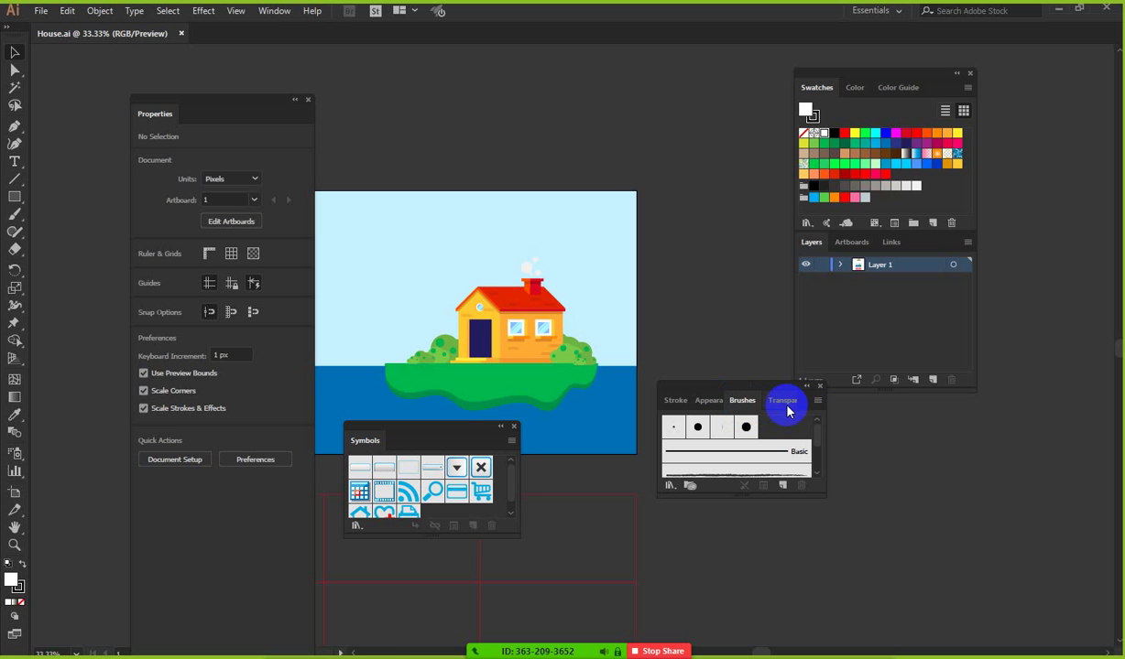
left_click(678, 403)
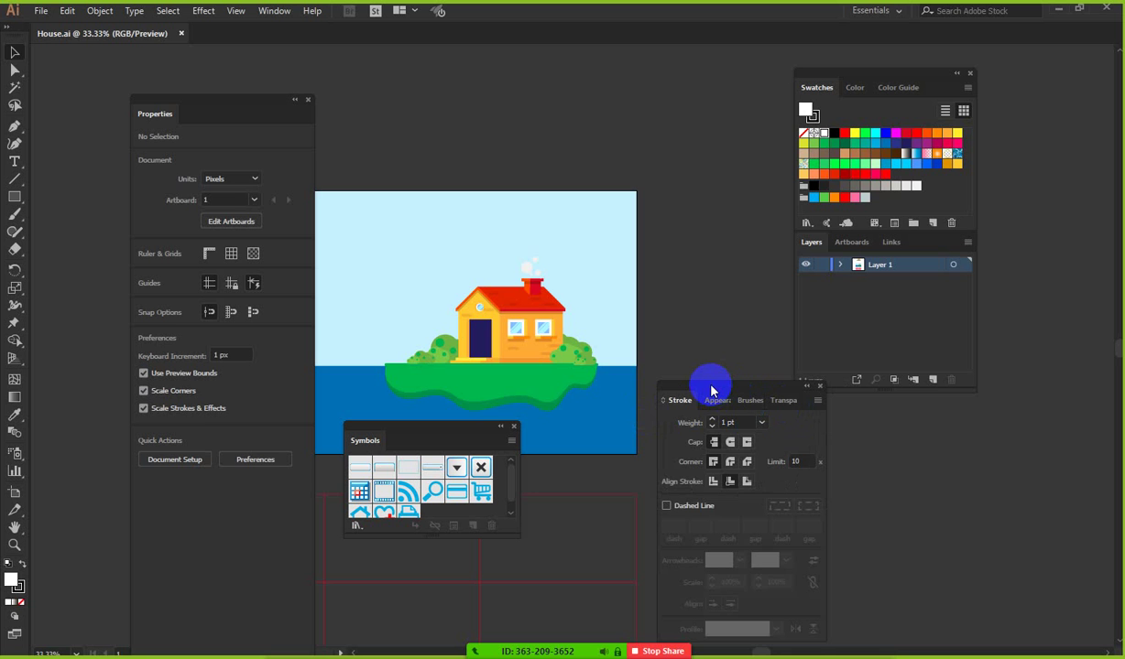
mouse_move(711, 389)
left_mouse_down()
mouse_move(702, 409)
mouse_move(645, 304)
mouse_move(569, 346)
left_mouse_up()
mouse_move(633, 319)
left_mouse_down()
mouse_move(639, 351)
mouse_move(730, 451)
mouse_move(831, 438)
mouse_move(868, 398)
left_mouse_up()
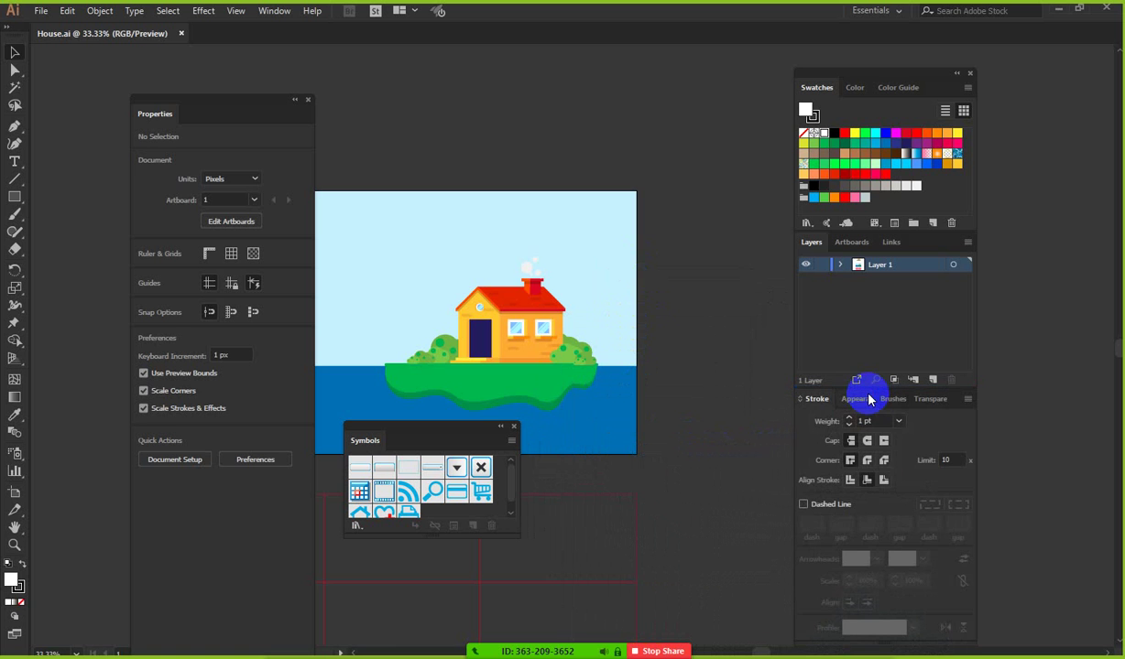
- Close the Symbols panel and dock the Swatches, Layers and Stroke stack along the workspace edge opposite the tools
mouse_move(854, 75)
left_mouse_down()
mouse_move(701, 103)
mouse_move(884, 30)
mouse_move(904, 45)
mouse_move(887, 56)
left_mouse_up()
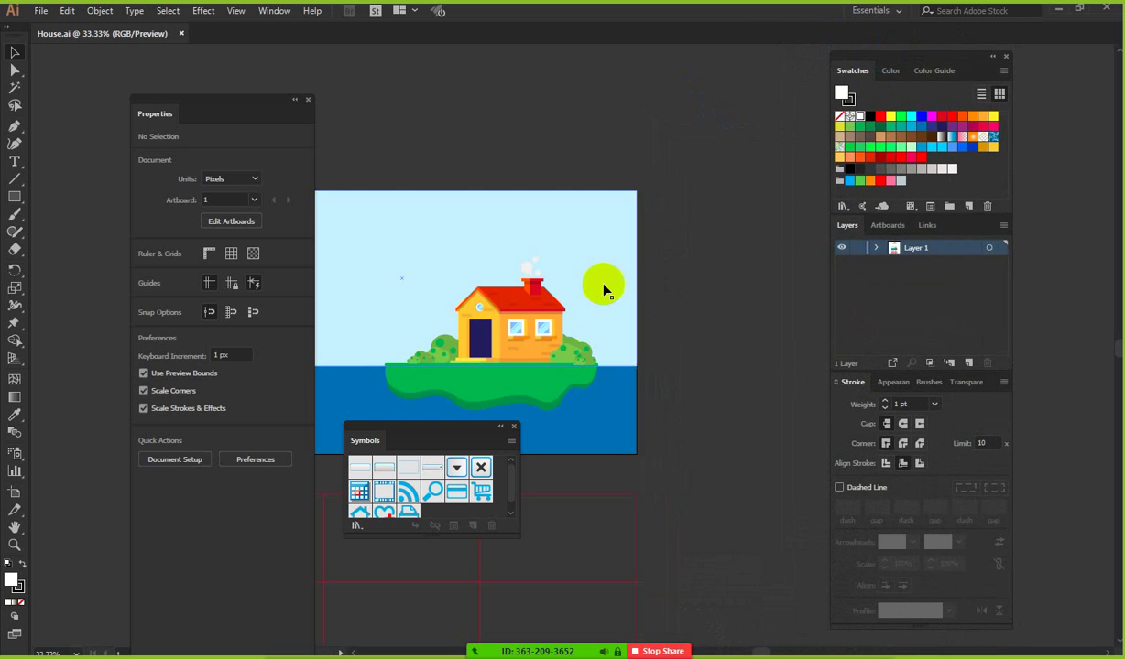
left_click_drag(364, 441, 514, 450)
left_click(514, 429)
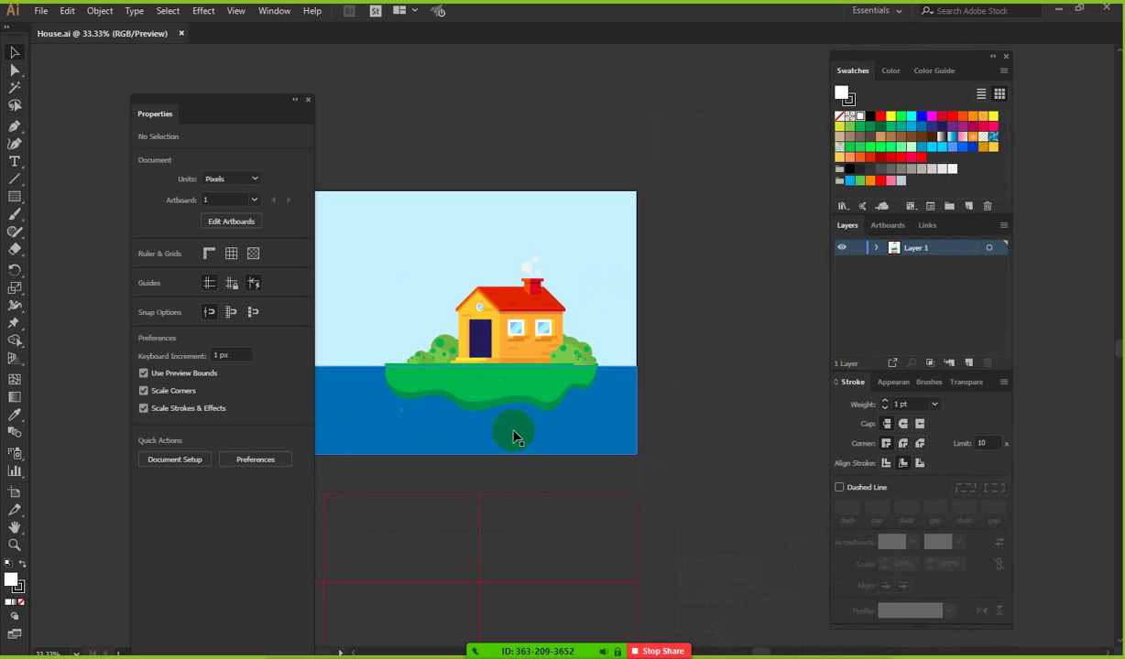
mouse_move(864, 63)
left_mouse_down()
mouse_move(816, 68)
mouse_move(1012, 68)
mouse_move(904, 73)
left_mouse_up()
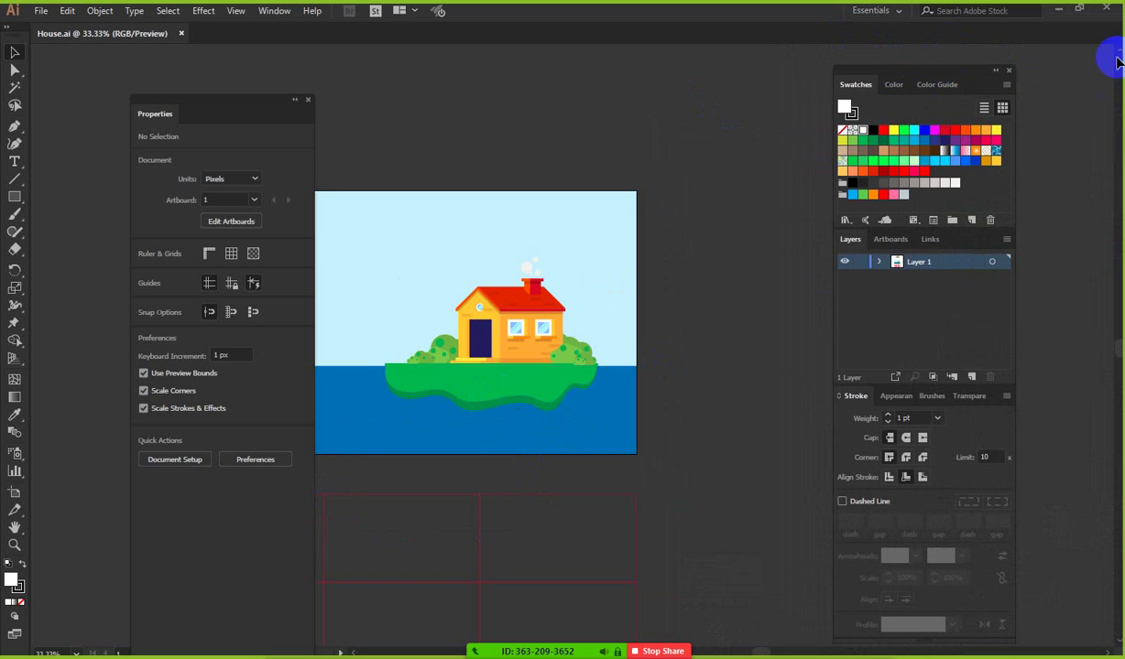
mouse_move(912, 73)
left_mouse_down()
mouse_move(956, 65)
mouse_move(897, 71)
mouse_move(1116, 62)
left_mouse_up()
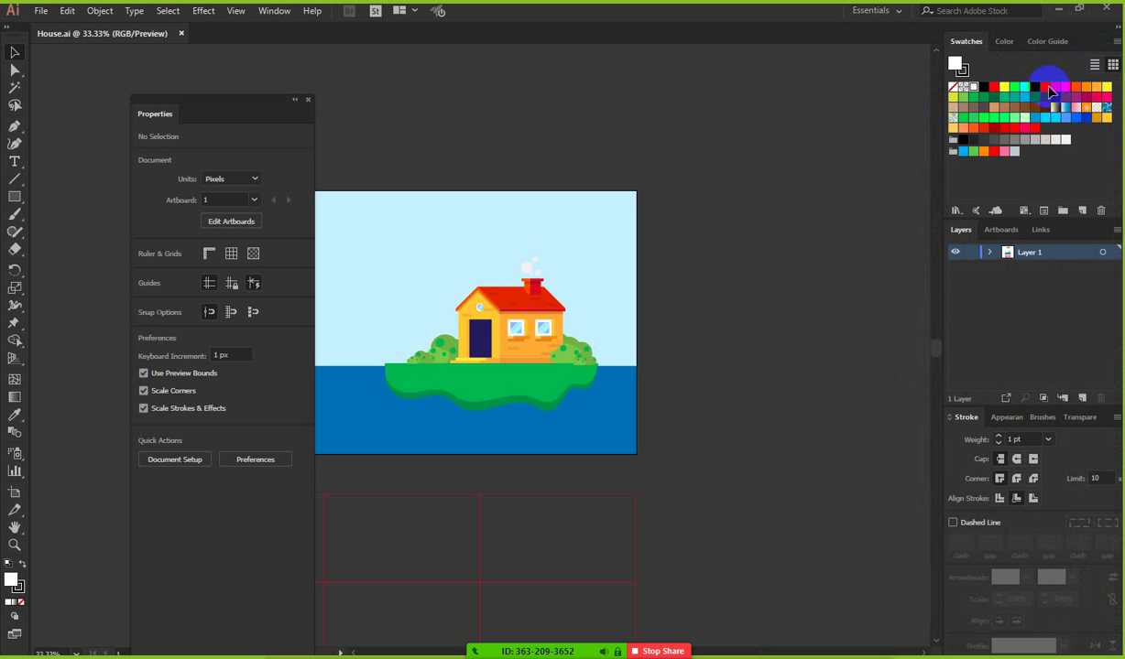
- Move the floating Properties panel aside, then show the Align panel group and place it beside the docked Swatches column
left_click_drag(199, 104, 403, 92)
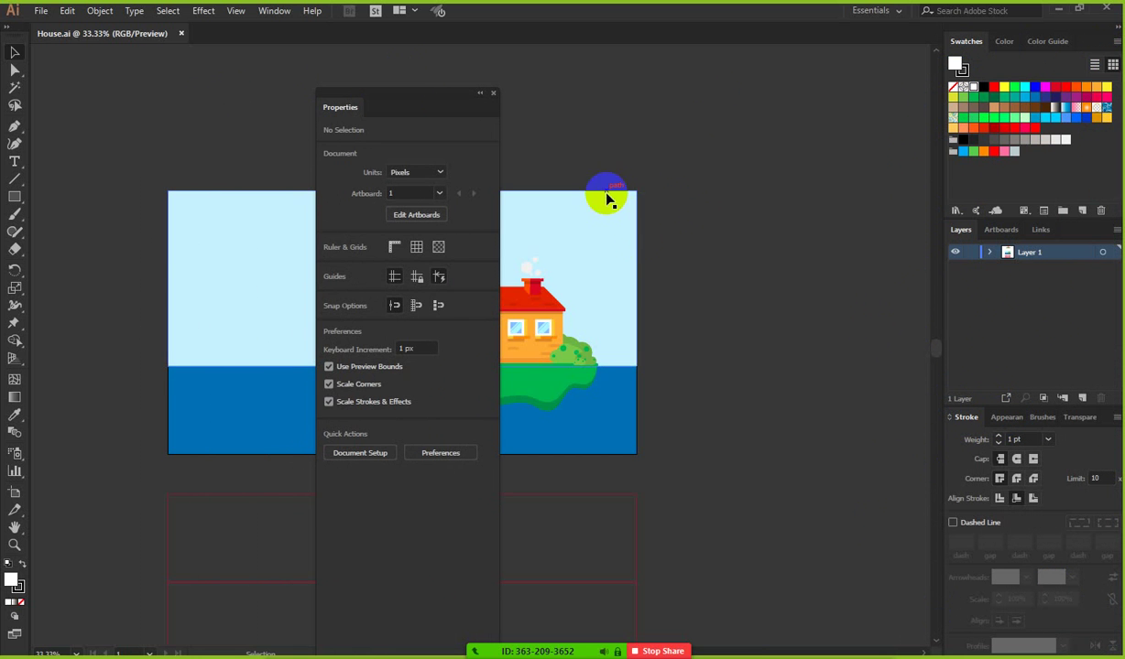
left_click_drag(399, 97, 472, 106)
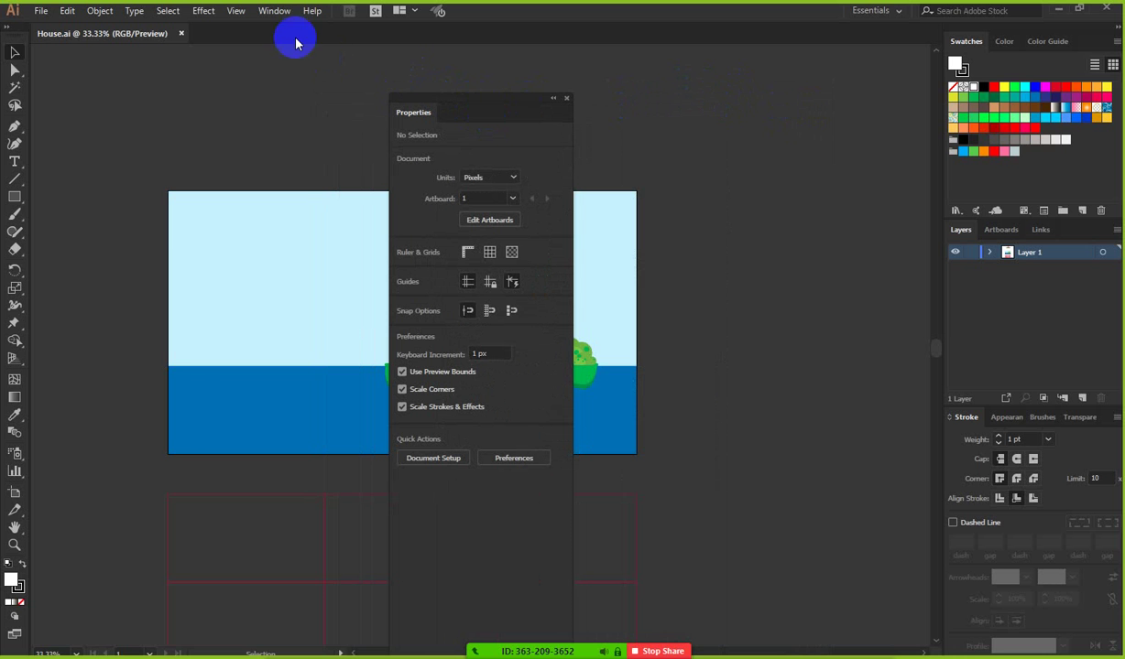
left_click(268, 13)
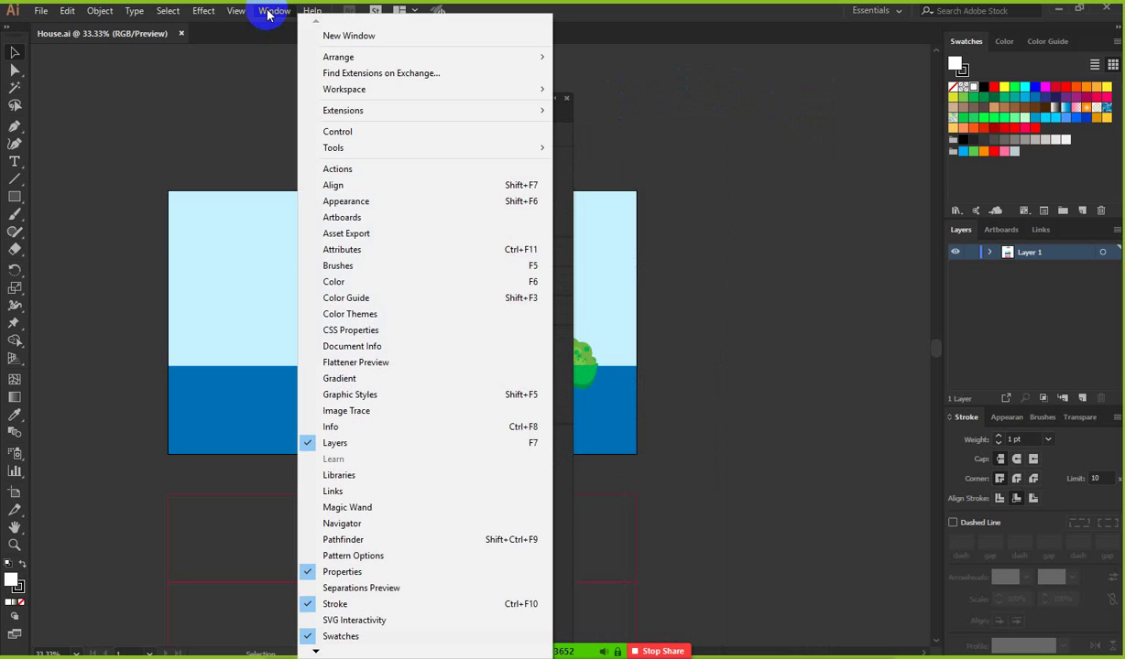
left_click(335, 187)
left_click_drag(76, 500, 766, 78)
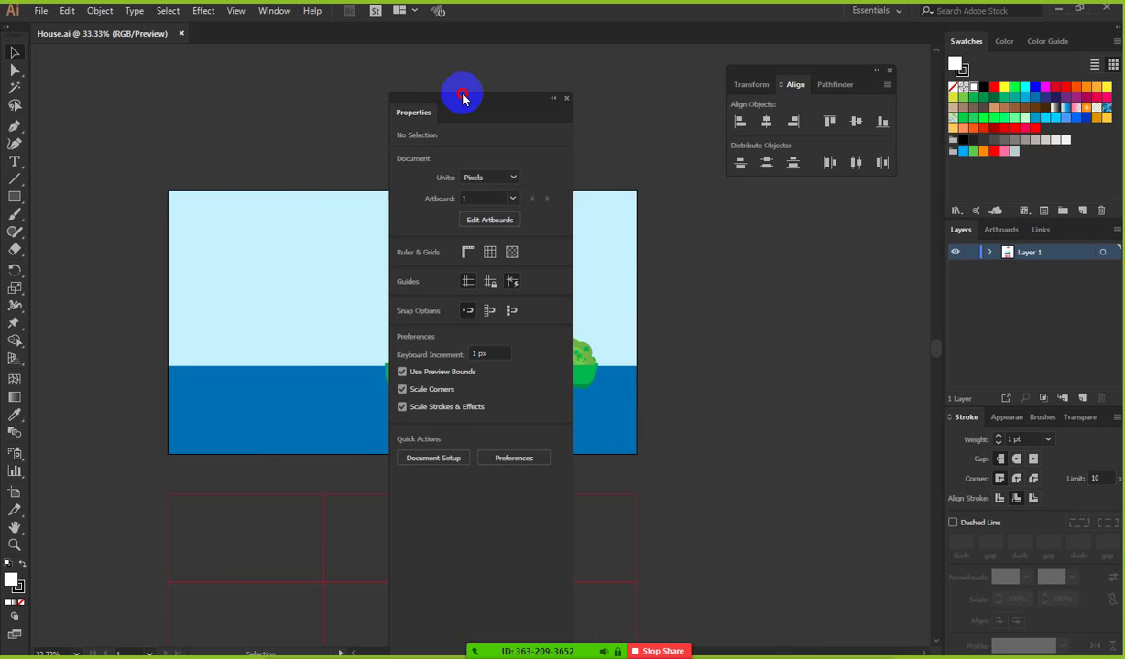
- Collapse the Properties panel to its title and attach it beneath the Align group, testing that it expands and collapses there
left_click_drag(463, 98, 554, 42)
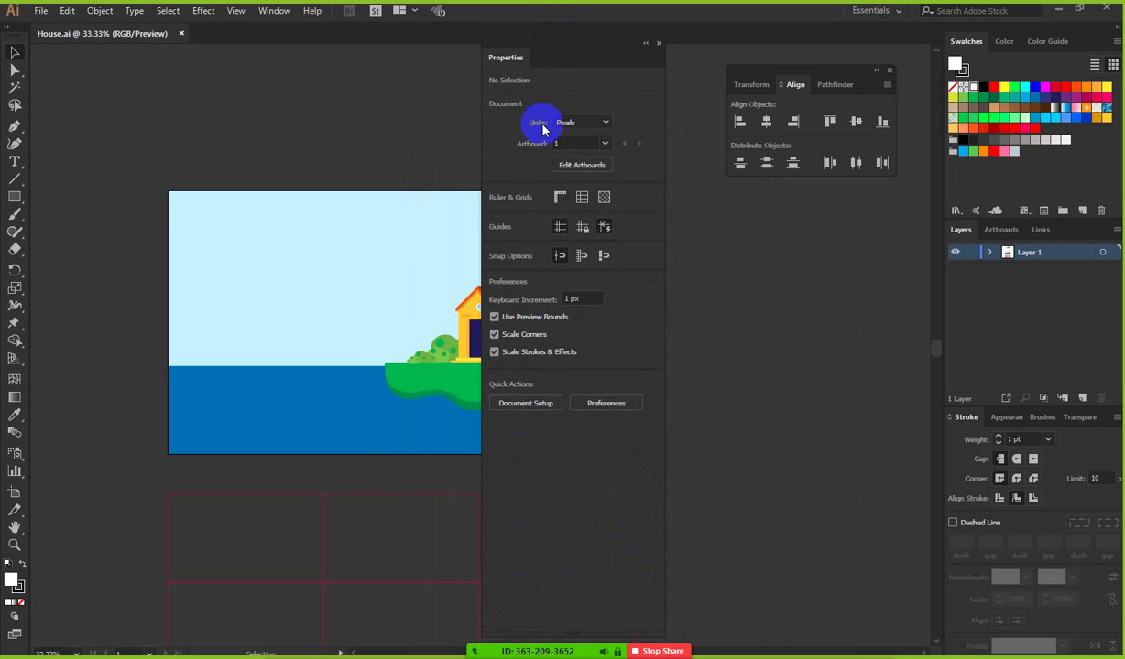
left_click_drag(553, 43, 514, 61)
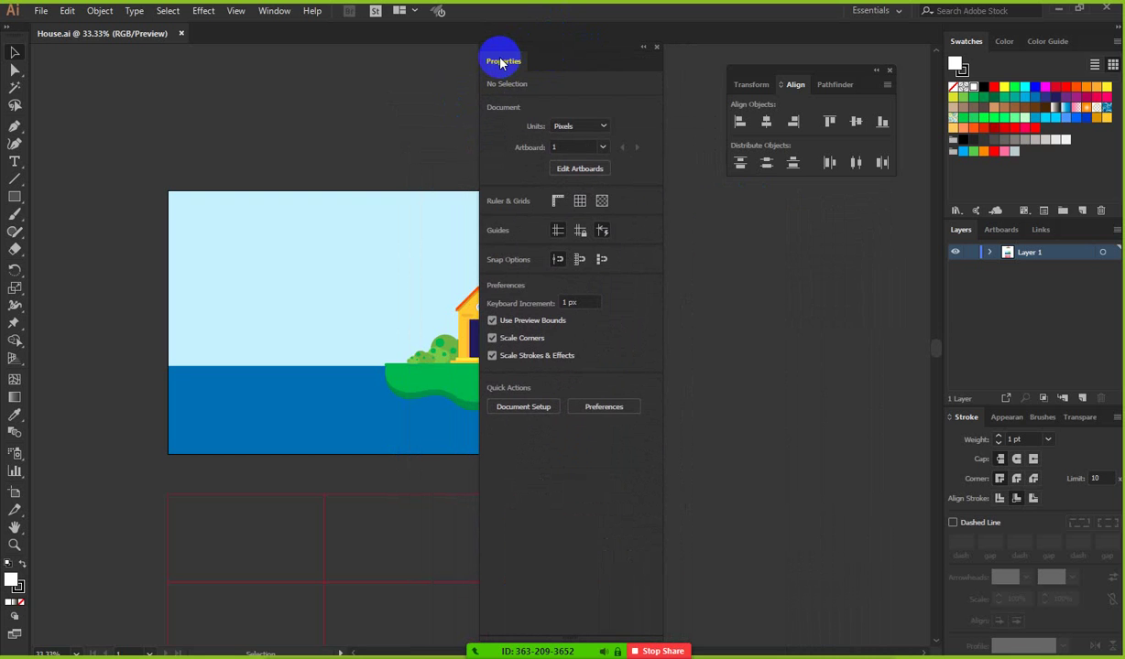
double_click(501, 62)
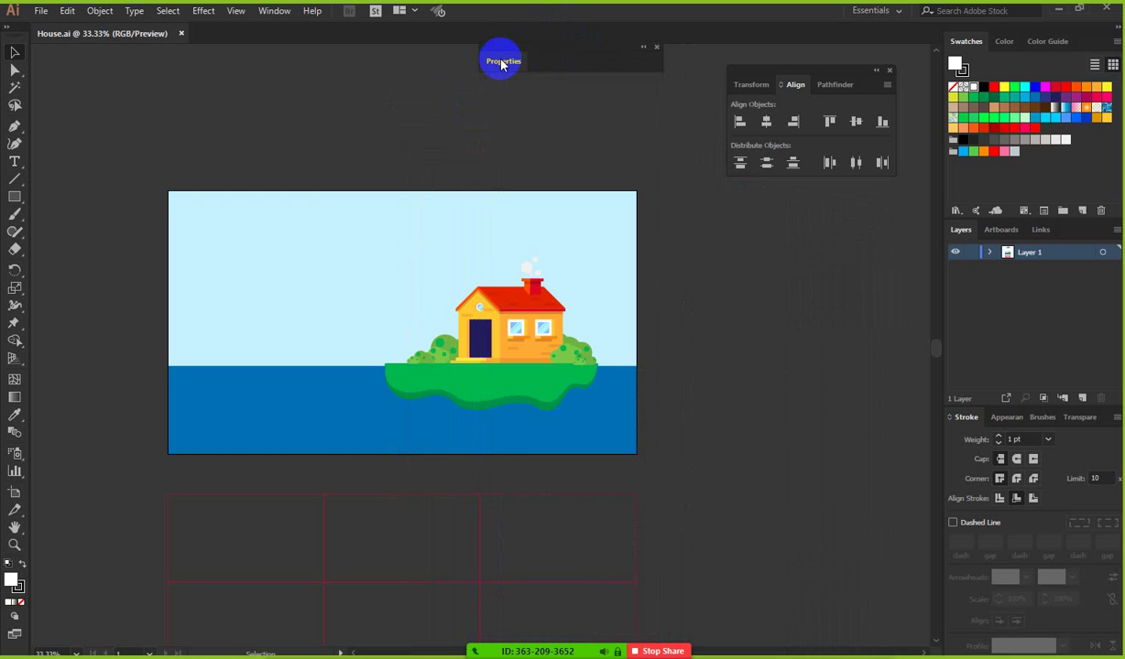
left_click_drag(501, 64, 502, 87)
double_click(502, 87)
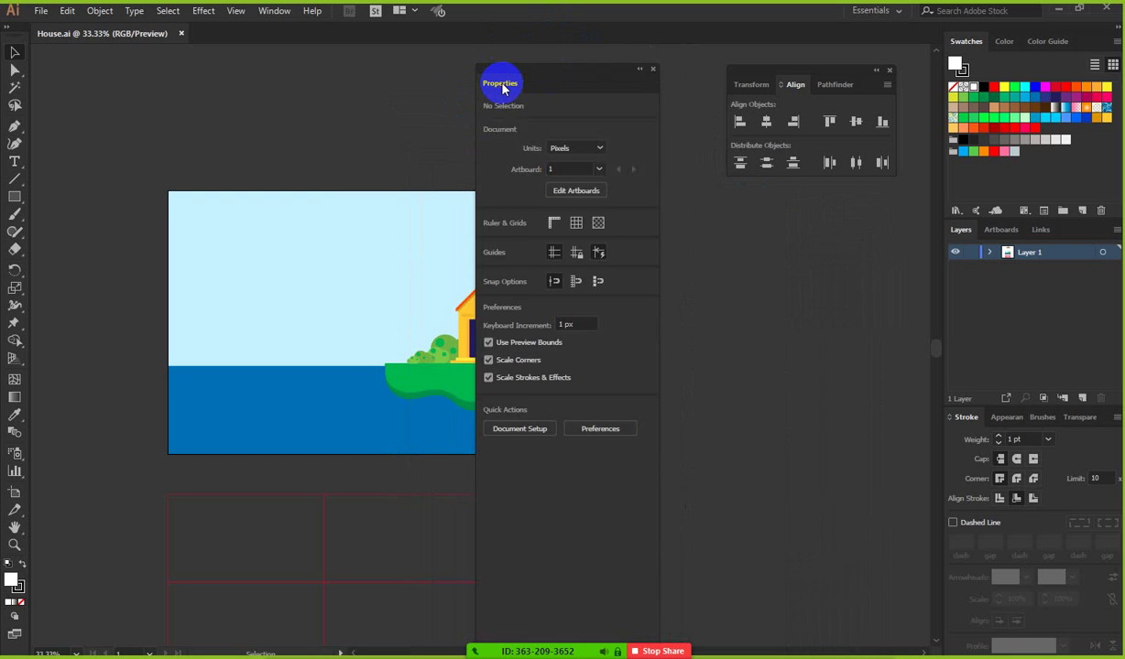
double_click(502, 87)
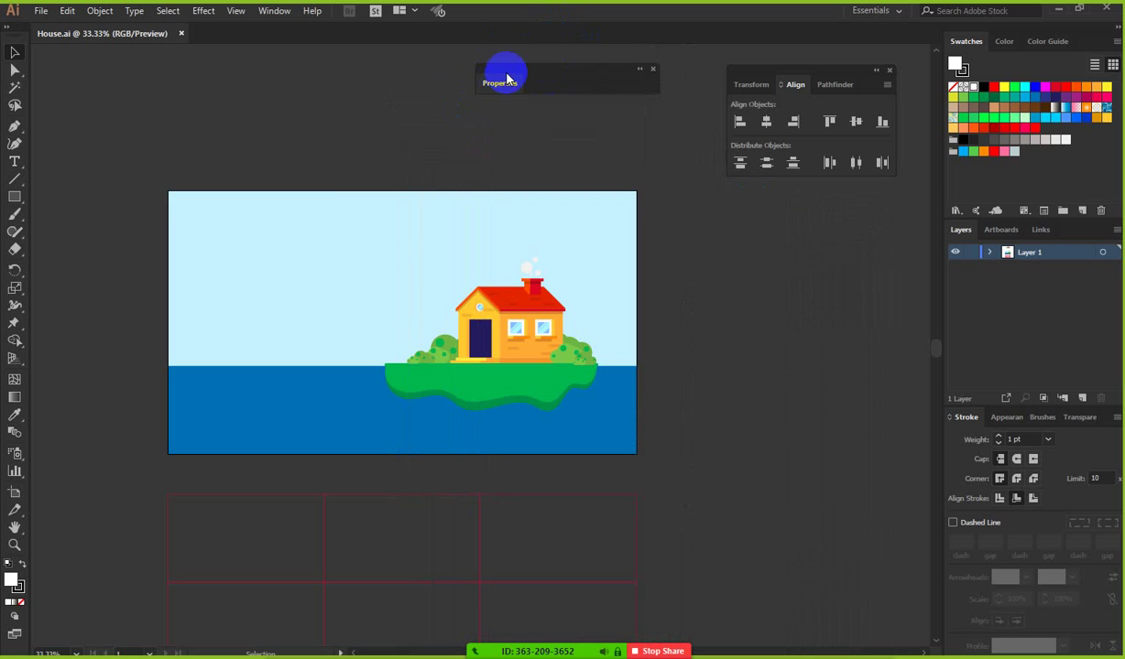
left_click_drag(499, 68, 751, 184)
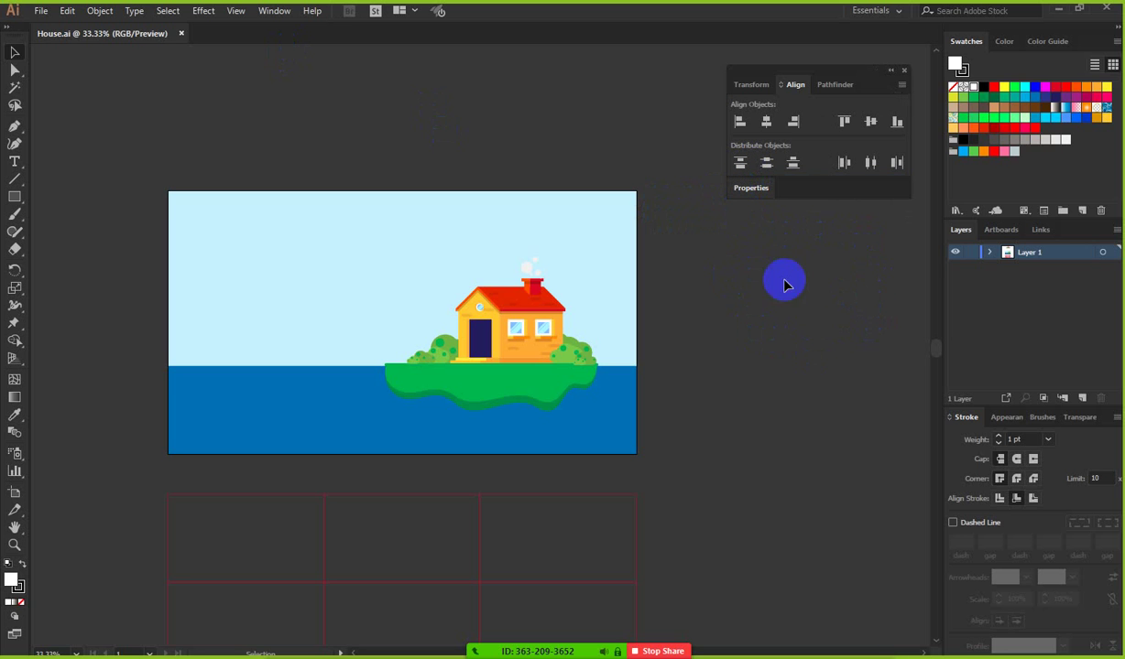
left_click(751, 190)
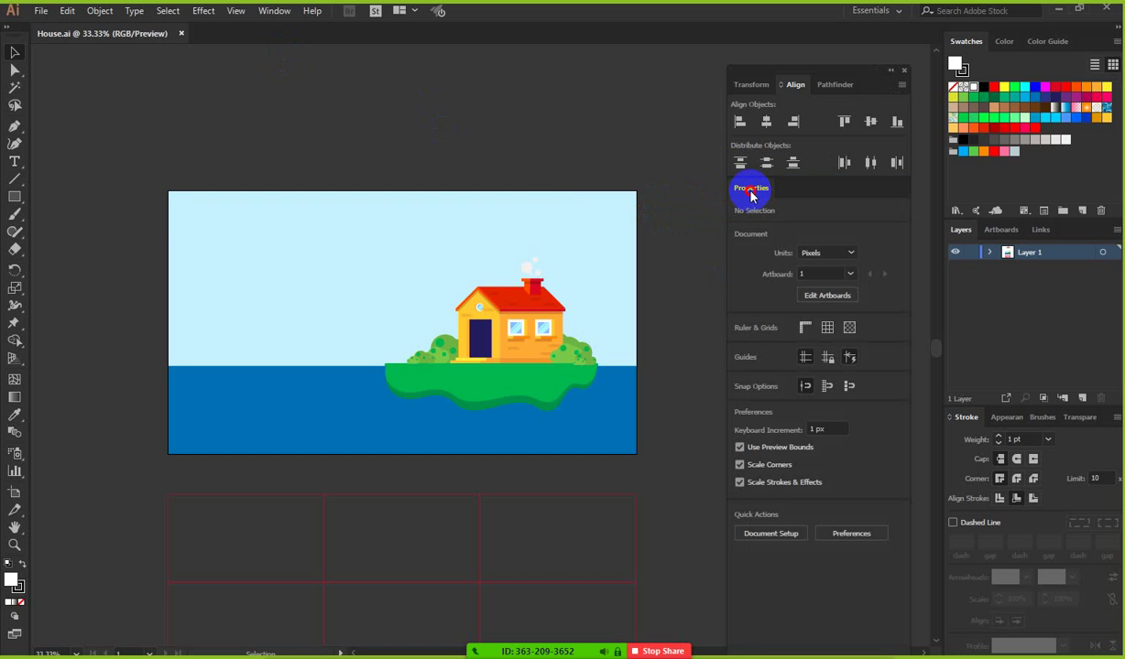
left_click(751, 190)
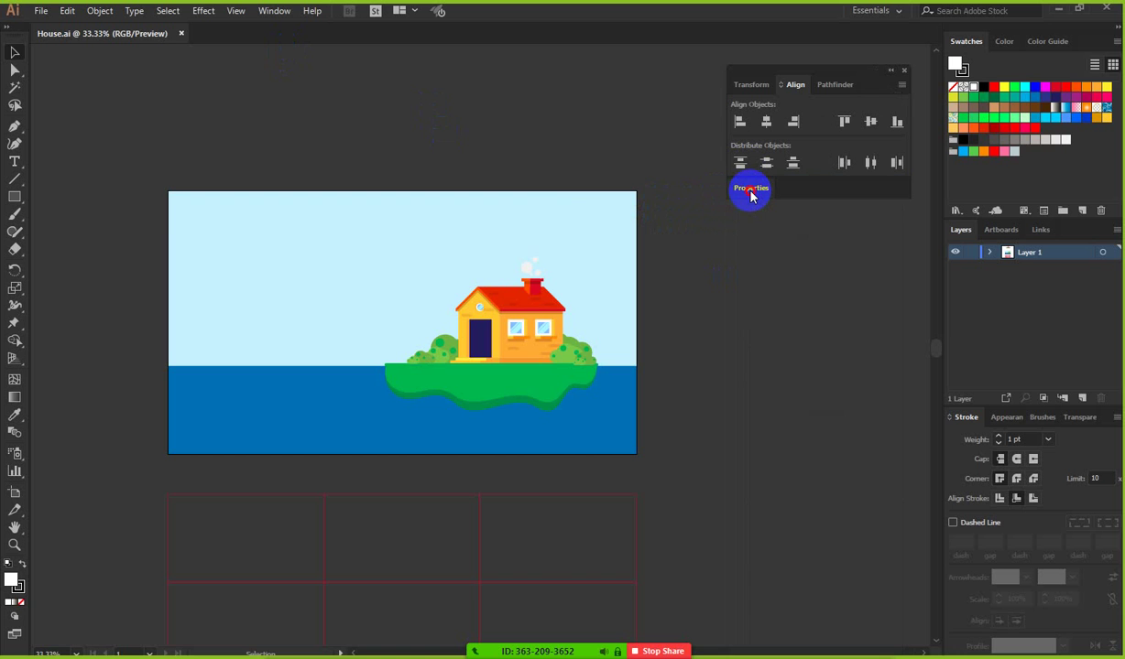
- Show the Character panel, look through its grouped Paragraph and OpenType panels, and attach the group beneath Properties with Character in front
left_click(274, 11)
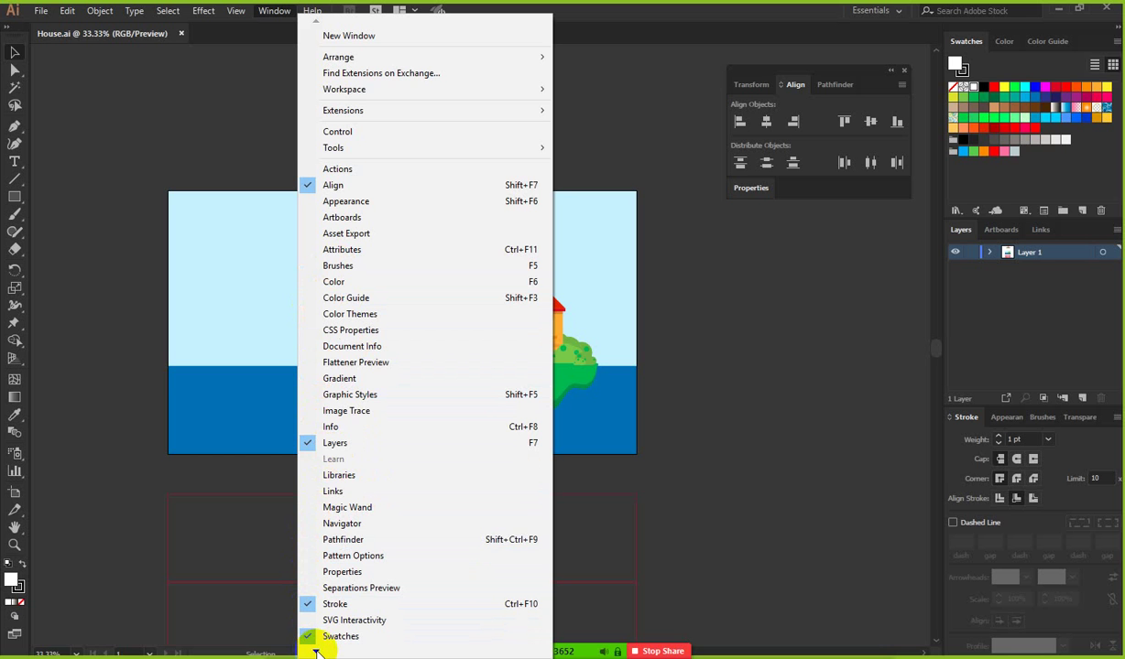
mouse_move(317, 652)
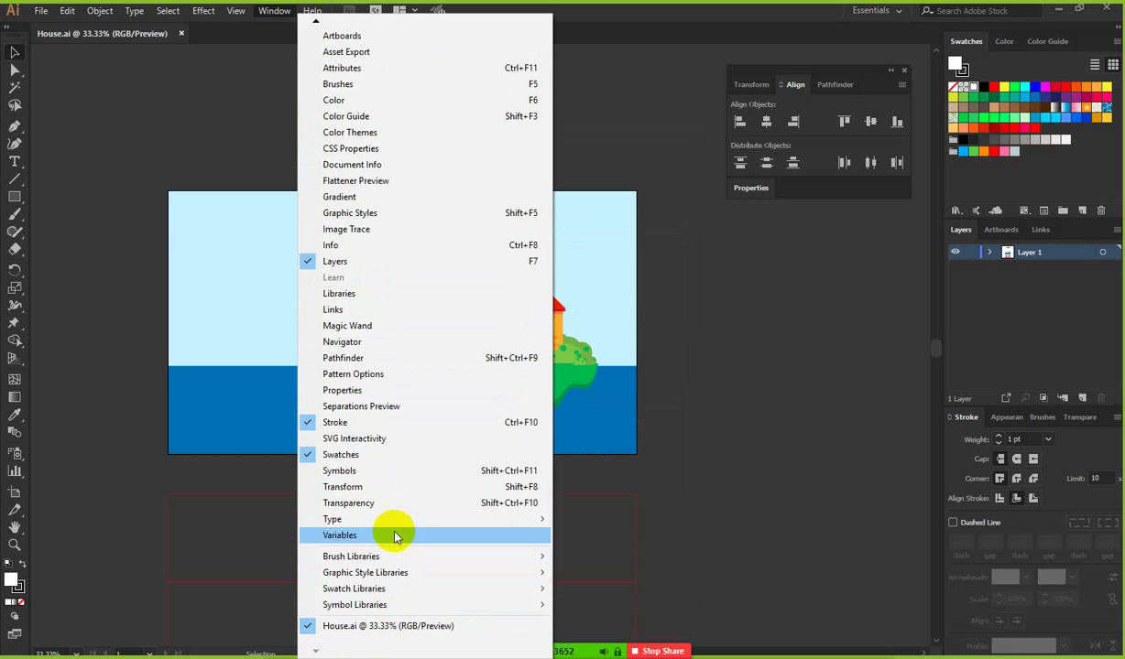
mouse_move(394, 519)
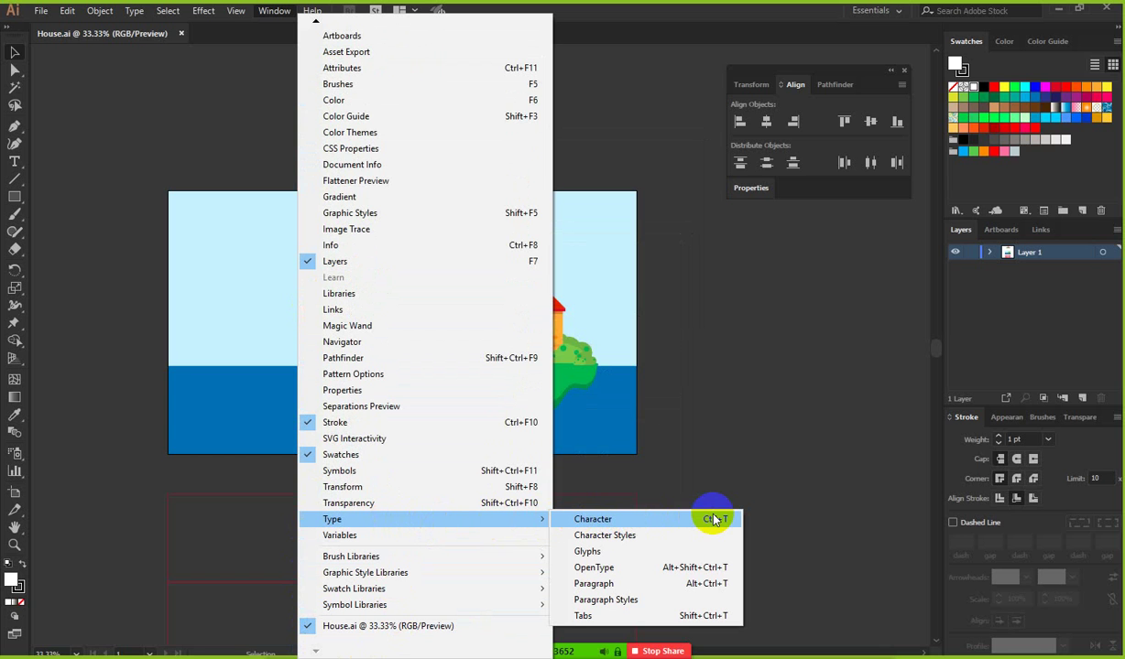
left_click(648, 519)
left_click_drag(496, 108, 496, 108)
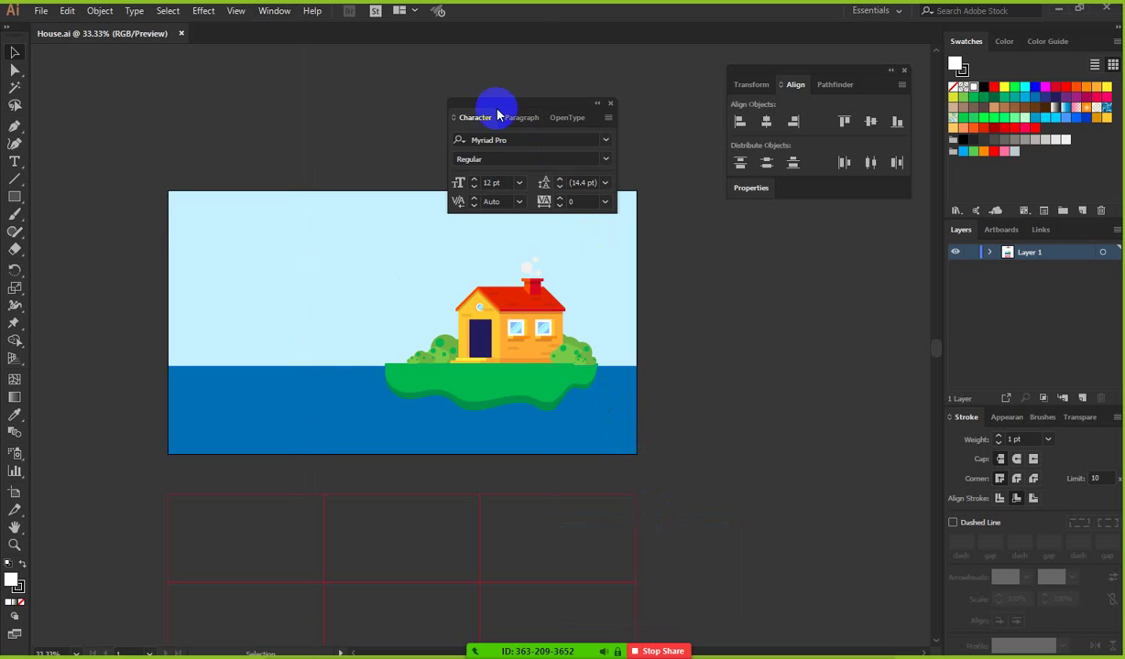
left_click(520, 120)
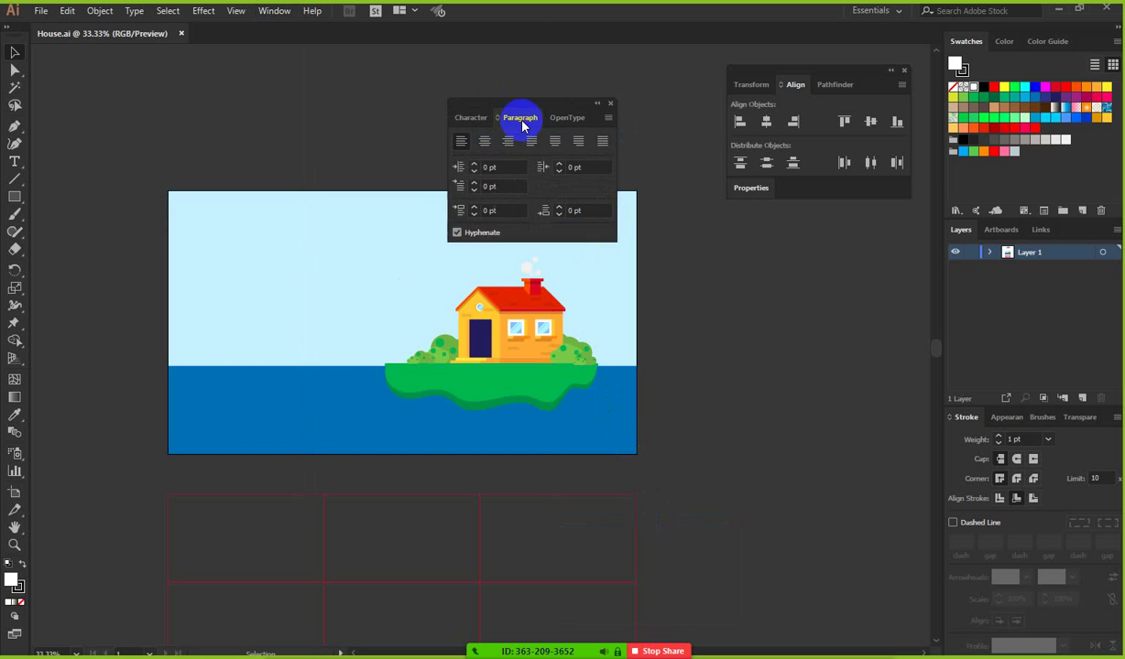
left_click(561, 120)
left_click(478, 118)
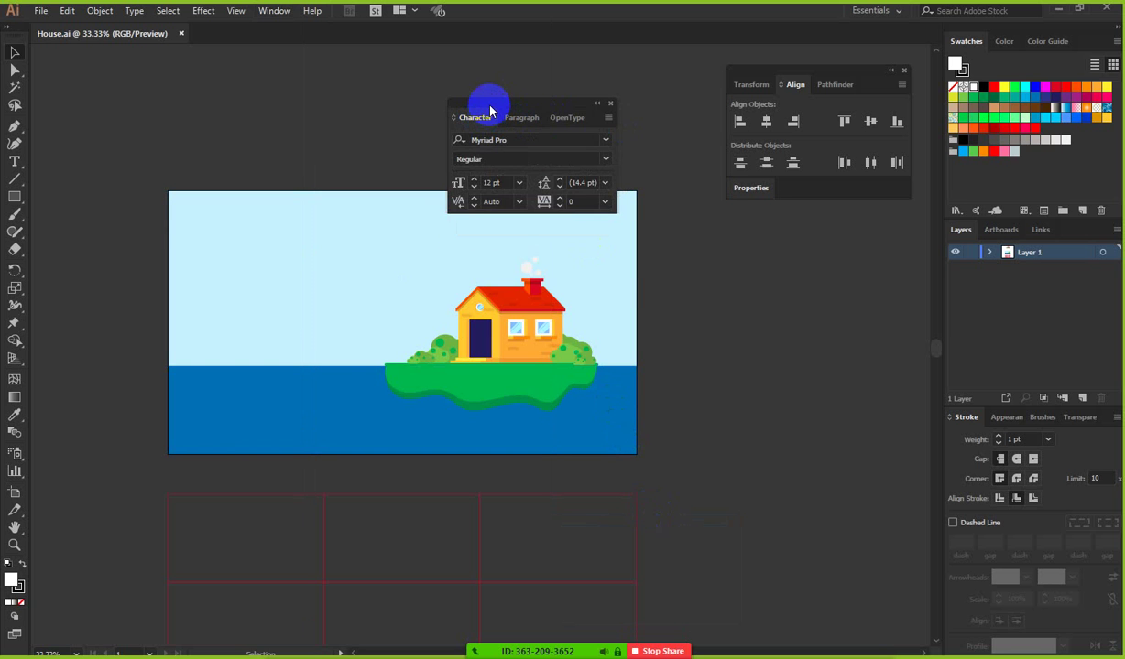
left_click_drag(491, 110, 770, 212)
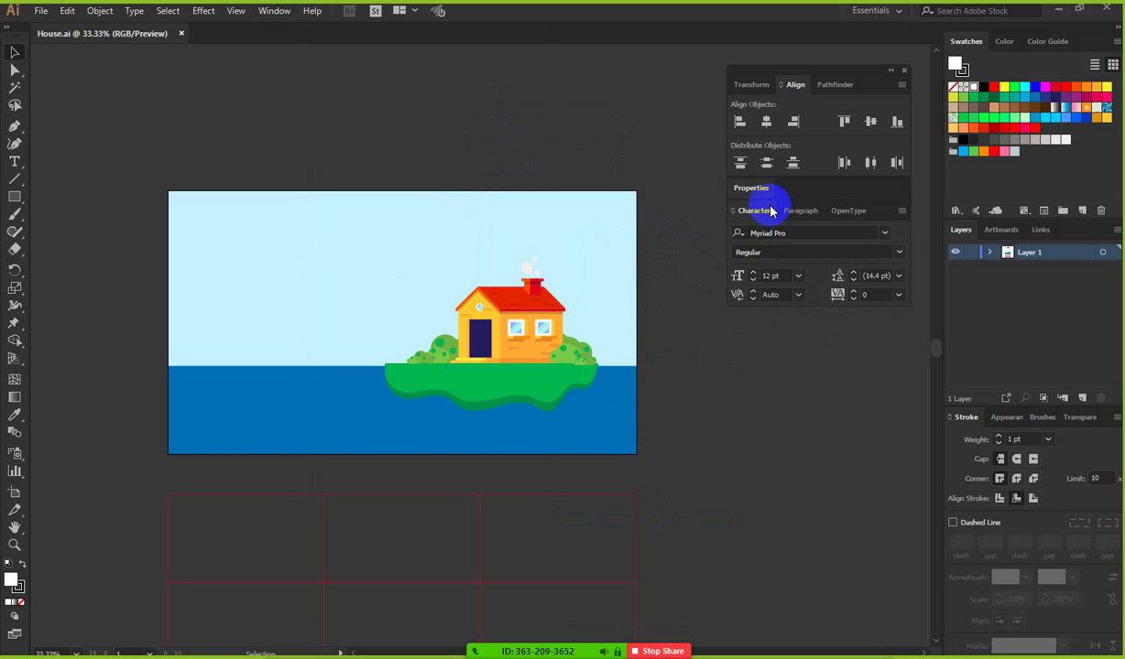
- Dock the Align, Properties and Character stack as a second column next to the Swatches column
left_click_drag(803, 76, 934, 131)
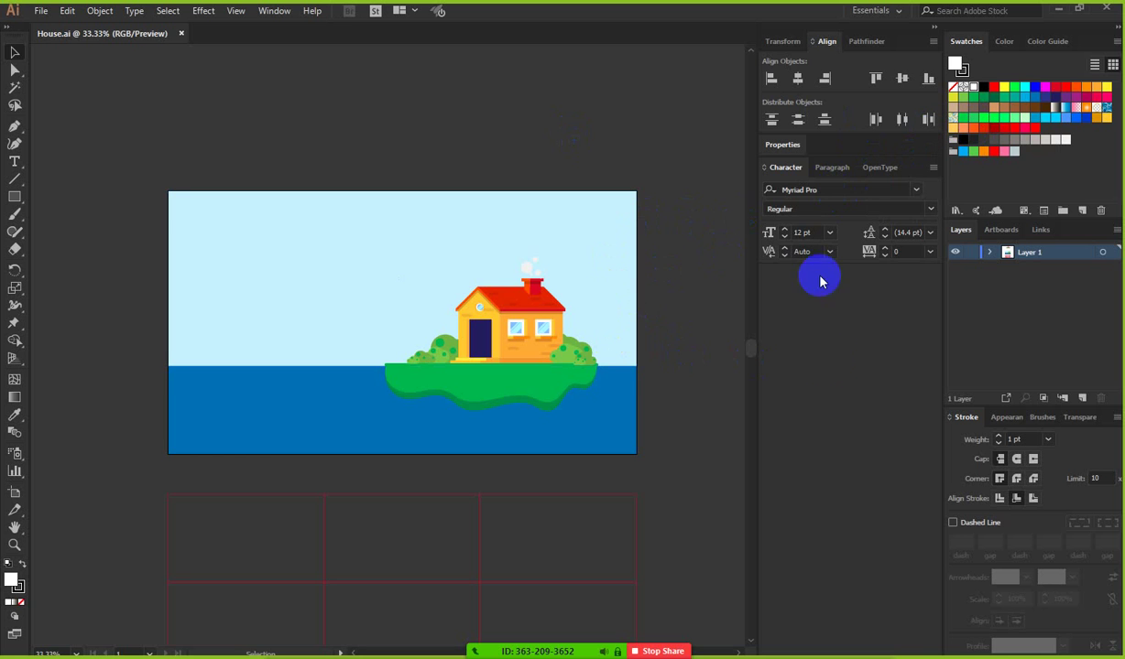
left_click(640, 346)
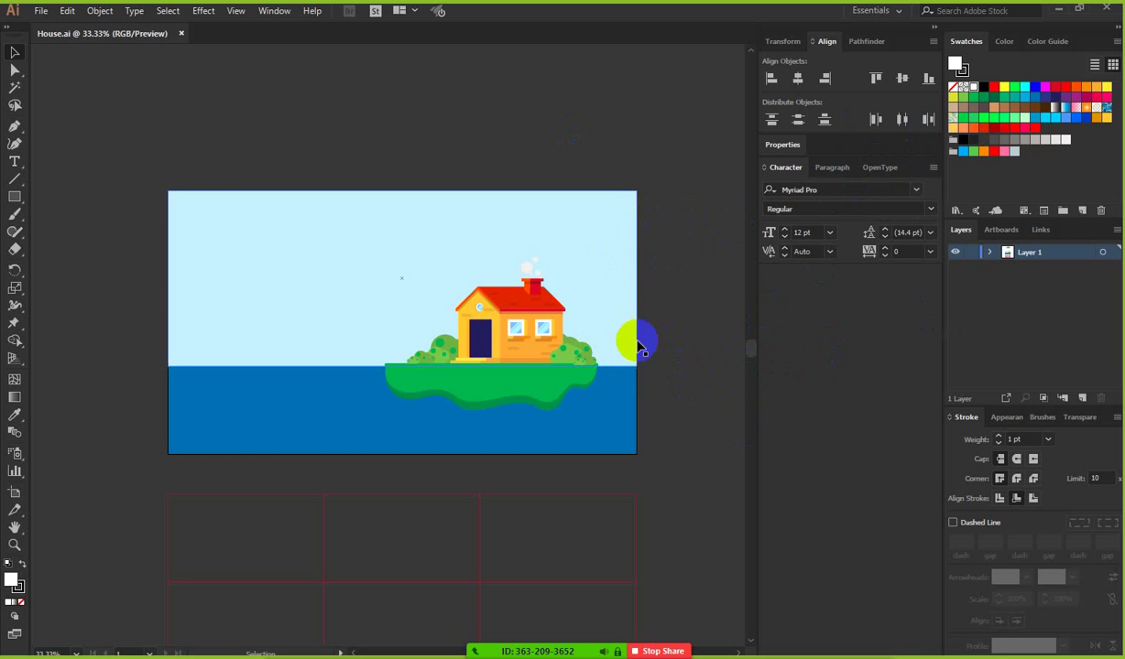
left_click(479, 452)
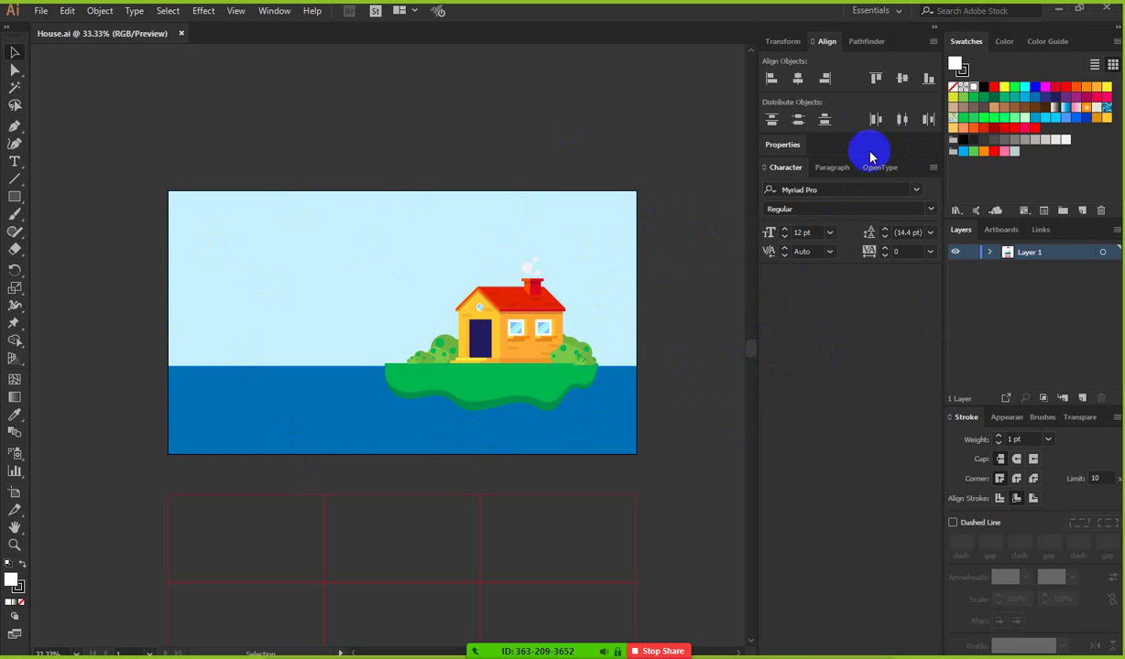
- Collapse the Align, Properties and Character column to labelled icons, and try collapsing and re-expanding the Swatches column
left_click(933, 37)
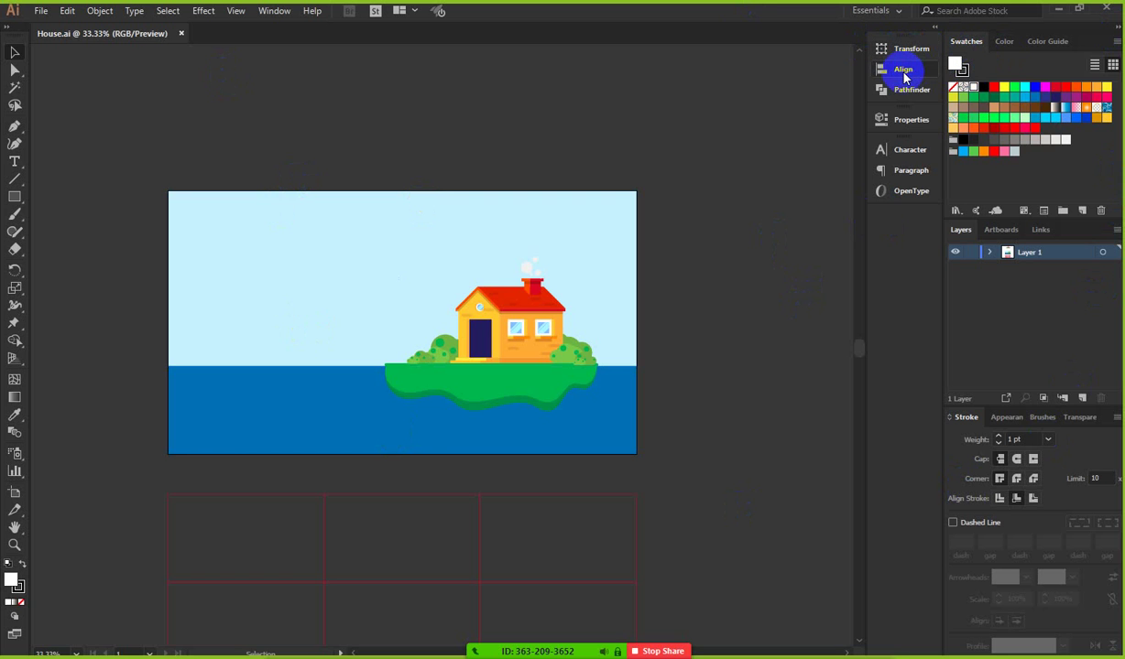
left_click_drag(867, 89, 923, 91)
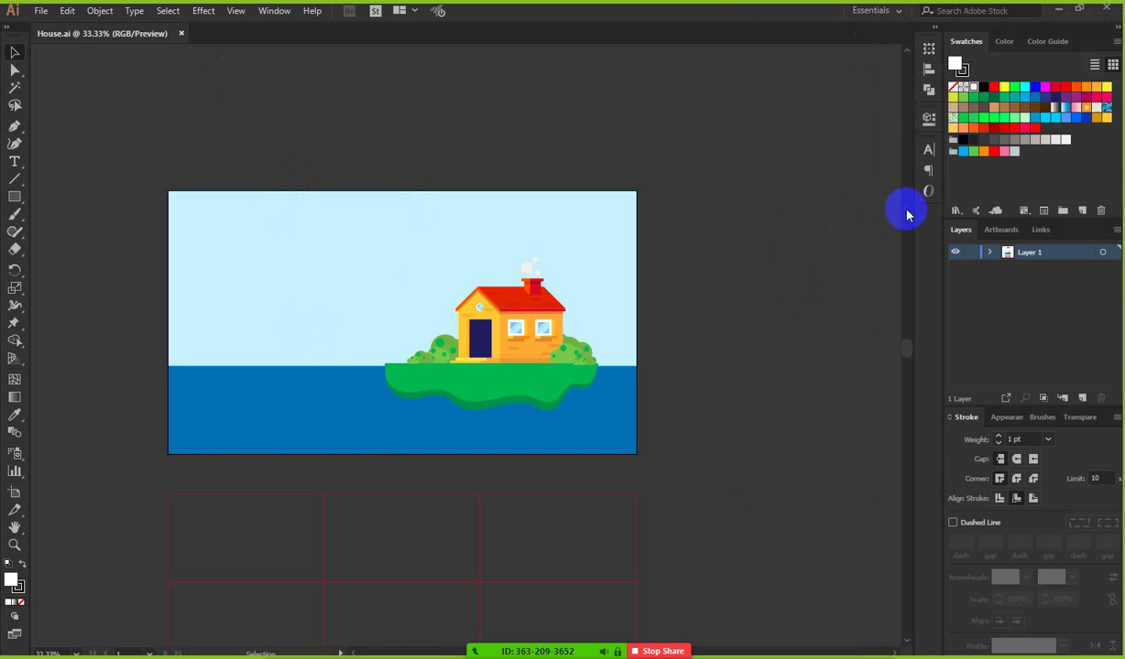
left_click_drag(916, 210, 866, 213)
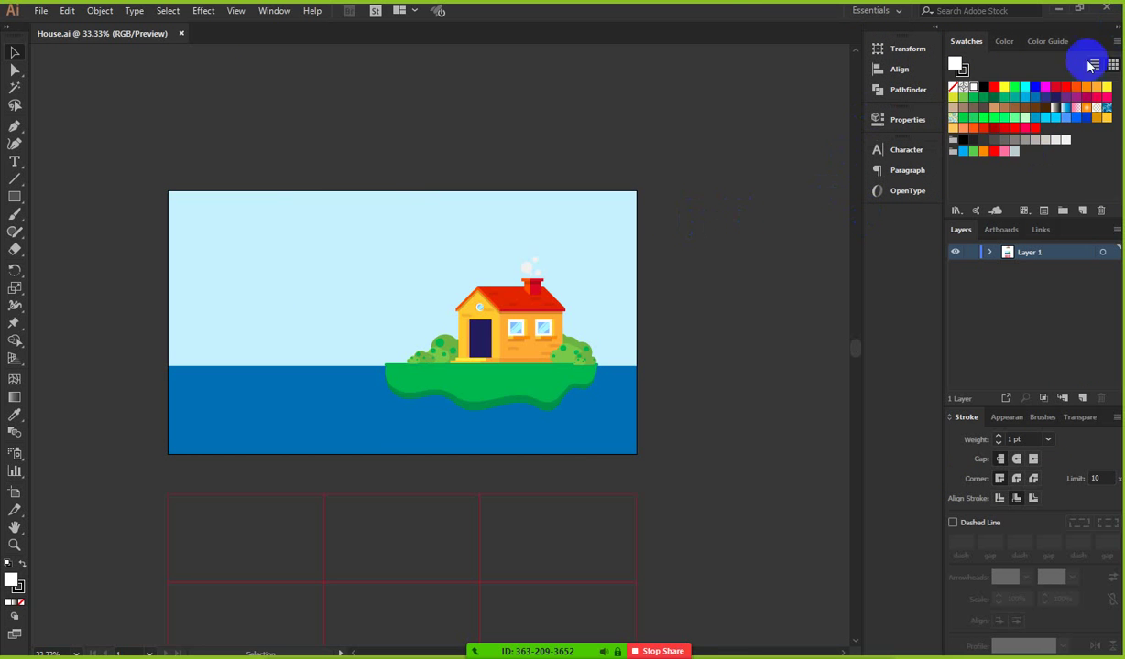
left_click(1118, 31)
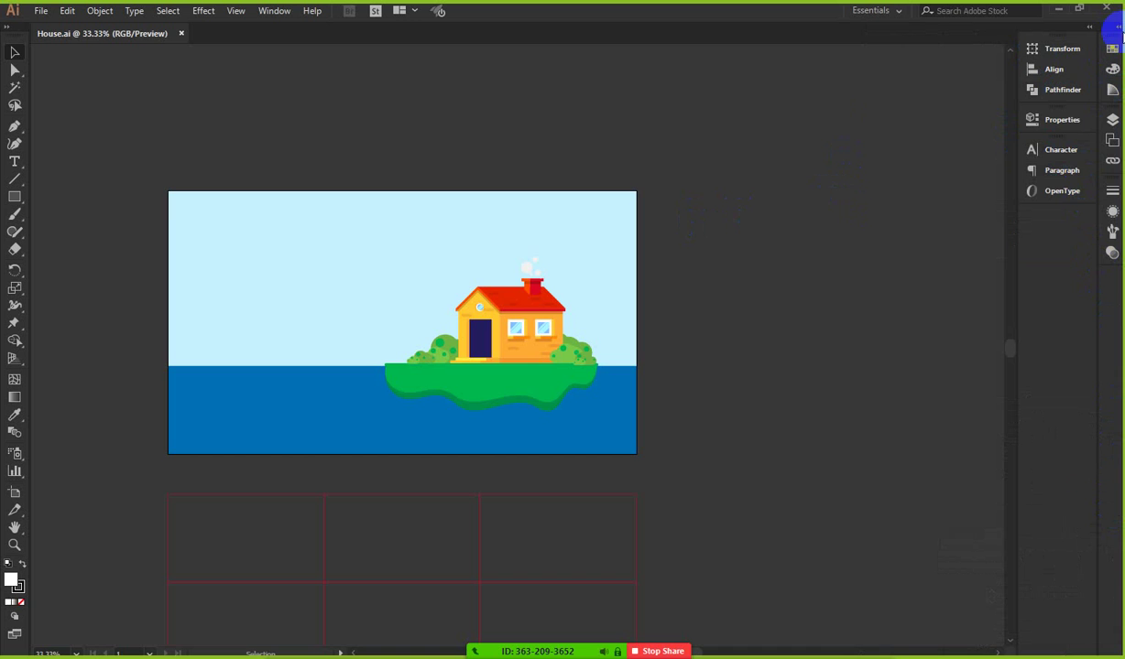
left_click(1117, 29)
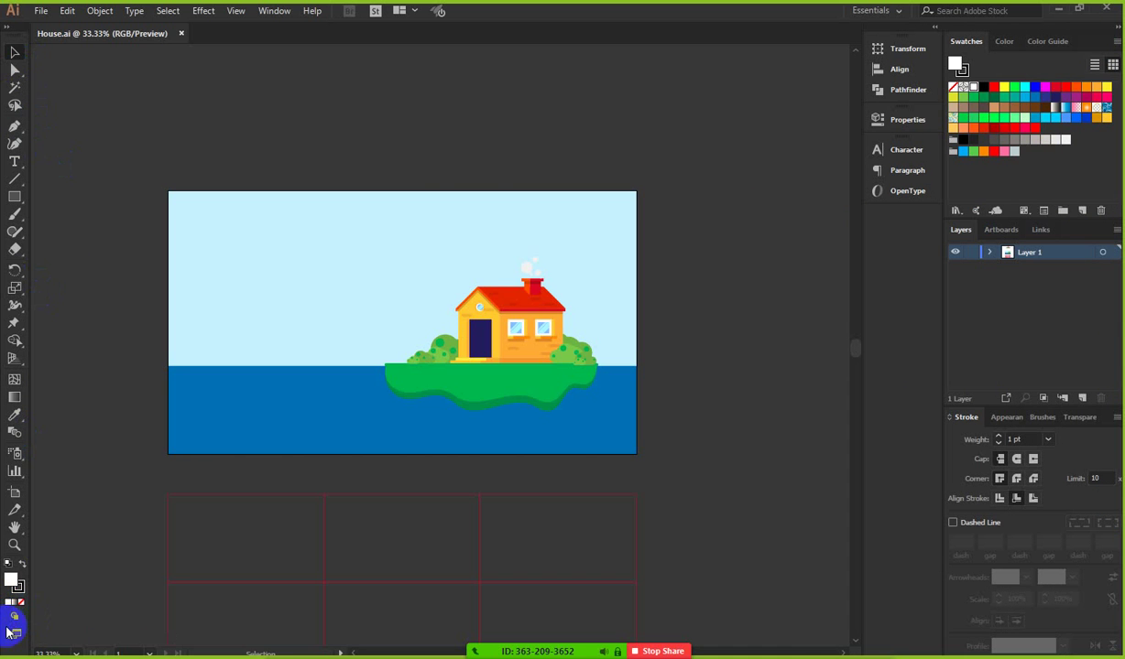
- Switch the tools between single-column and double-column layouts, leaving them in two columns
left_click(9, 602)
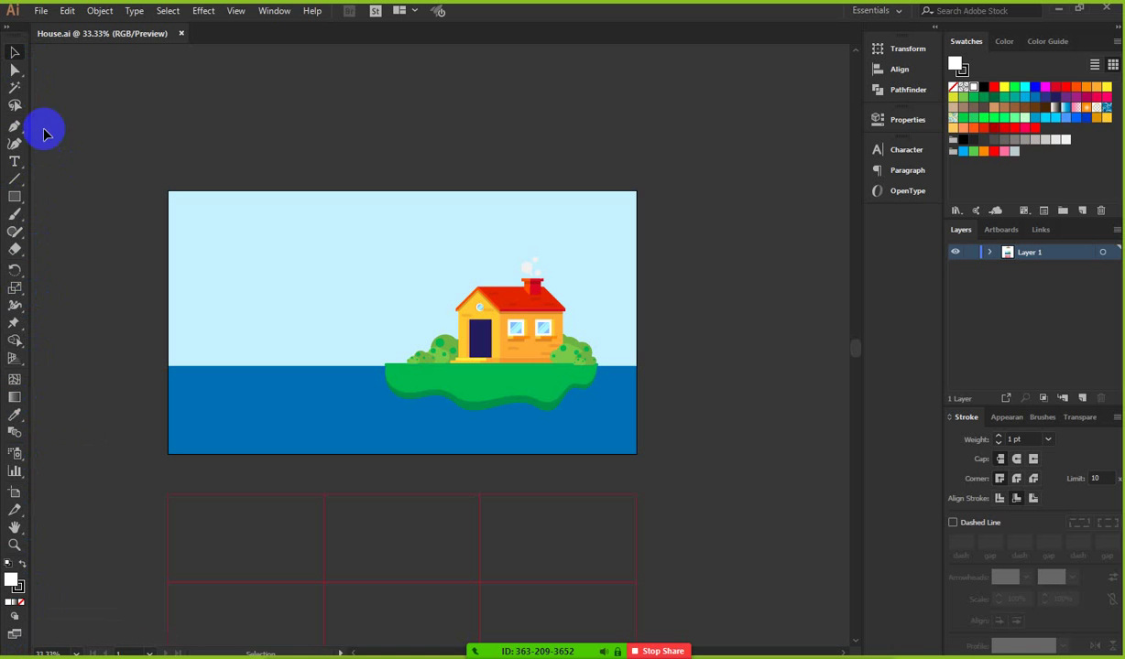
left_click(9, 33)
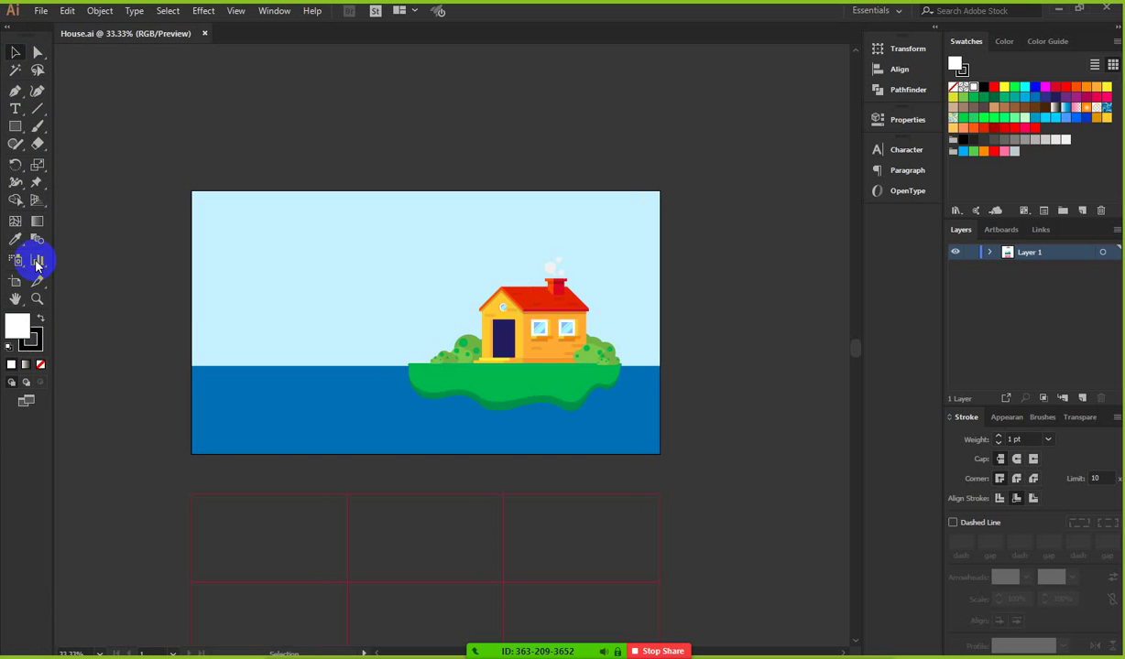
left_click(8, 34)
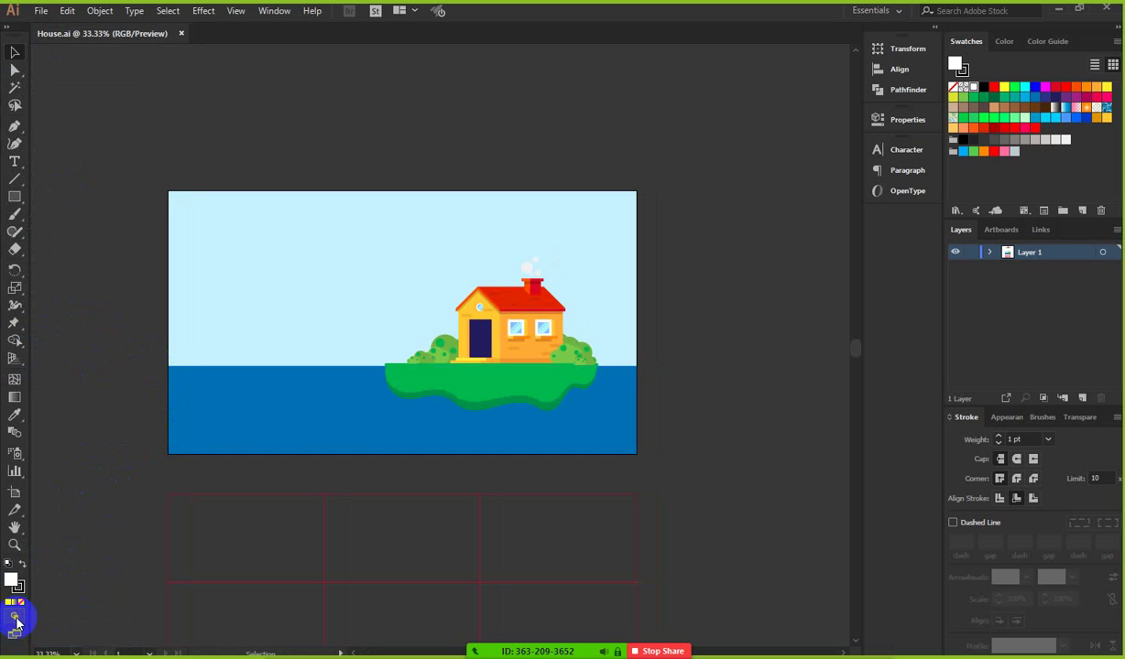
left_click(10, 40)
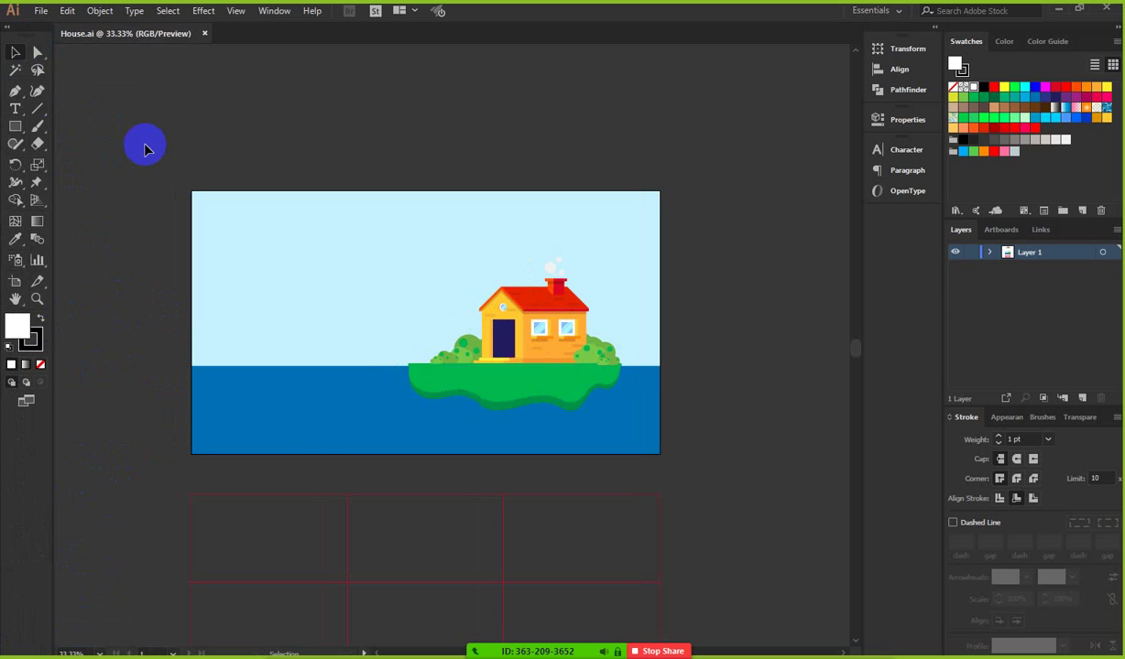
- Show the Gradient panel, float it just beside the tools and collapse it to an icon
left_click(271, 11)
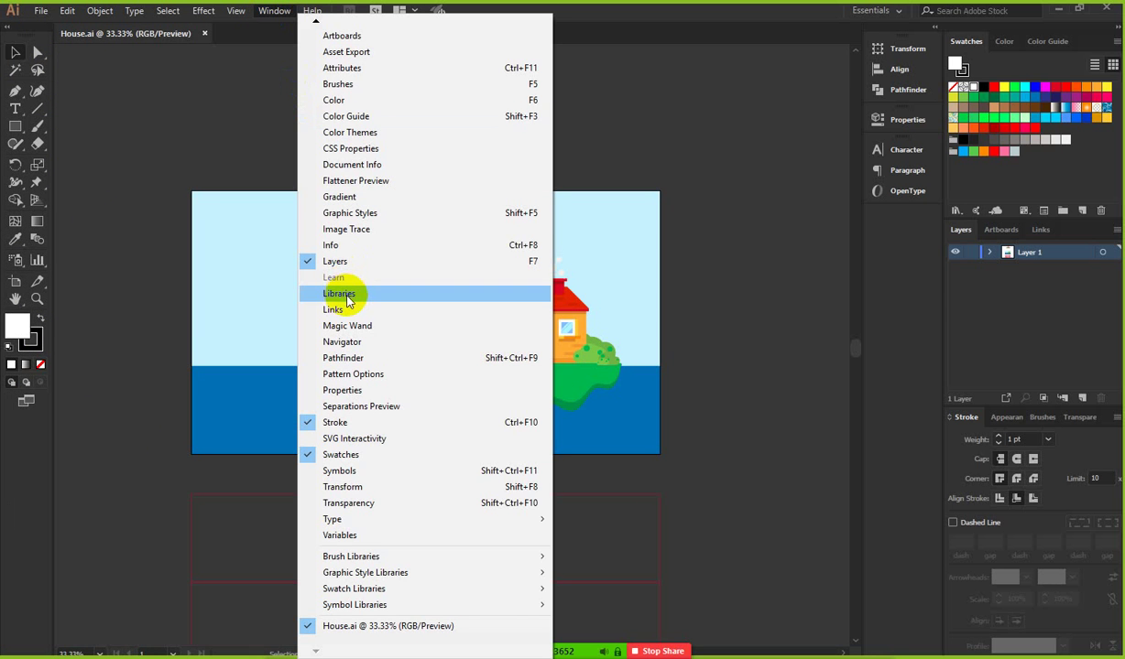
left_click(361, 196)
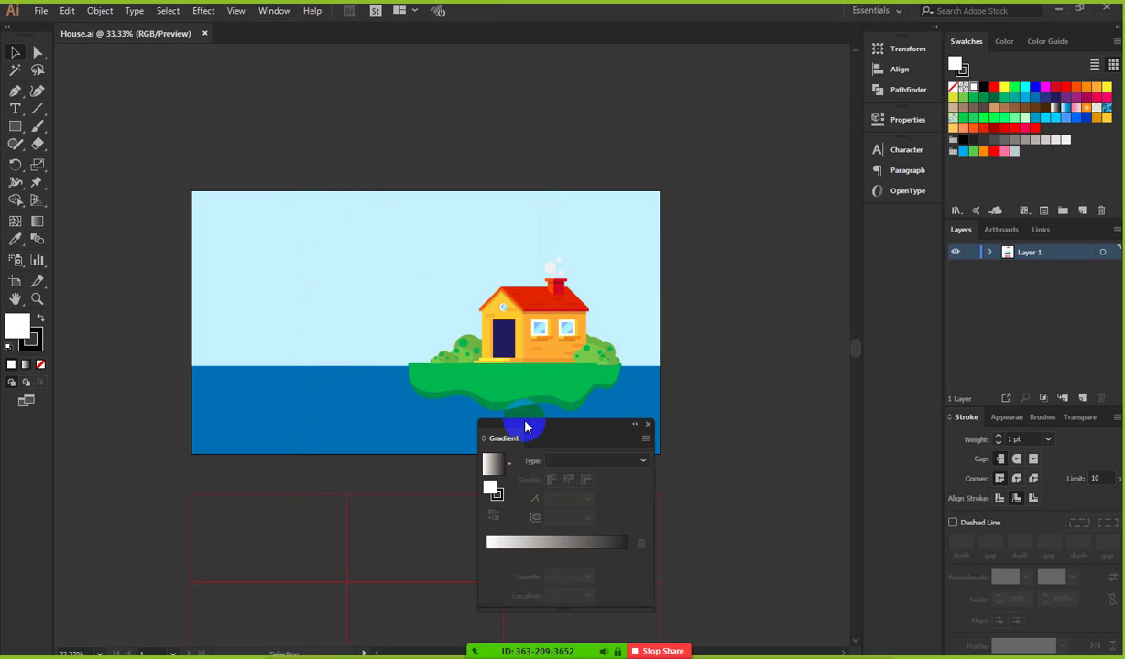
left_click_drag(524, 426, 106, 86)
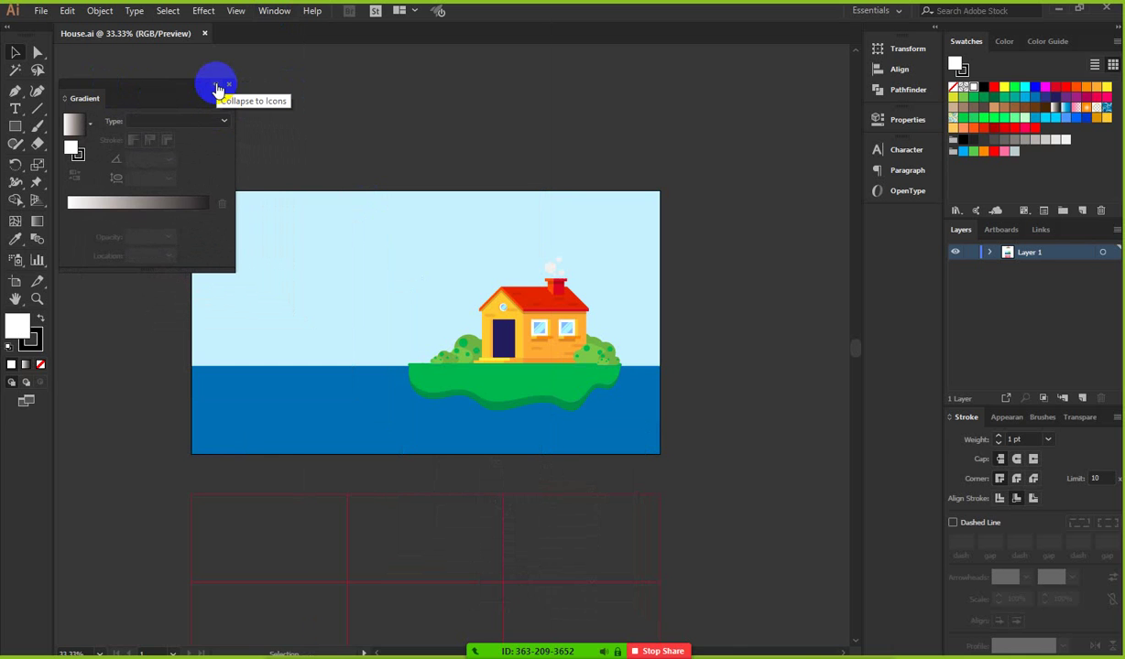
left_click(217, 89)
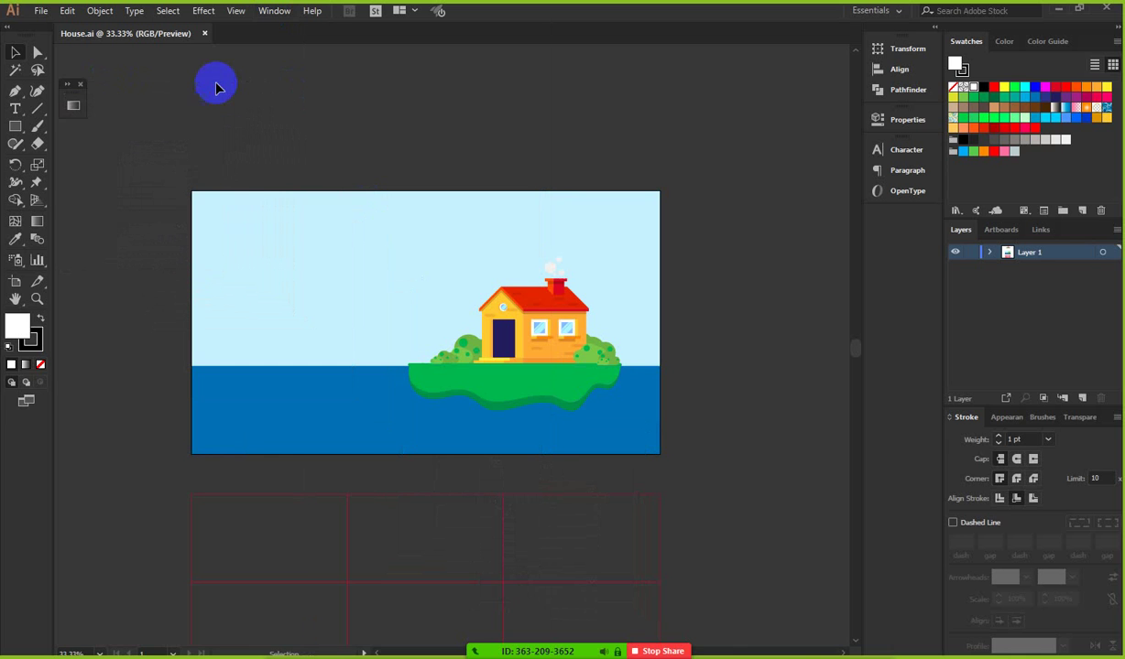
- Open the Gradient panel from its floating icon to view its options, and close it again
left_click(74, 107)
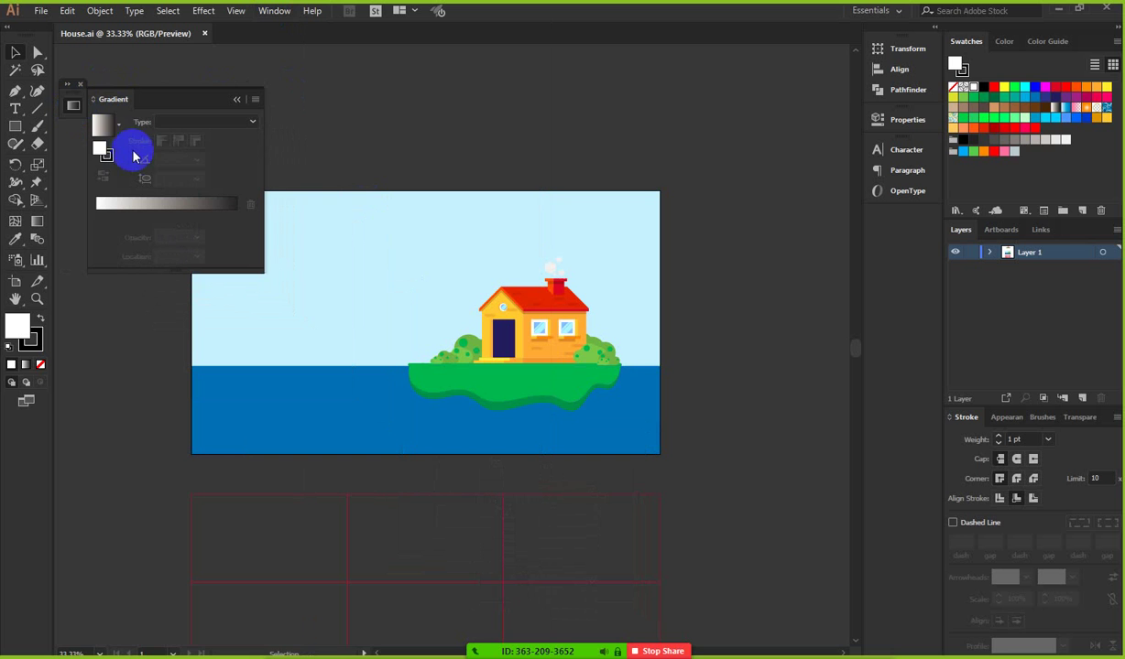
left_click(73, 106)
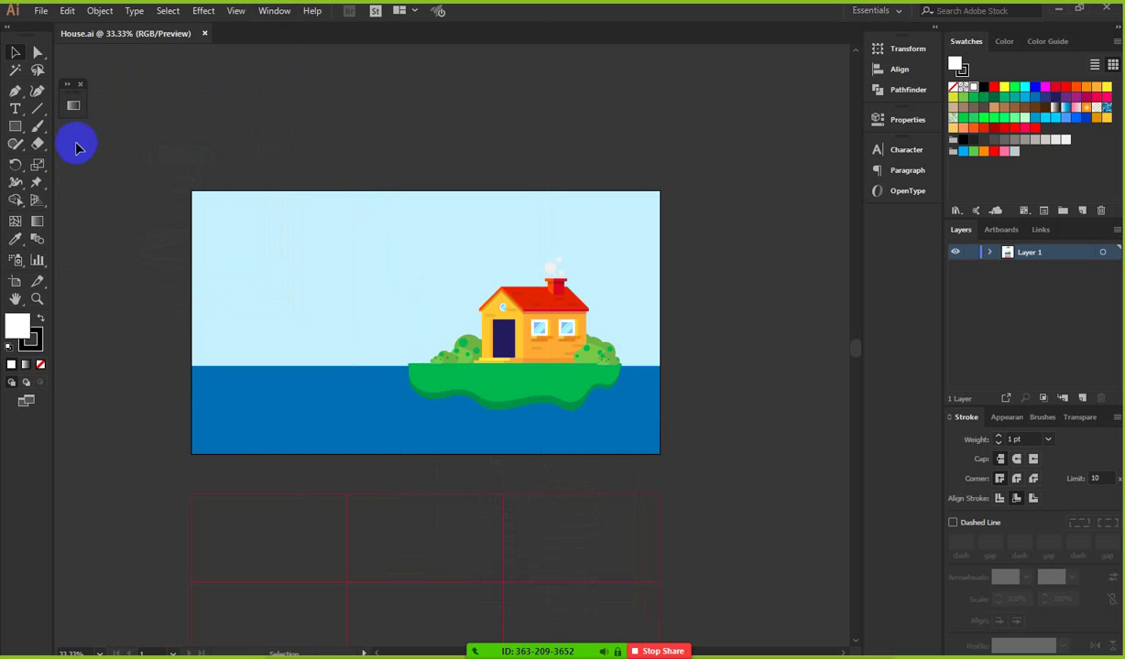
left_click(75, 109)
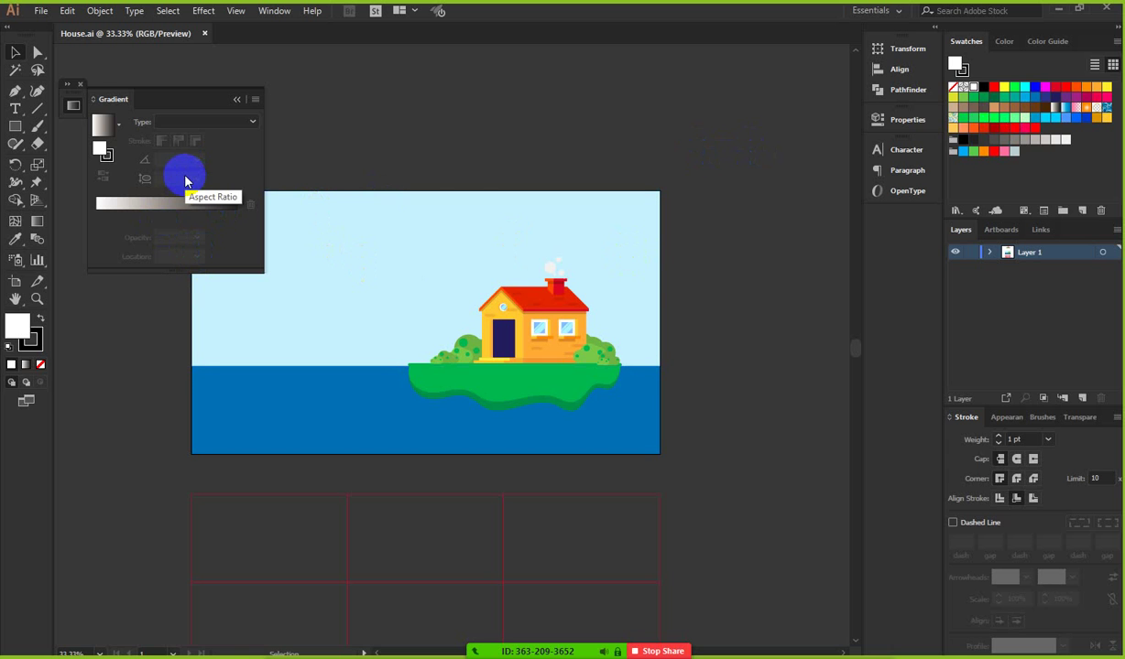
left_click(73, 108)
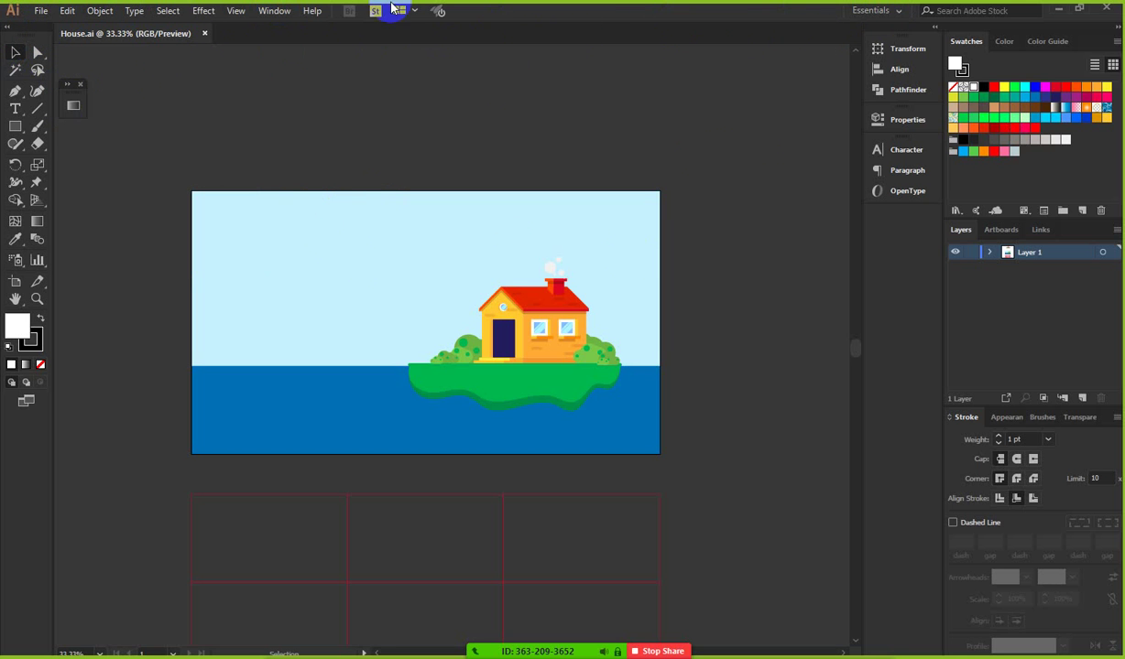
- Show the Control bar above the document and slightly adjust the width of the labelled icon column
left_click(273, 11)
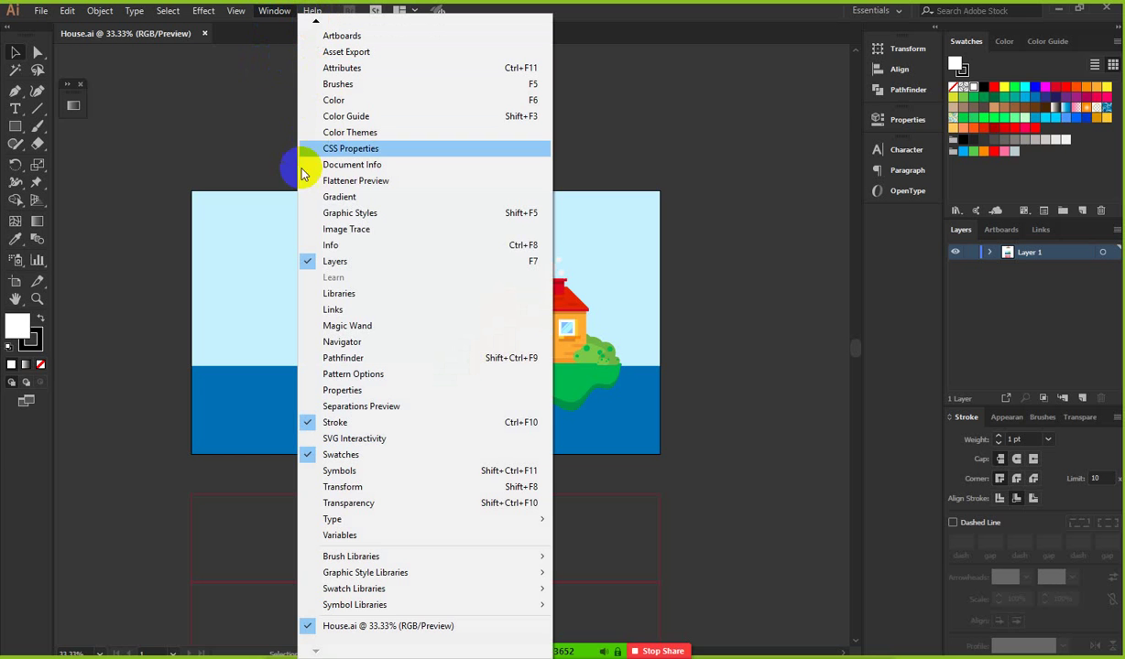
left_click(314, 23)
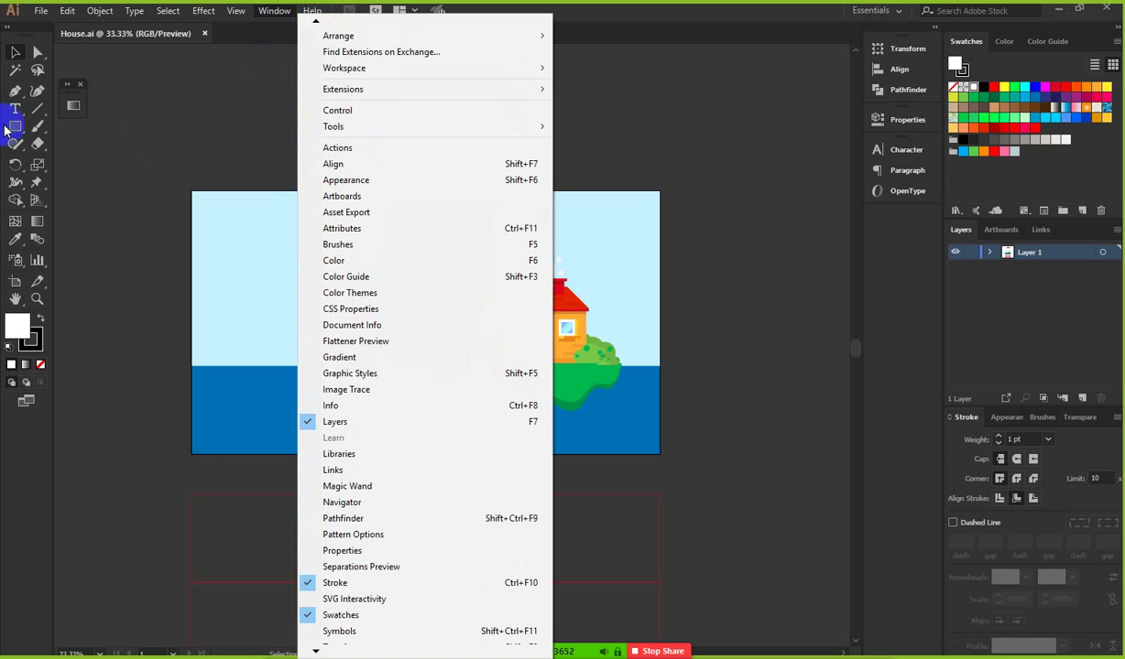
mouse_move(320, 133)
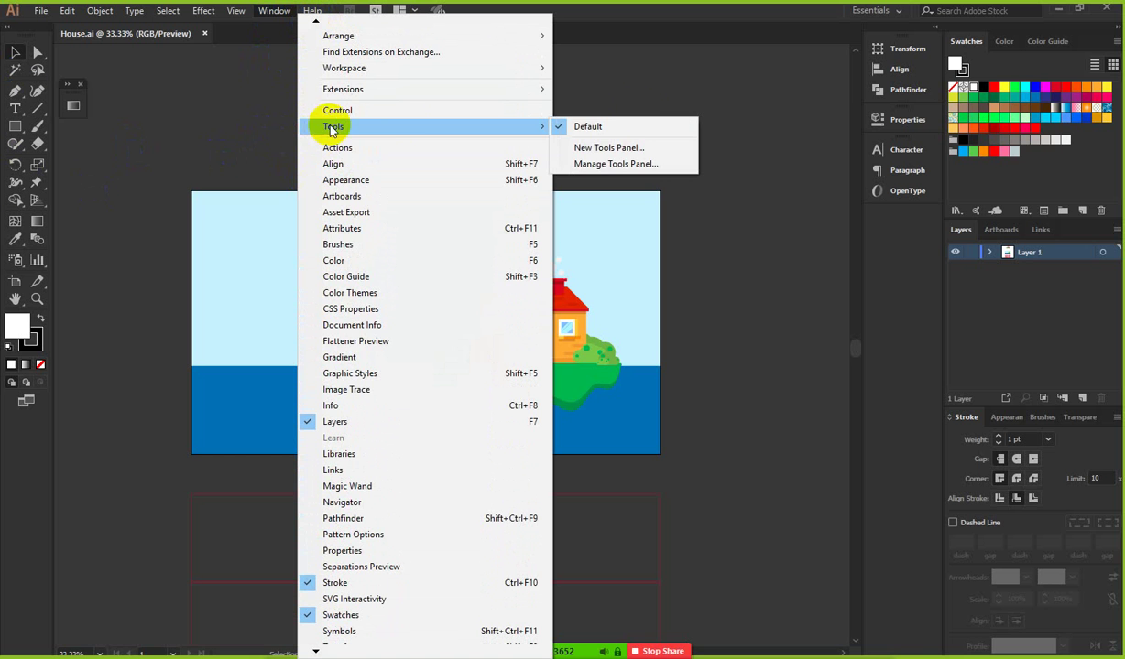
left_click(615, 125)
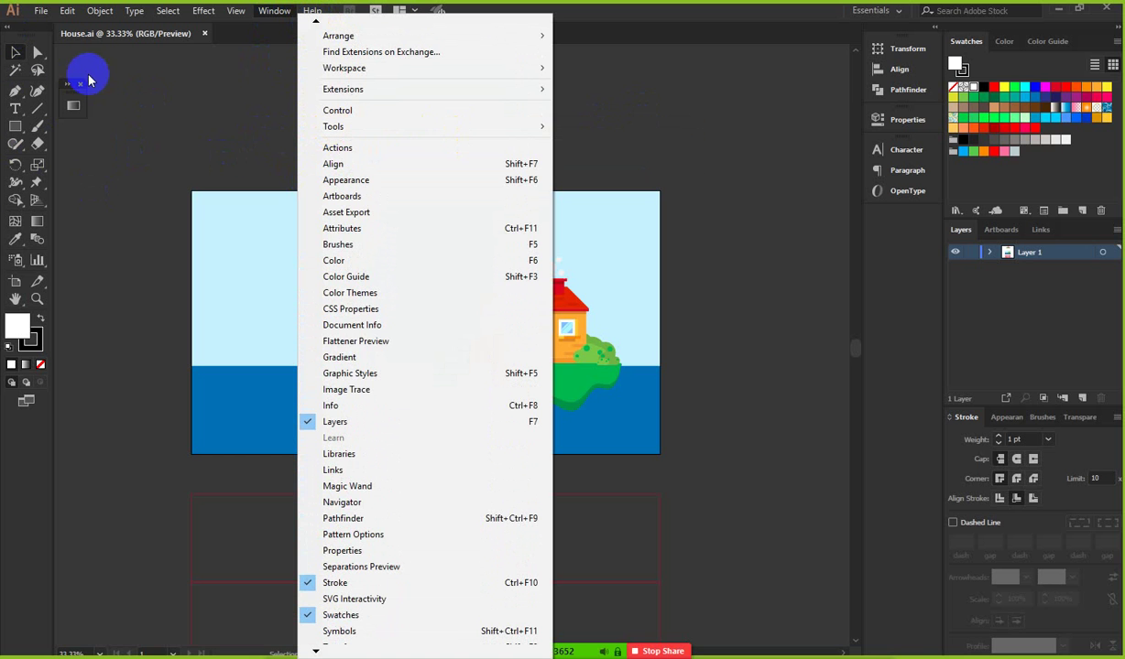
left_click(338, 111)
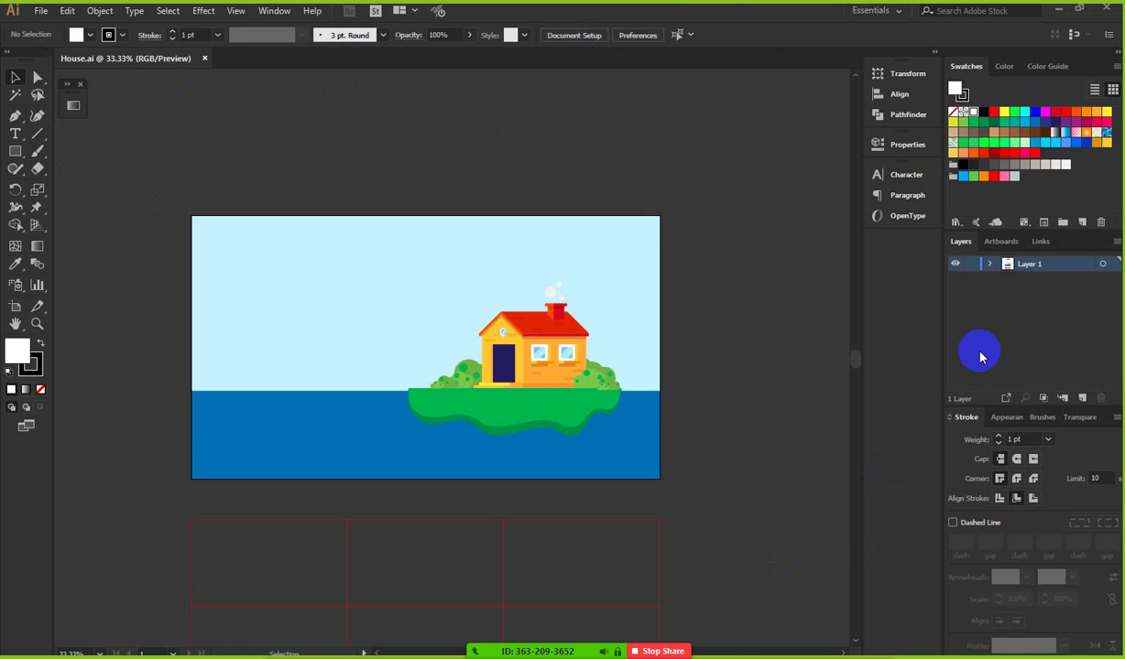
left_click_drag(863, 319, 864, 295)
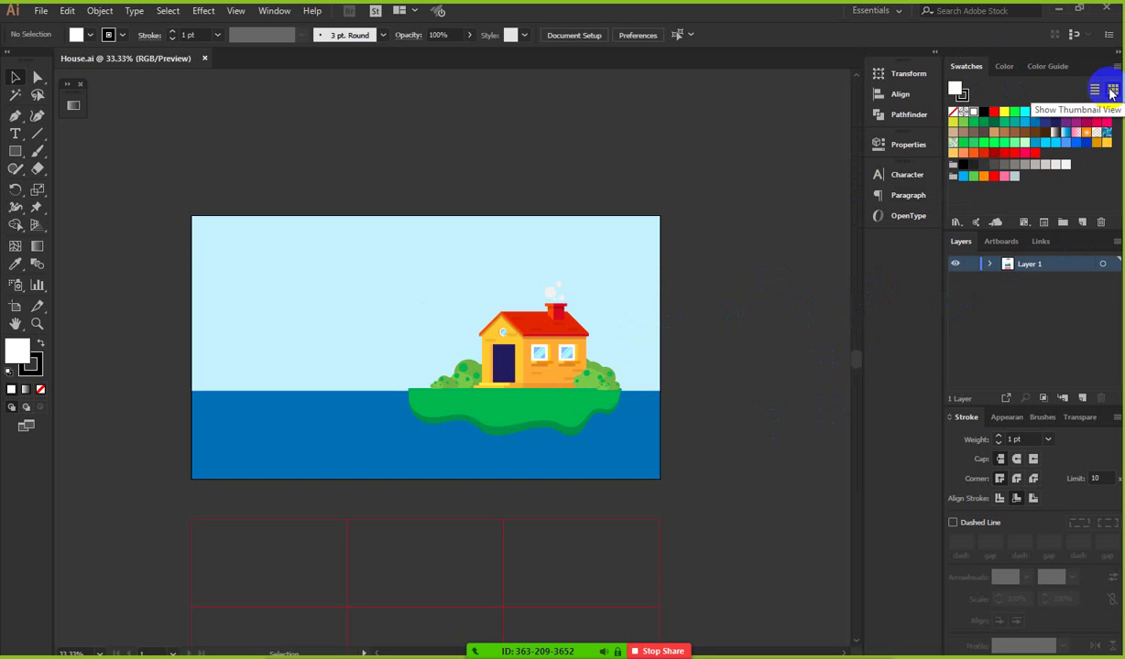
left_click(896, 14)
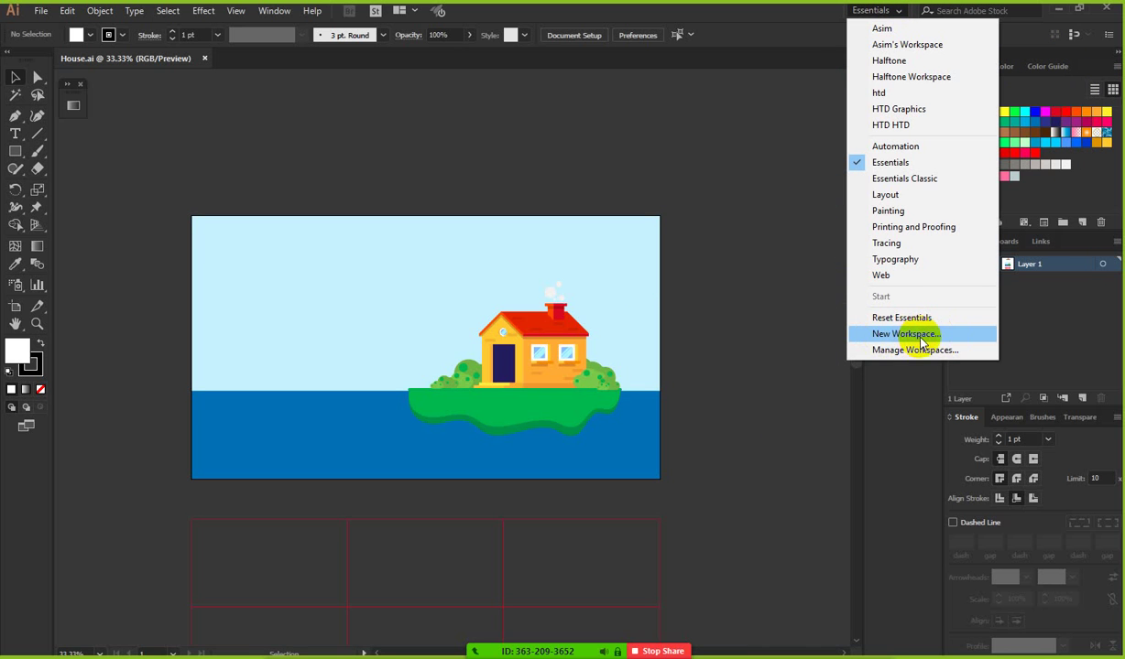
left_click(885, 13)
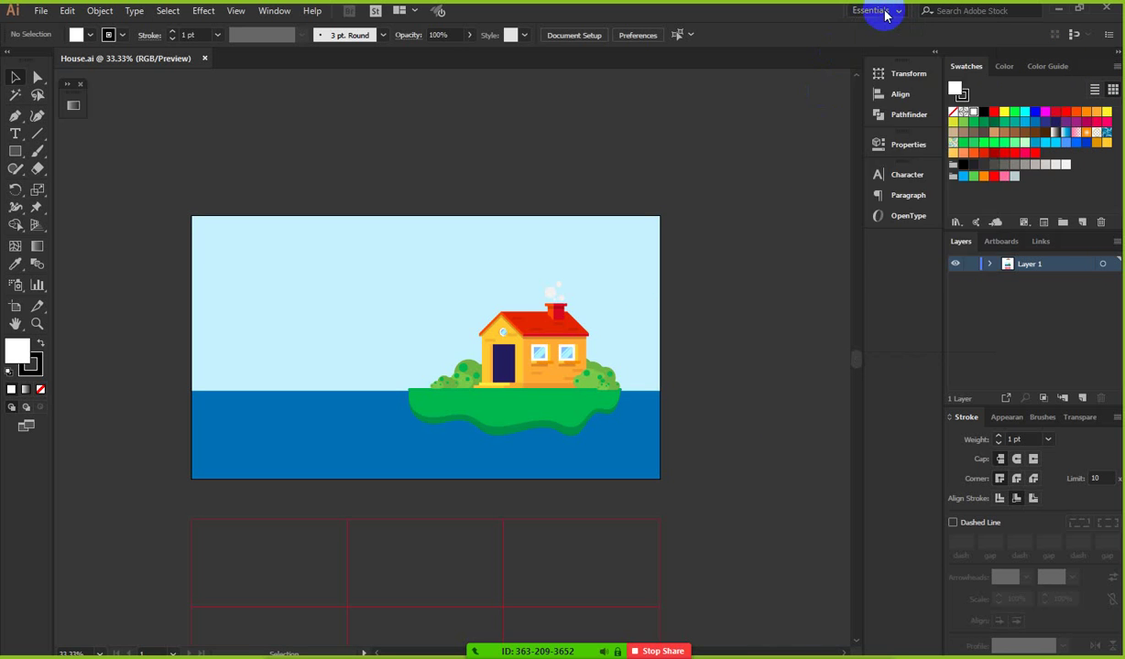
left_click(888, 12)
left_click(892, 11)
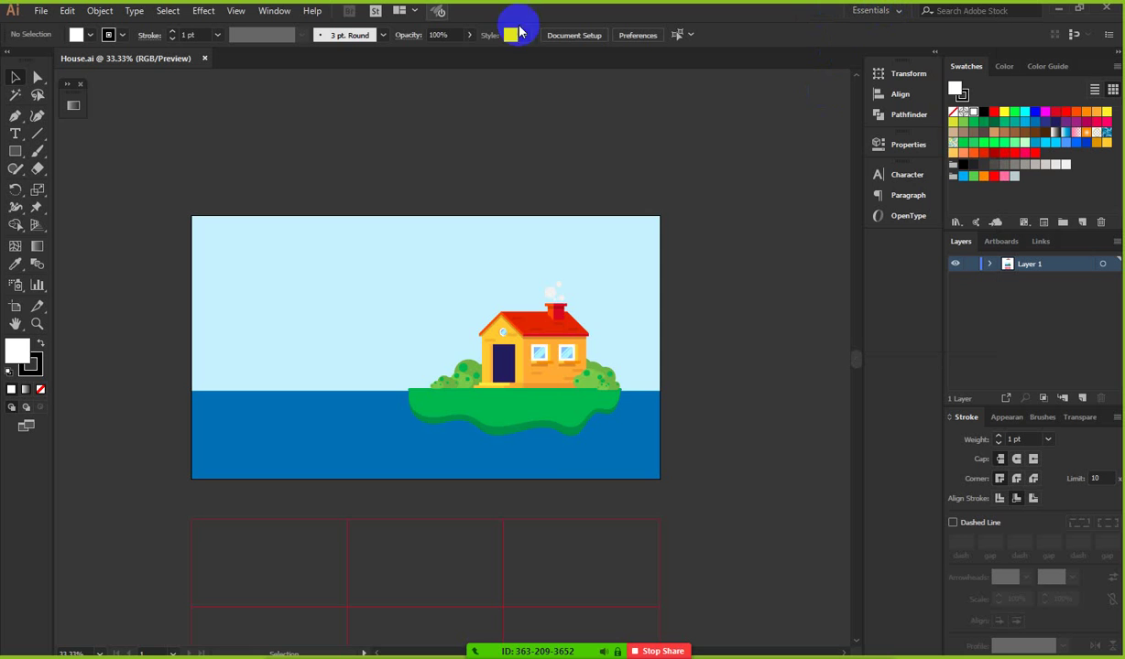
left_click(277, 11)
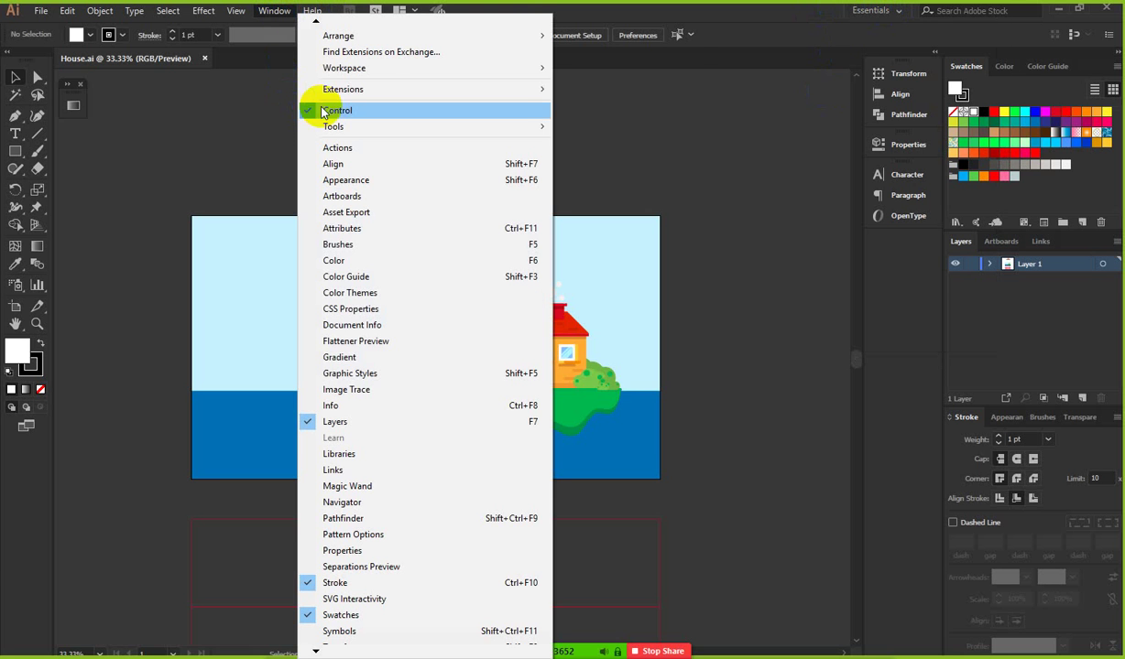
mouse_move(369, 76)
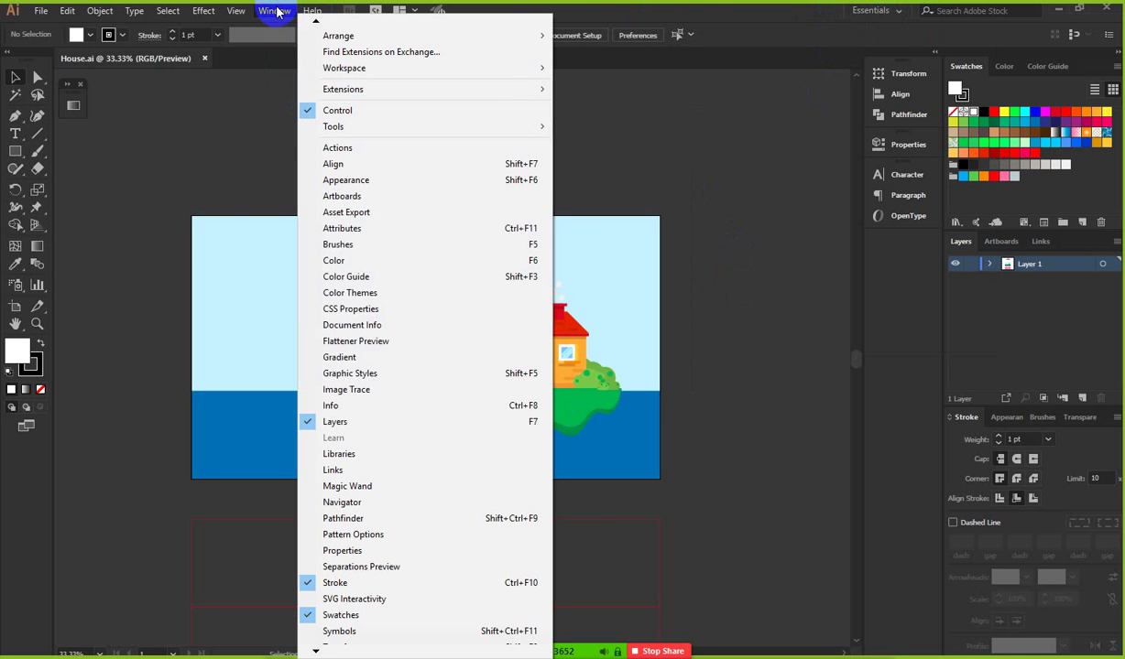
- Save the current panel layout as a new workspace named asimsdesign
left_click(870, 10)
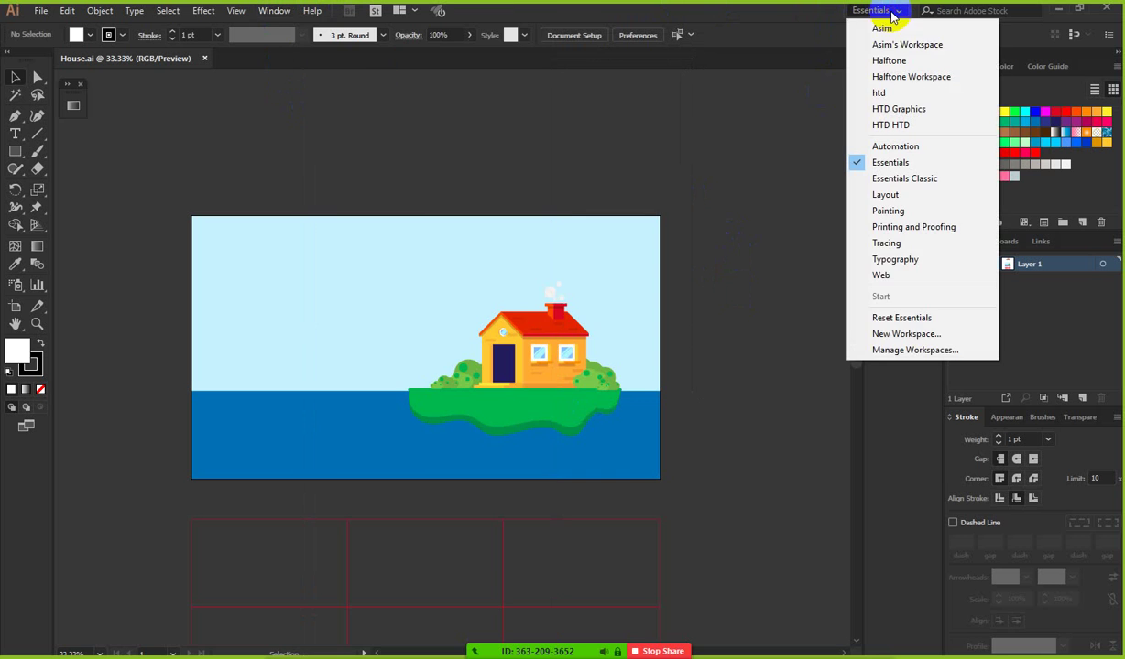
left_click(875, 335)
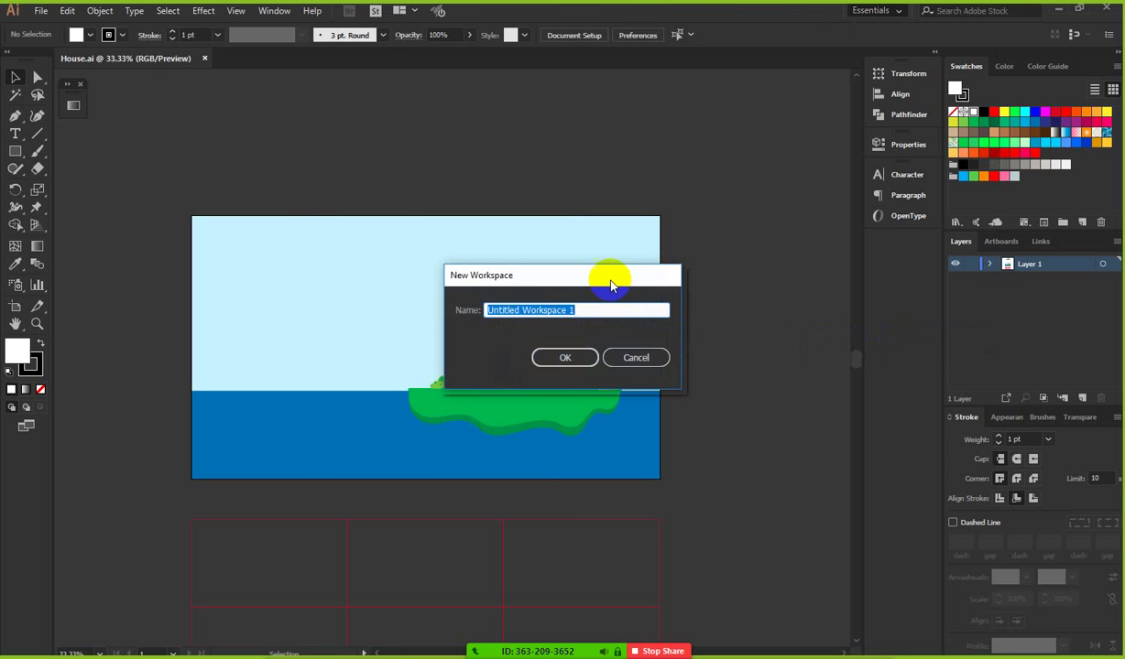
left_click_drag(609, 281, 701, 117)
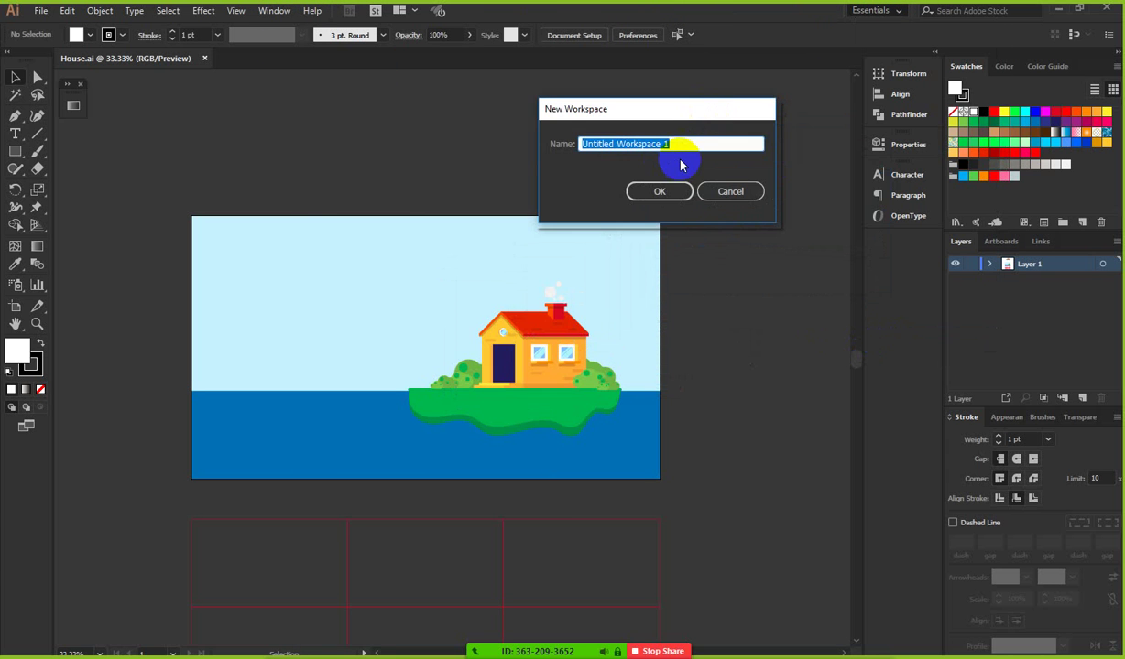
type("asimsd")
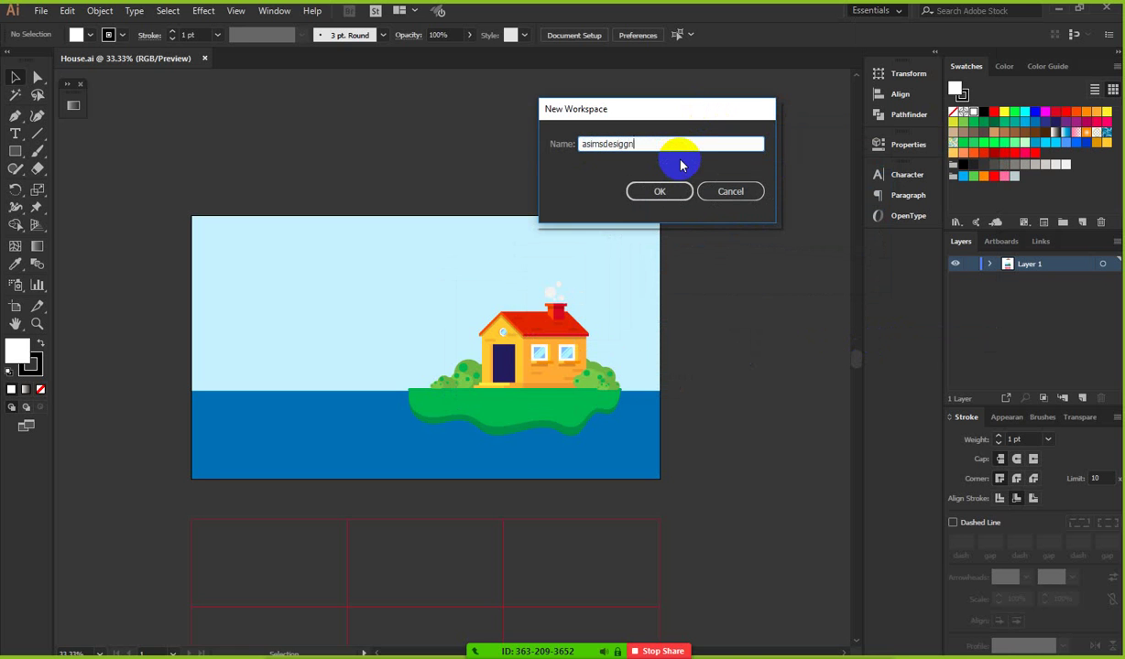
type("esiggn")
key("BackSpace")
key("BackSpace")
type("n")
left_click(659, 191)
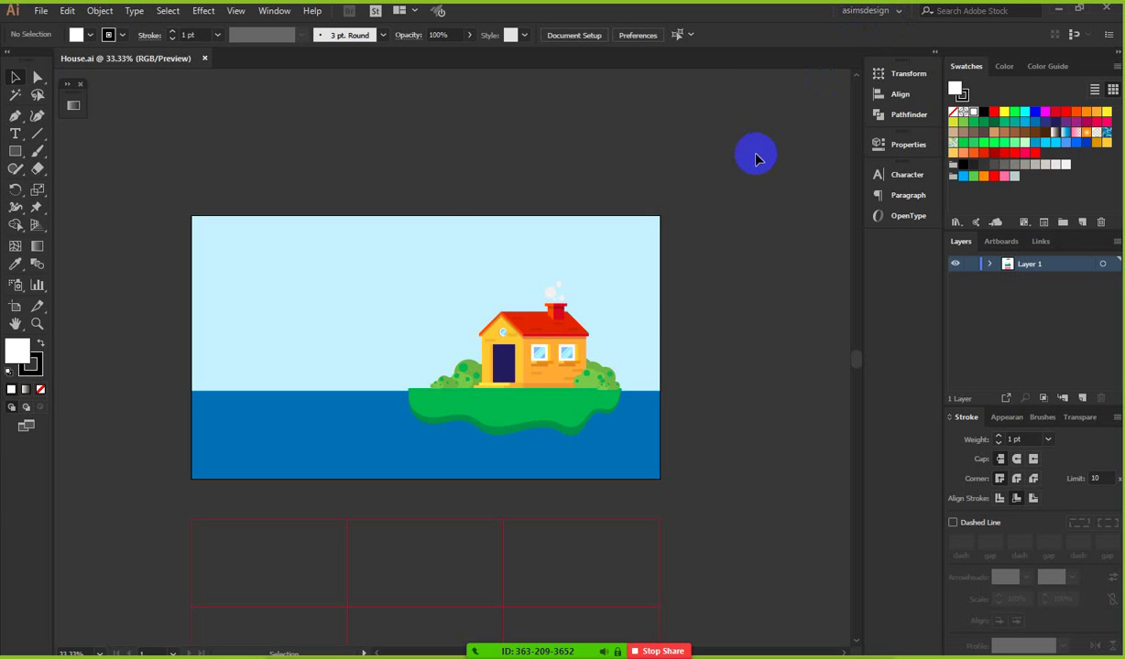
- Undock the Swatches, Artboards, Appearance, Stroke, Color Guide and Links panels and the tools, leaving them floating scattered over the document
left_click_drag(964, 66, 294, 164)
left_click_drag(998, 244, 501, 87)
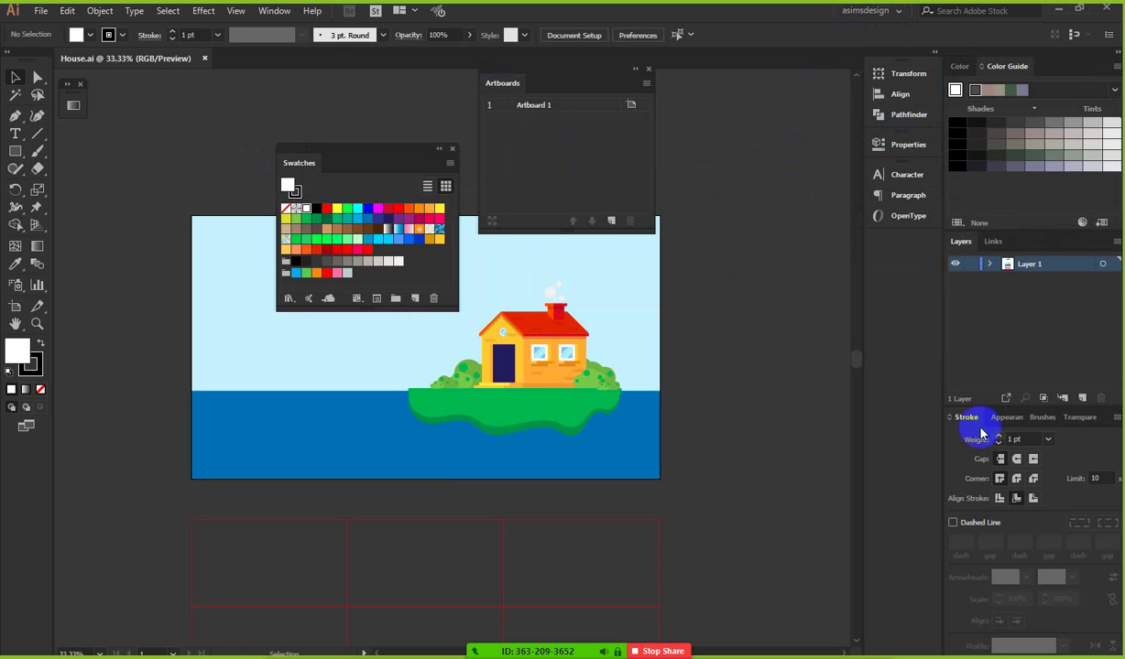
left_click_drag(1009, 421, 301, 482)
left_click_drag(964, 423, 632, 183)
mouse_move(1006, 66)
left_mouse_down()
mouse_move(615, 409)
mouse_move(472, 496)
left_mouse_up()
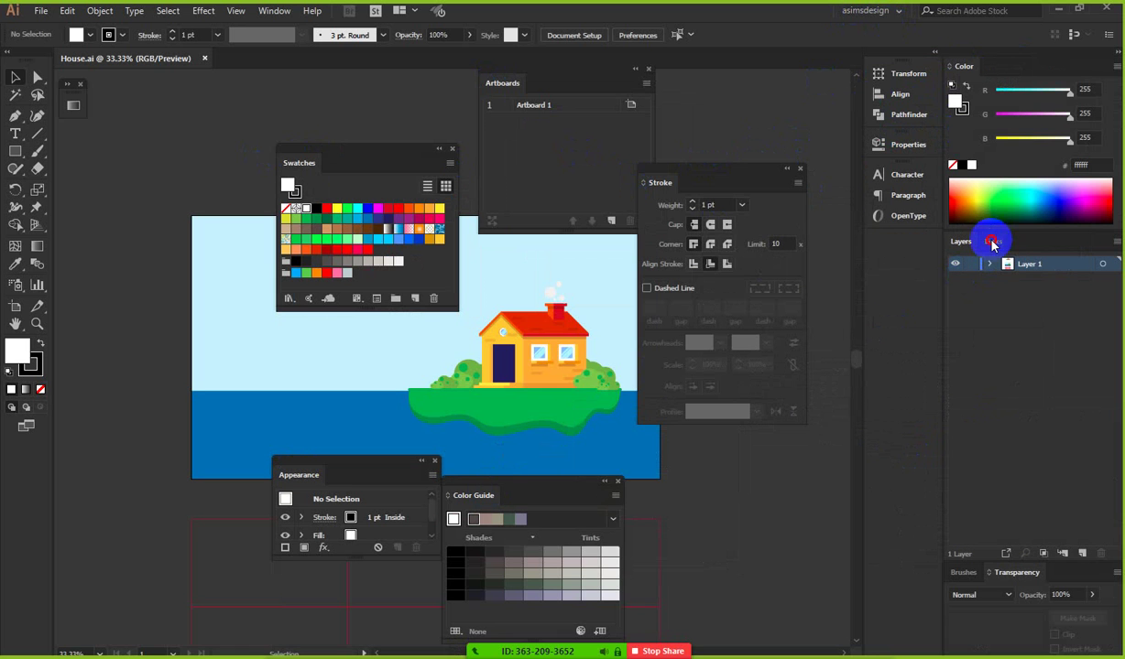
left_click_drag(992, 244, 128, 231)
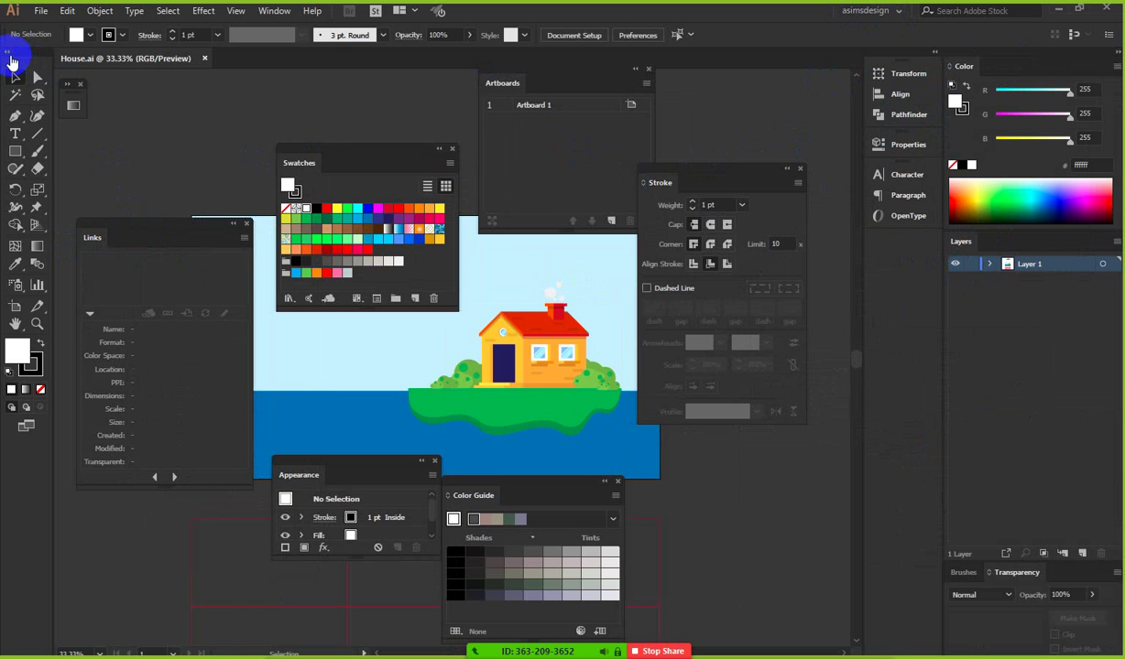
left_click_drag(17, 64, 174, 112)
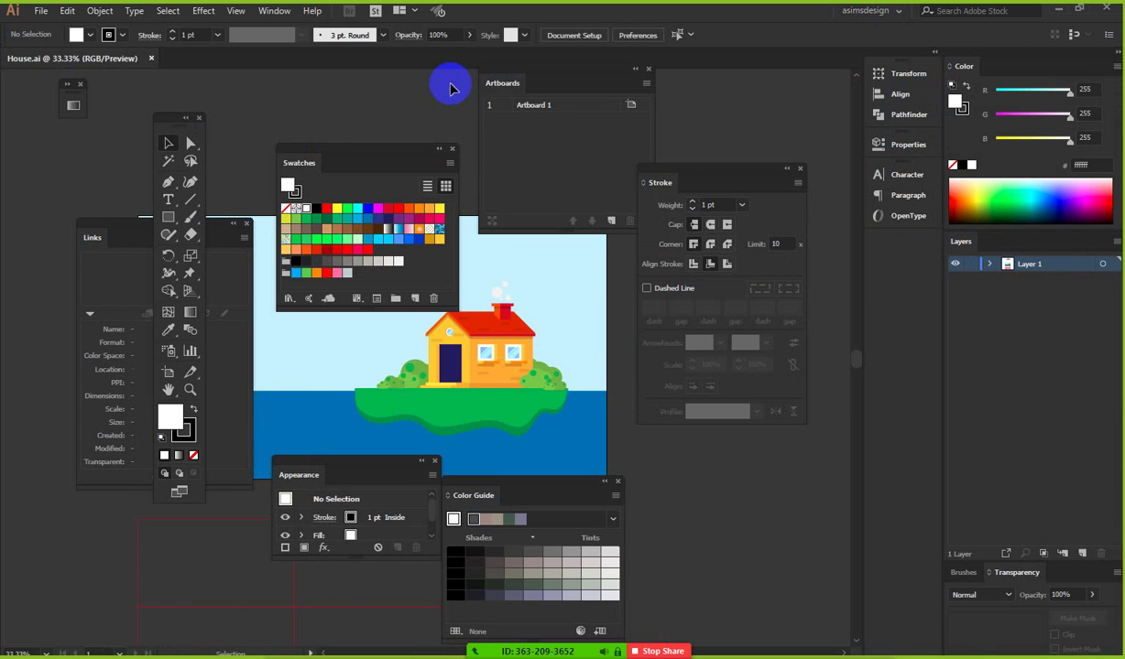
- Close the floating Swatches and Artboards panels, and reset the asimsdesign workspace to its saved layout
left_click(451, 147)
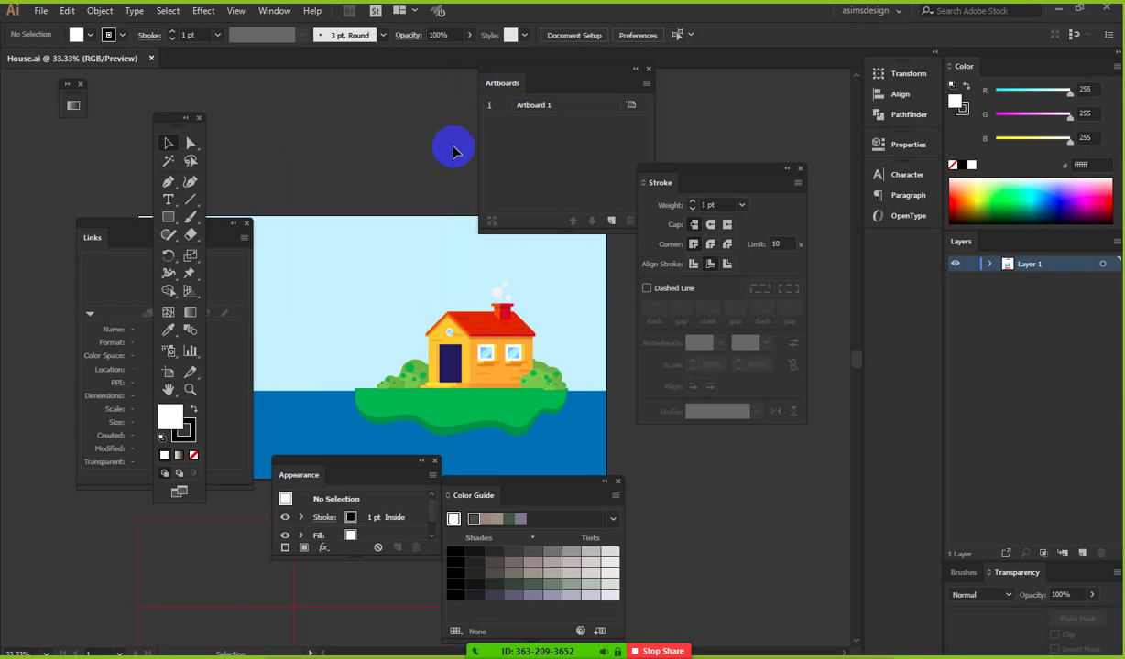
left_click(647, 71)
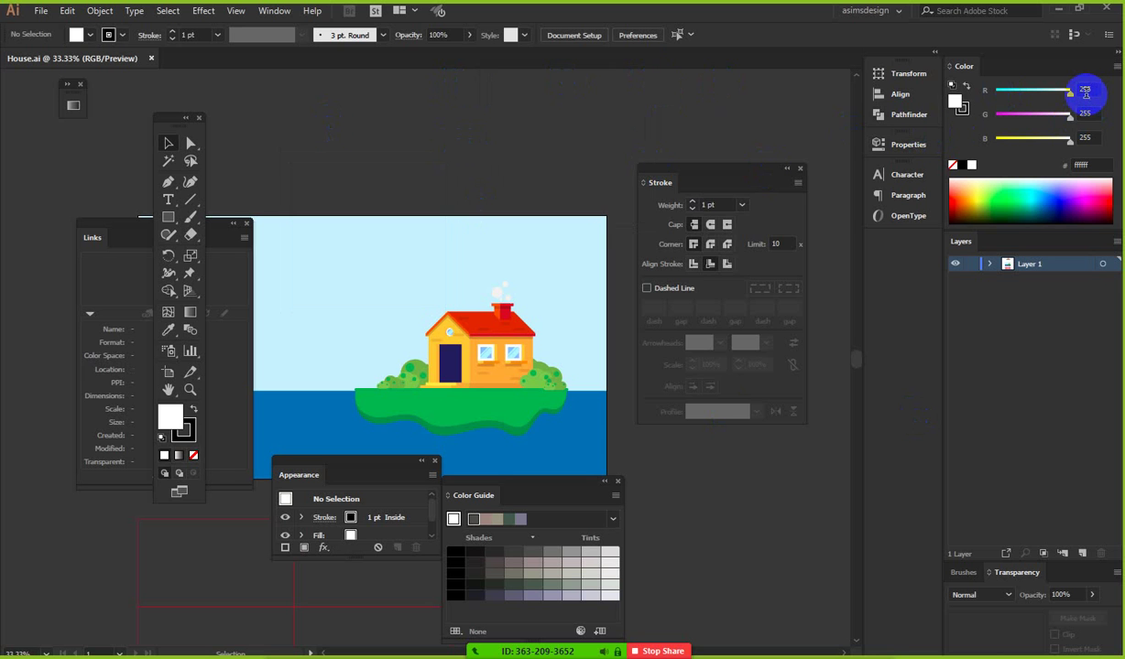
left_click(897, 11)
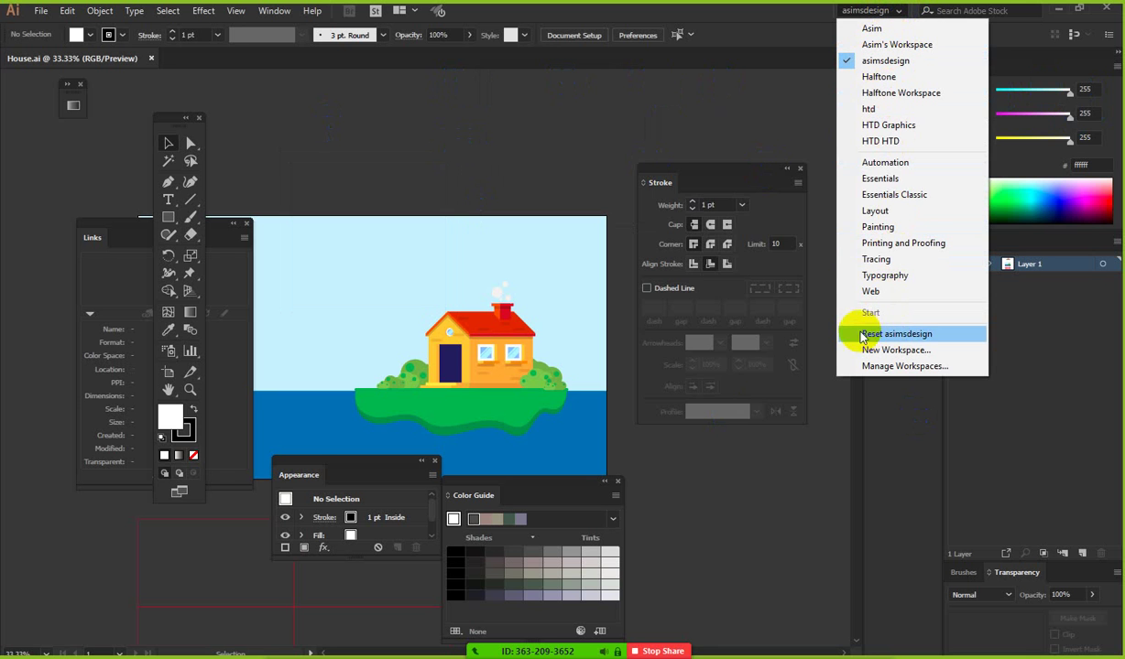
left_click(913, 336)
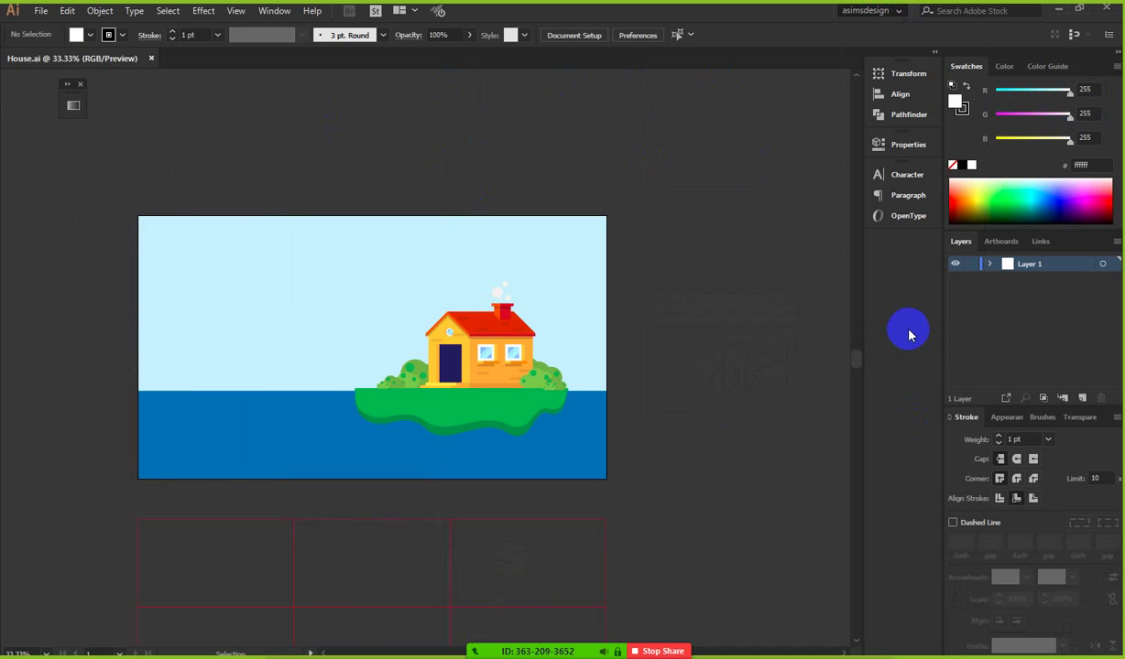